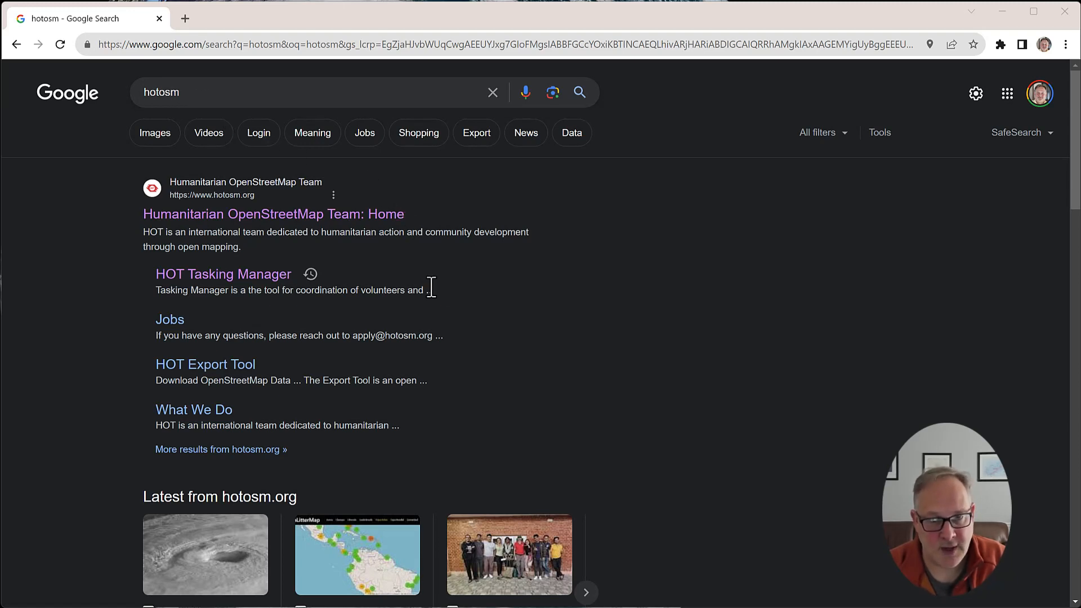
# Step: Open the Humanitarian OpenStreetMap Team home page from the search results and look through its sections down to the footer
pyautogui.click(288, 219)
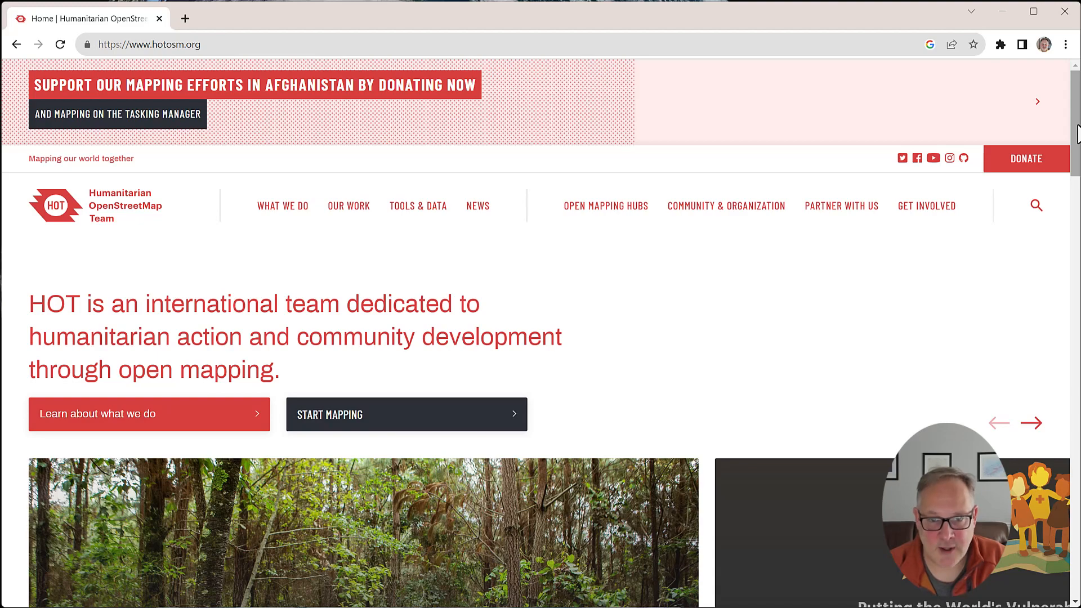
pyautogui.moveTo(1077, 134); pyautogui.dragTo(1042, 462)
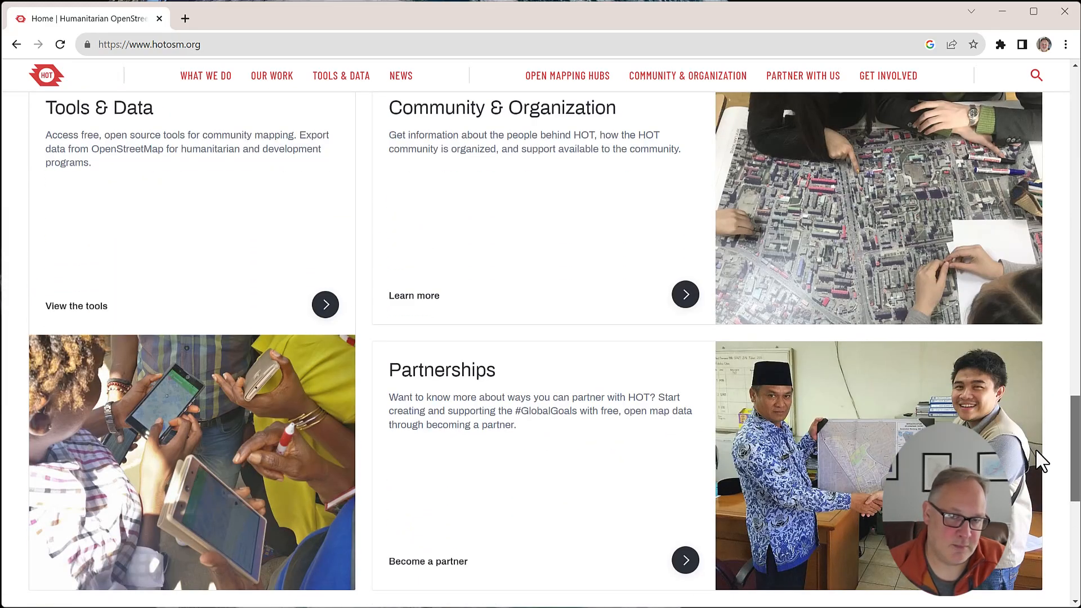
pyautogui.scroll(-6, 1041, 459)
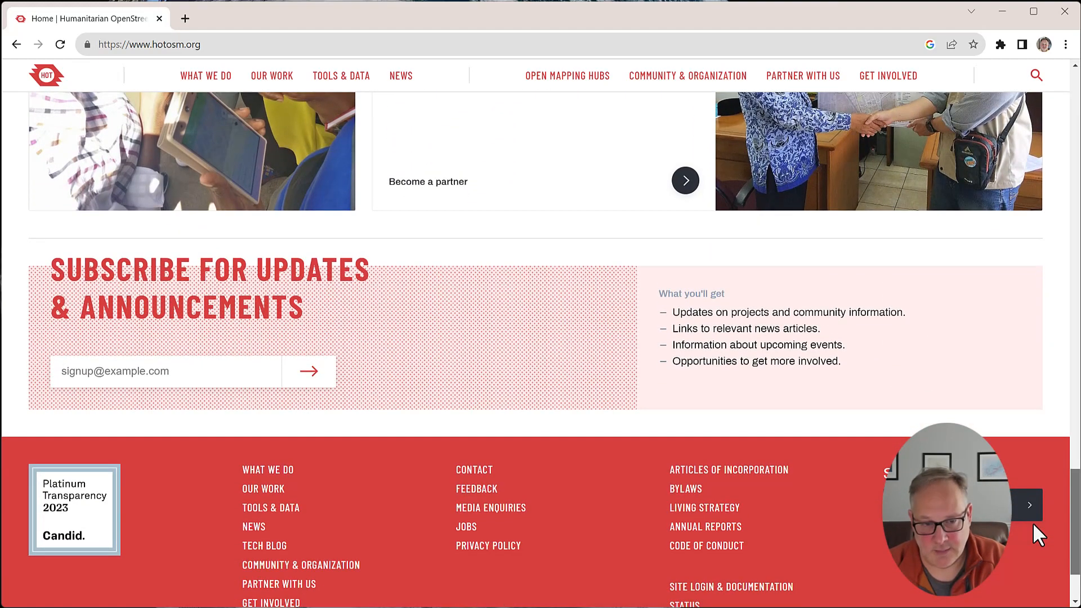
pyautogui.scroll(1, 1047, 496)
pyautogui.moveTo(1076, 507); pyautogui.dragTo(1074, 133)
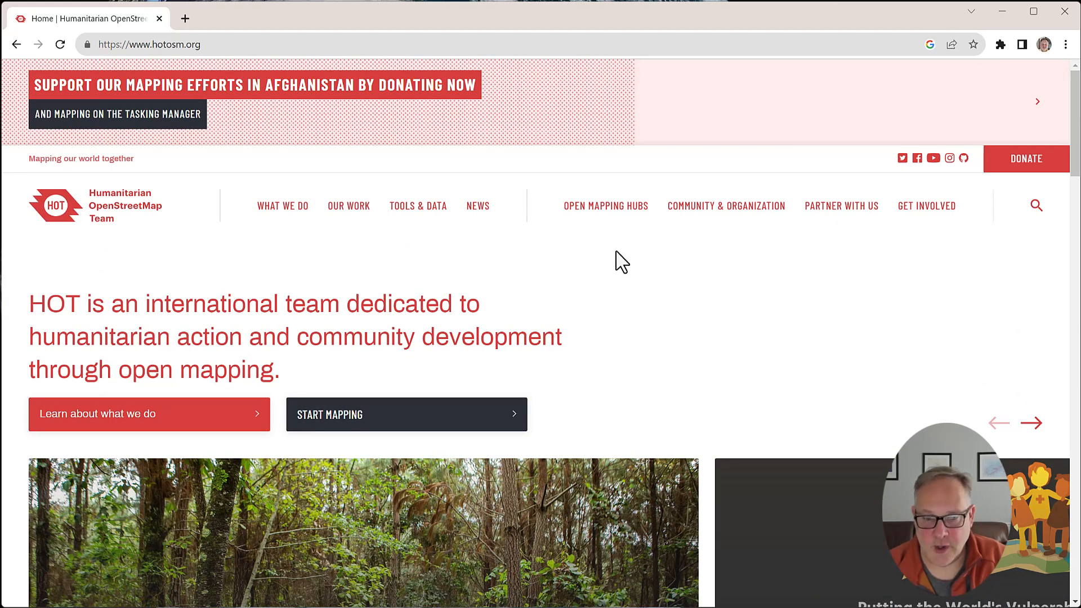
# Step: Start mapping from the home page to open the Tasking Manager's list of projects to explore
pyautogui.click(352, 421)
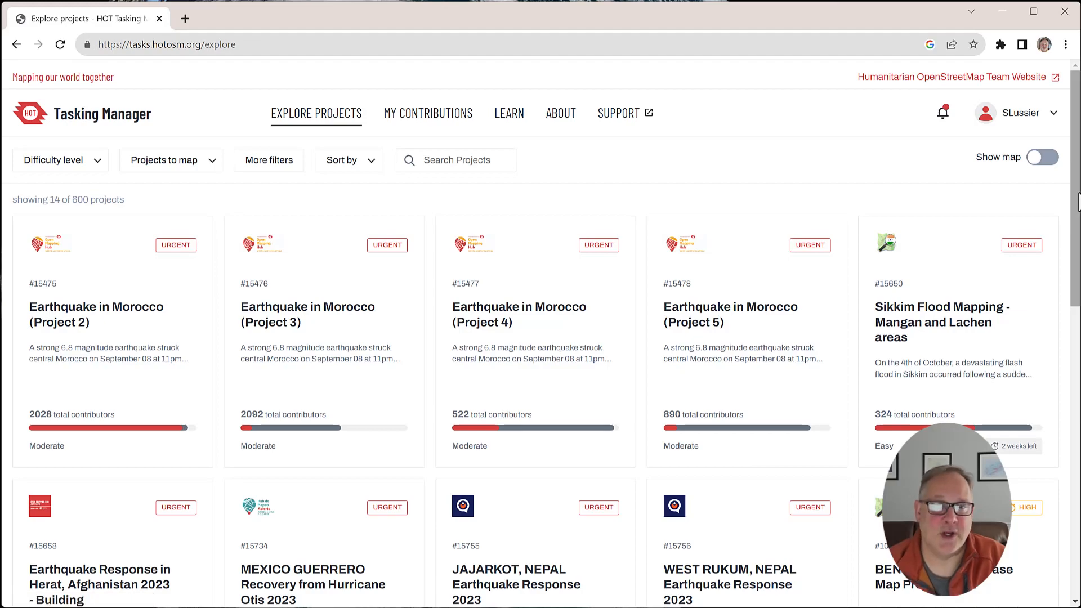
pyautogui.moveTo(1077, 200); pyautogui.dragTo(1054, 141)
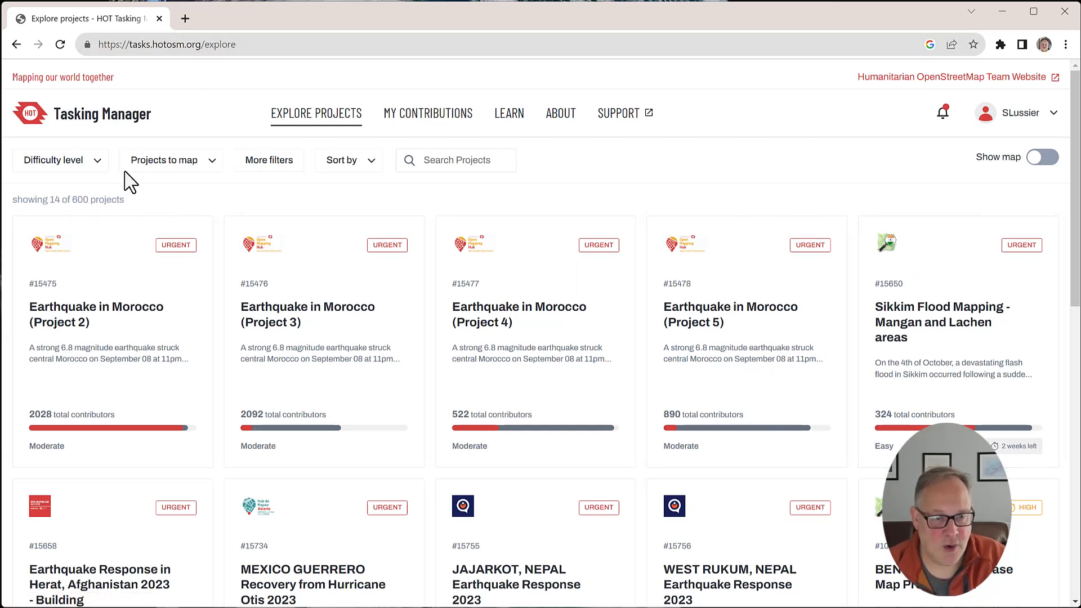
# Step: Filter the projects by Easy difficulty, browse the filtered list, and set the difficulty filter to All
pyautogui.click(100, 162)
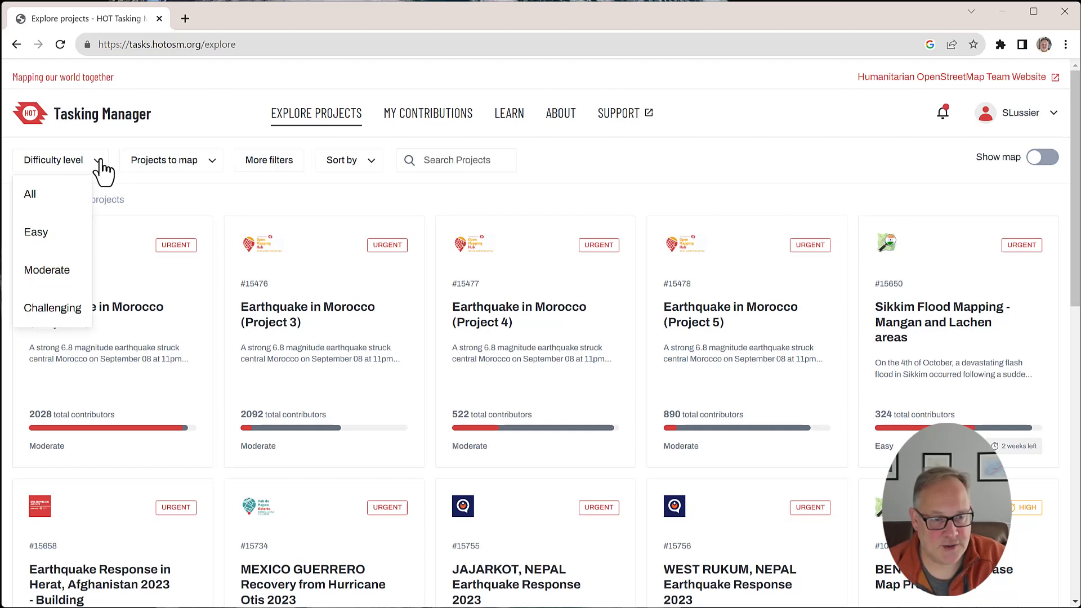
pyautogui.click(49, 241)
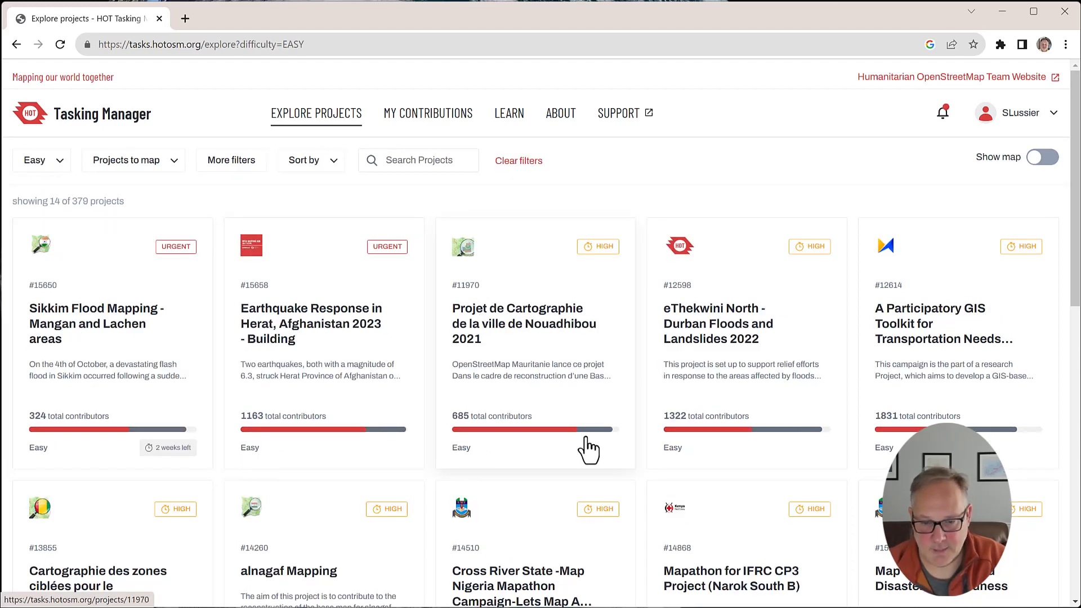
pyautogui.scroll(-7, 586, 447)
pyautogui.scroll(-2, 586, 447)
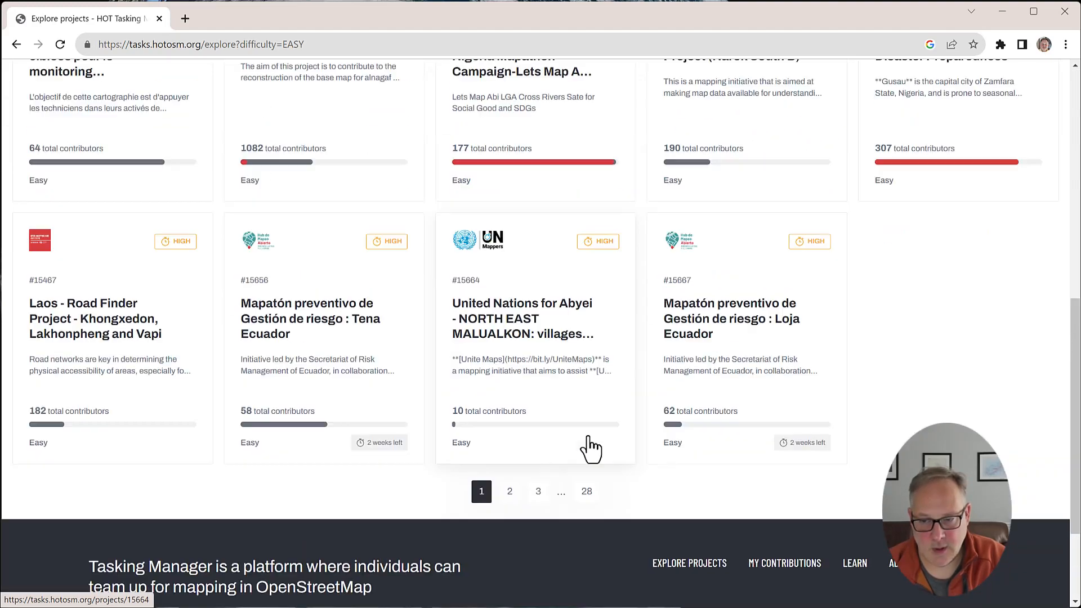
pyautogui.scroll(9, 282, 241)
pyautogui.click(54, 163)
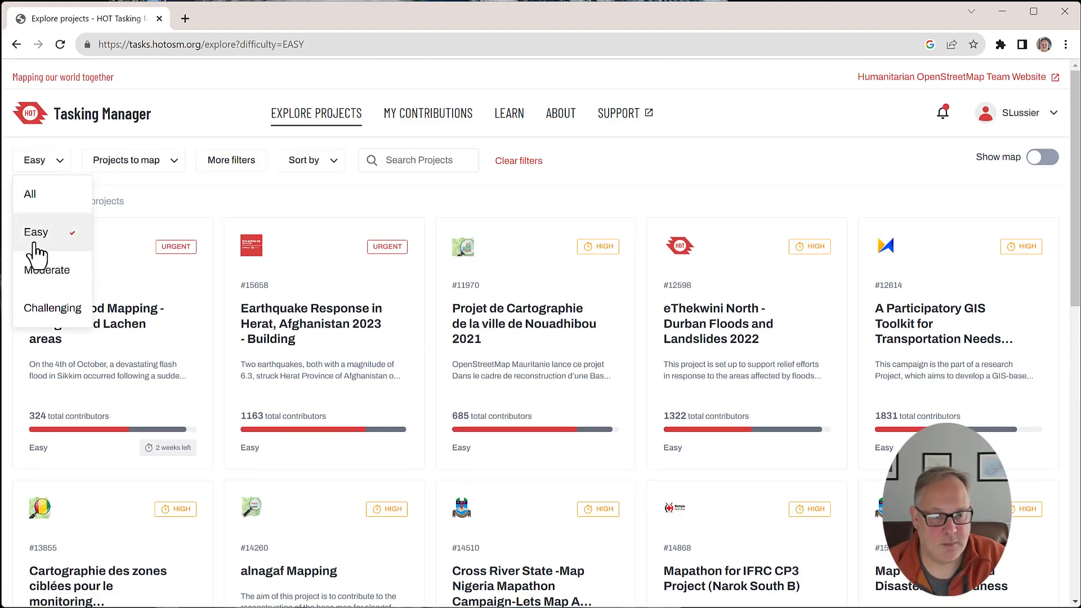
pyautogui.click(39, 195)
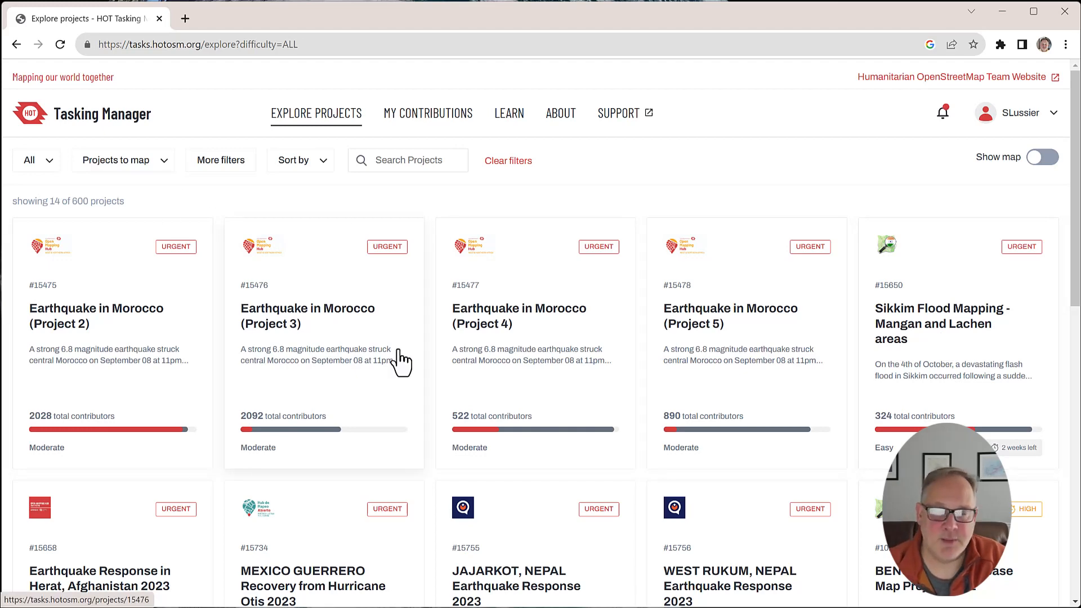
# Step: Open project #15477, Earthquake in Morocco (Project 4), from the project list
pyautogui.scroll(-4, 234, 379)
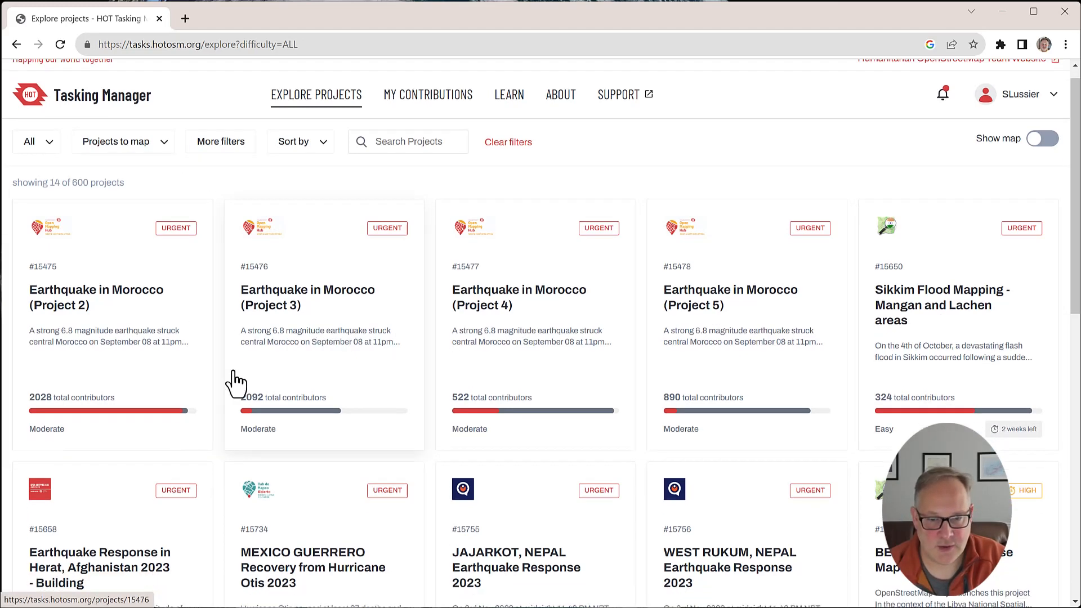
pyautogui.scroll(4, 696, 410)
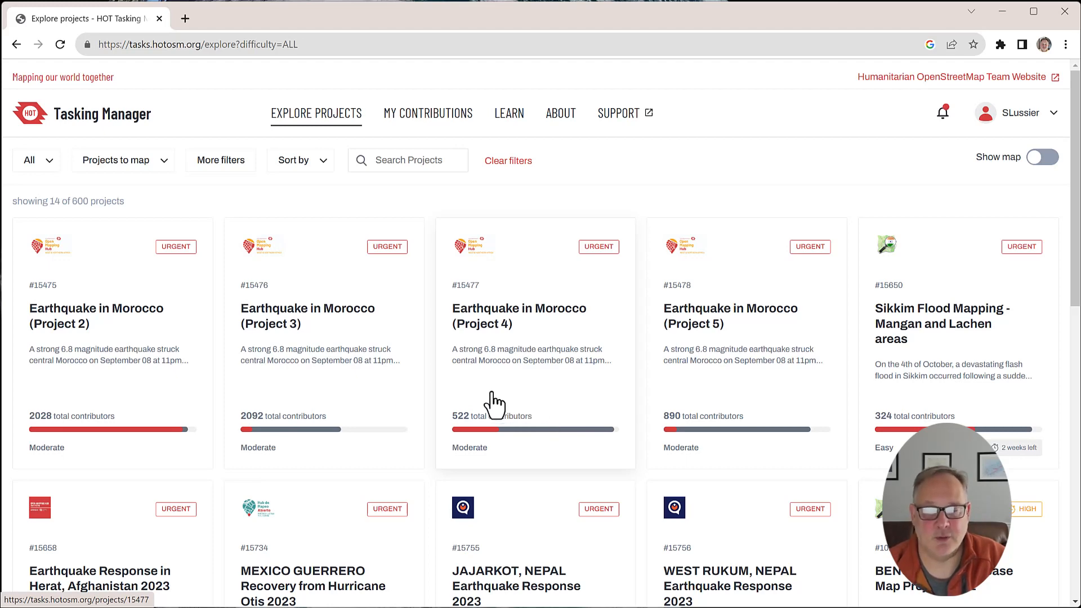
pyautogui.click(543, 346)
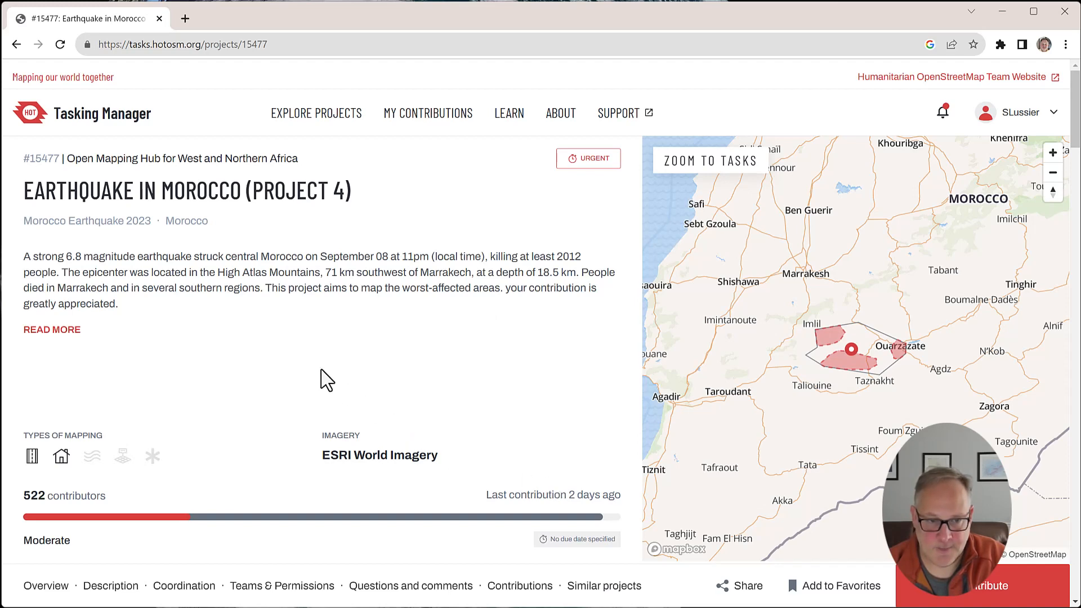
# Step: Examine the Morocco earthquake project's overview, map area, description, coordination and team permissions
pyautogui.scroll(-5, 336, 394)
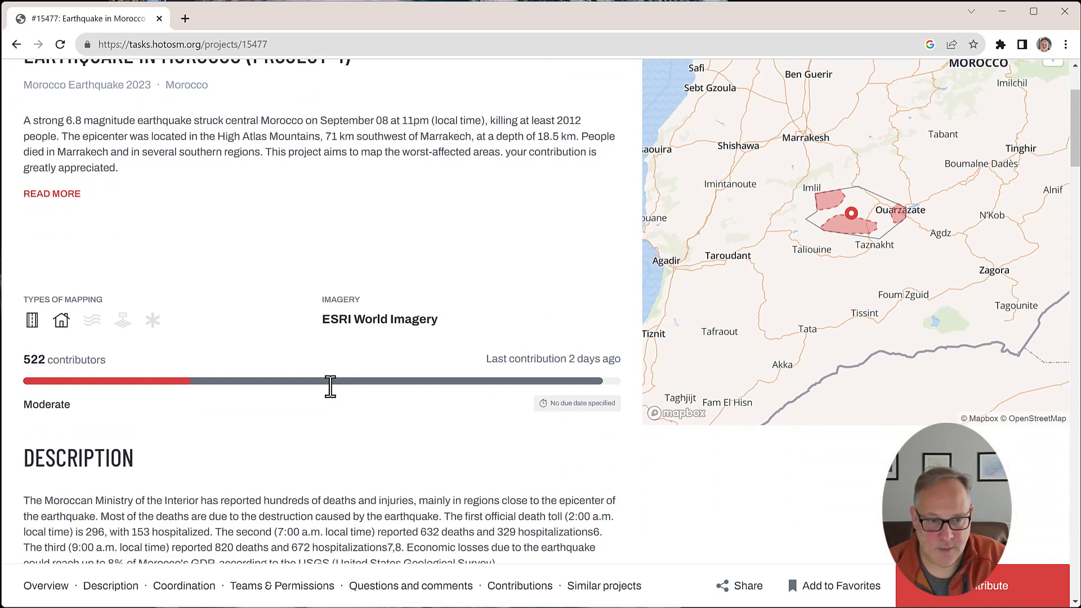
pyautogui.scroll(5, 728, 242)
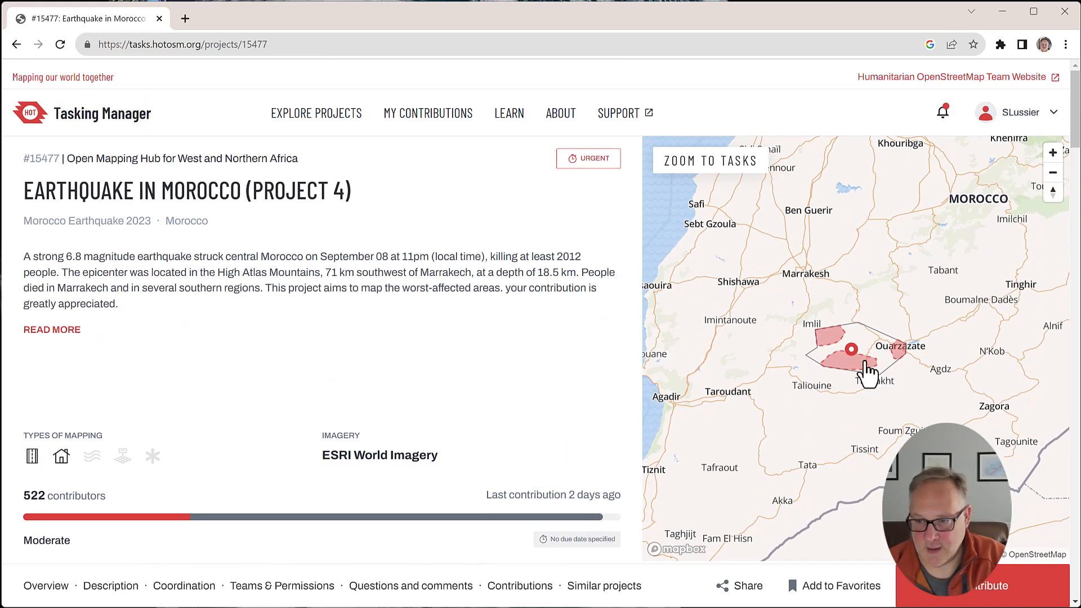
pyautogui.scroll(-7, 309, 340)
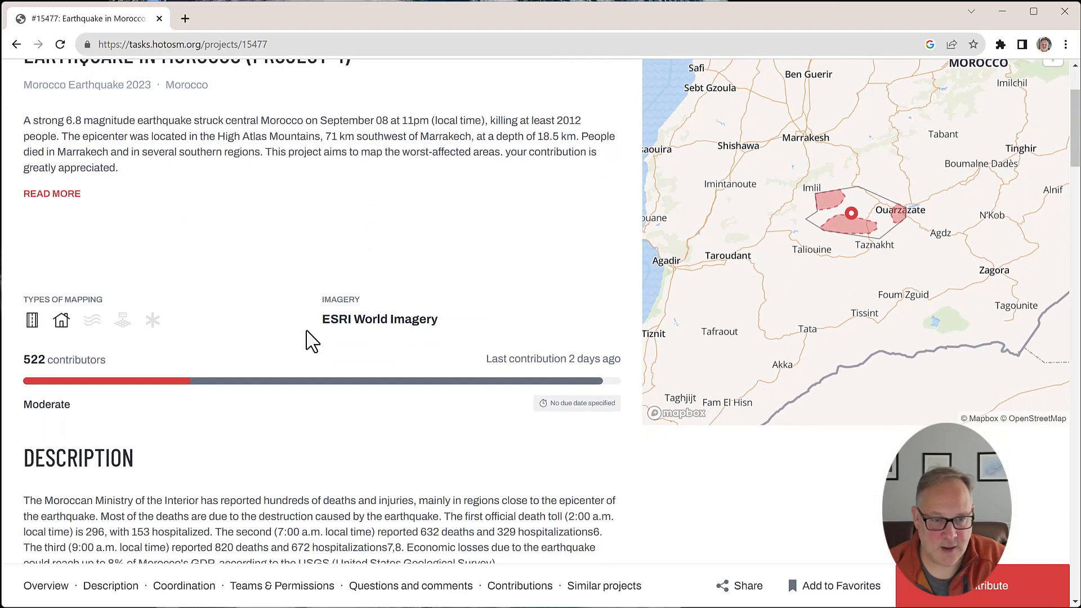
pyautogui.scroll(-3, 309, 338)
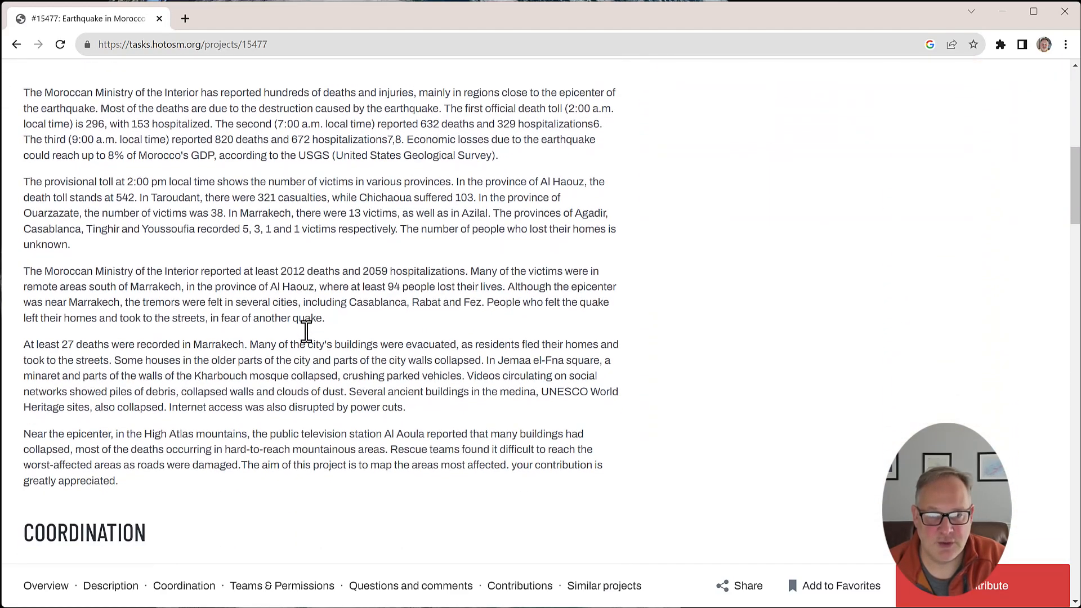
pyautogui.scroll(-5, 310, 332)
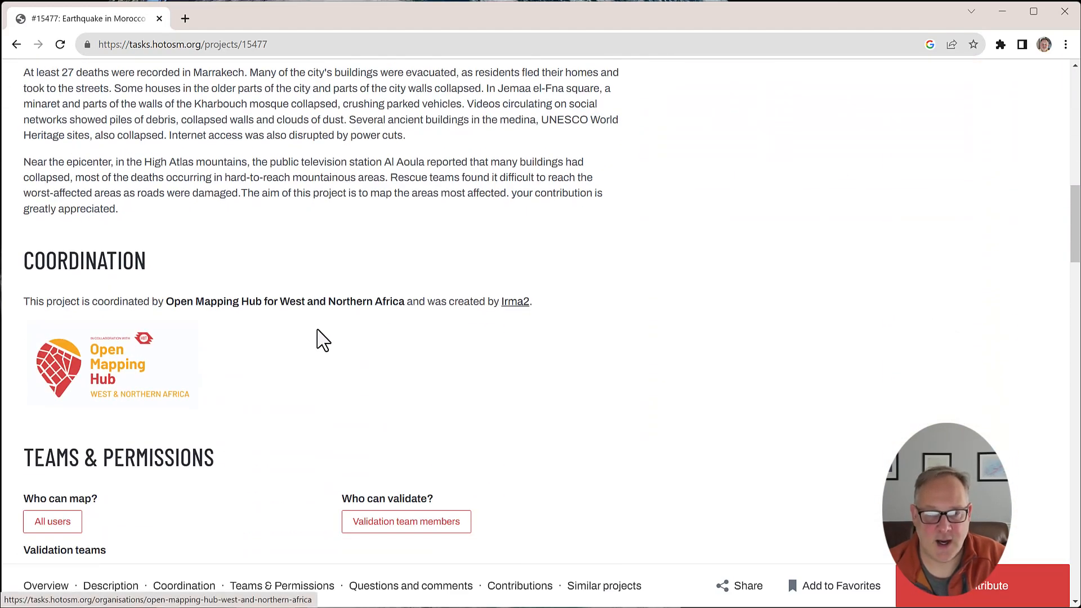
pyautogui.scroll(15, 329, 338)
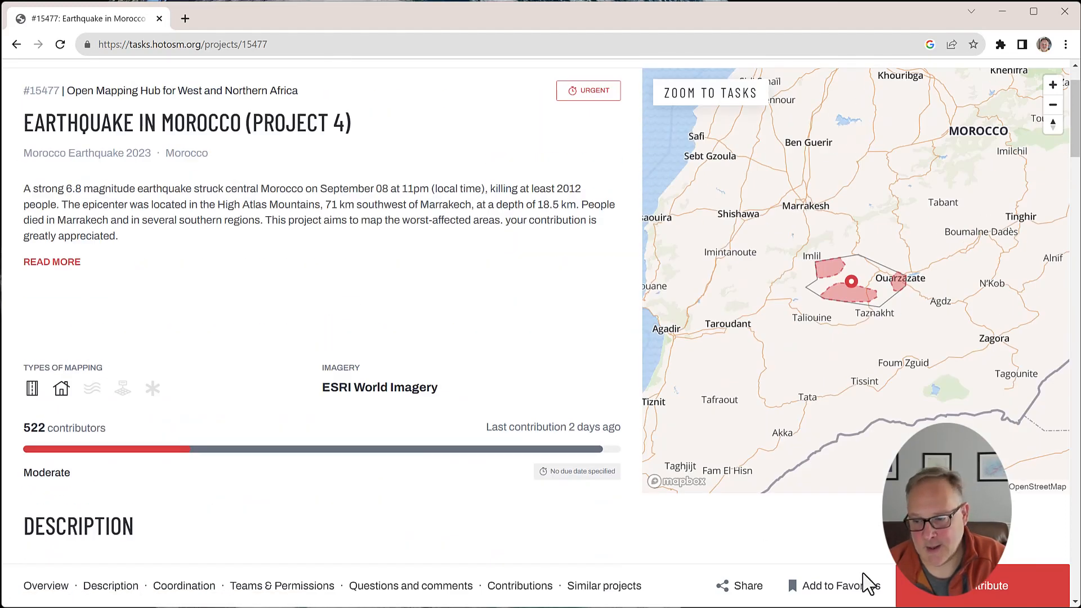
# Step: Start contributing to the project and read its mapping instructions for buildings, roads and paths, and references
pyautogui.click(949, 594)
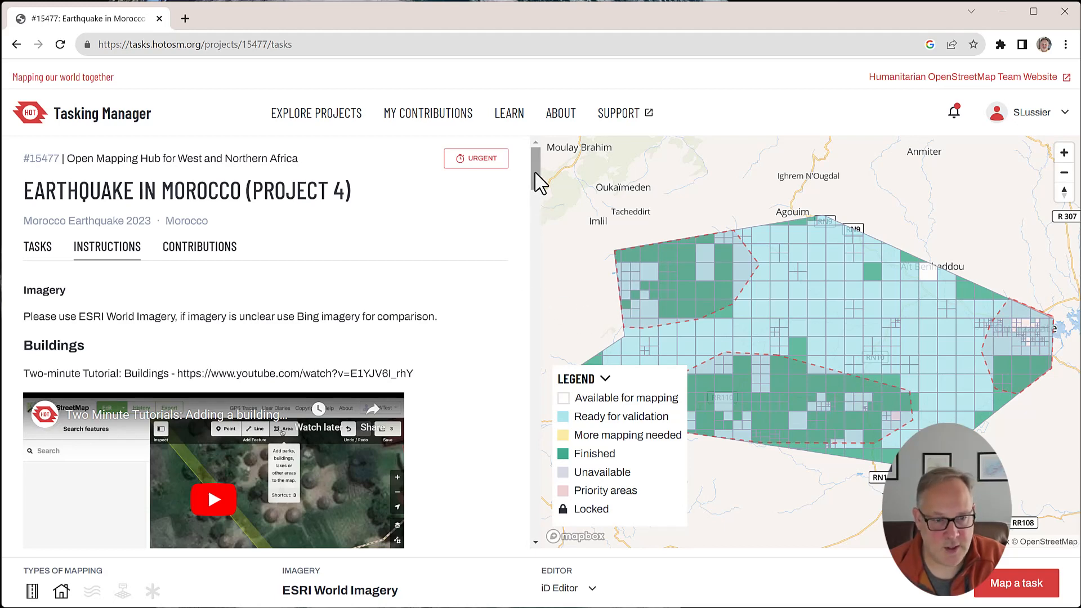
pyautogui.moveTo(541, 181); pyautogui.dragTo(505, 278)
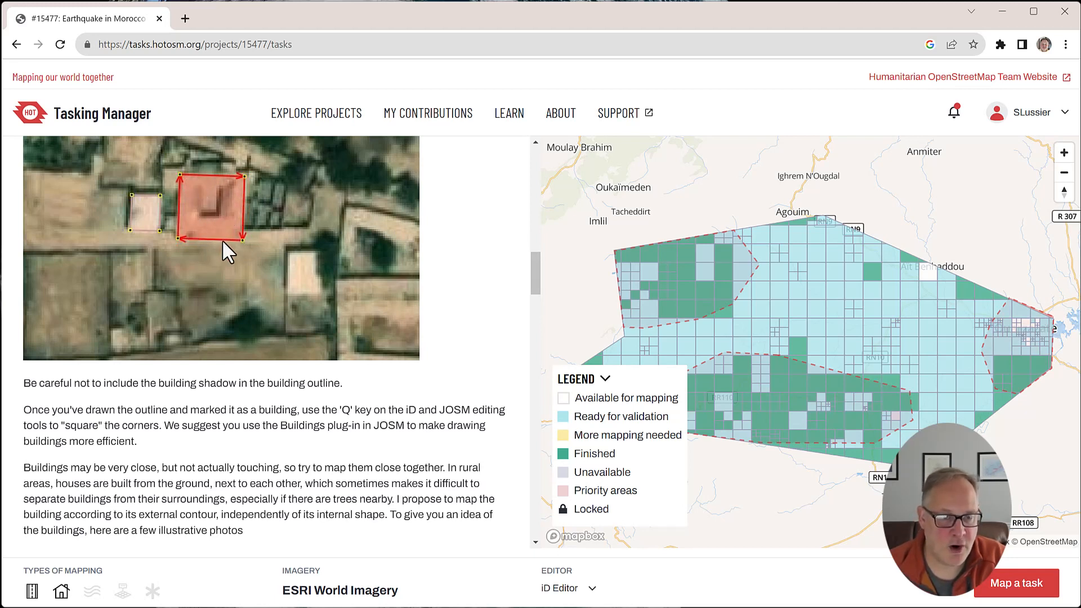
pyautogui.moveTo(536, 282); pyautogui.dragTo(528, 365)
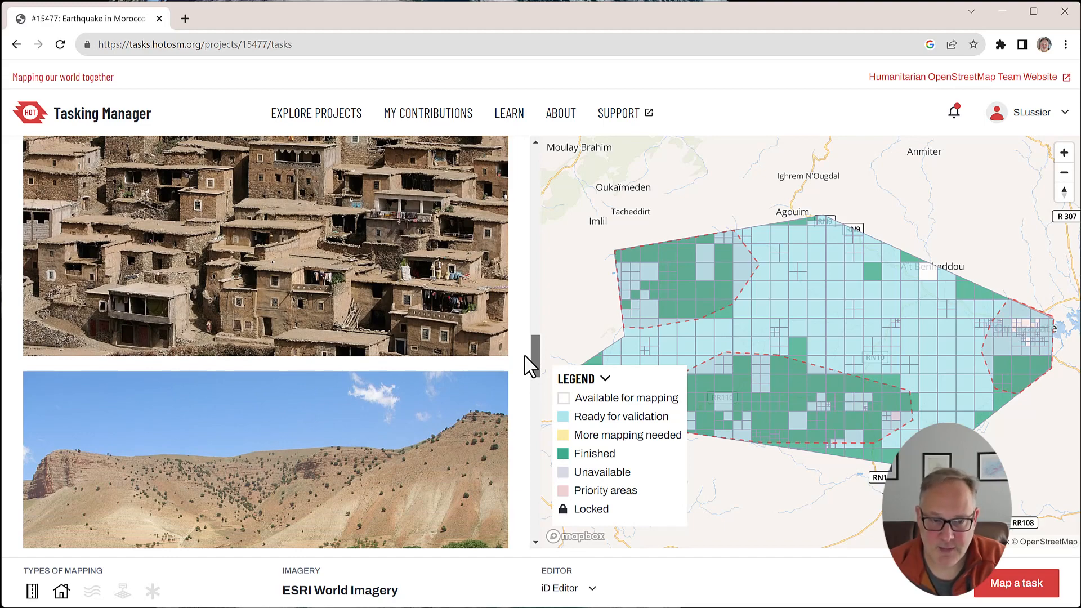
pyautogui.moveTo(529, 365); pyautogui.dragTo(506, 378)
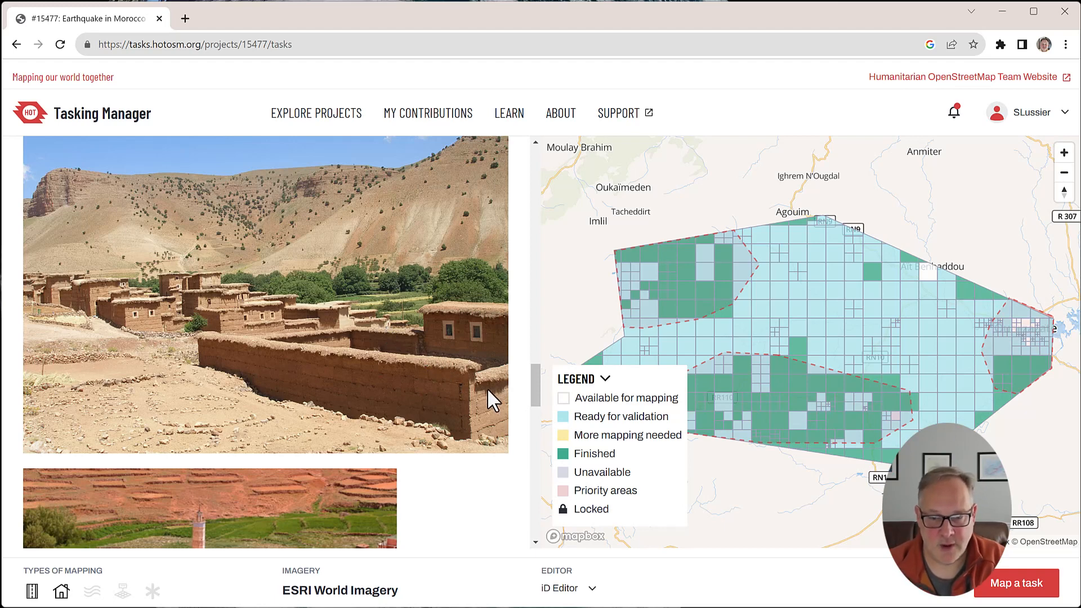
pyautogui.moveTo(534, 393); pyautogui.dragTo(542, 524)
pyautogui.scroll(-1, 541, 523)
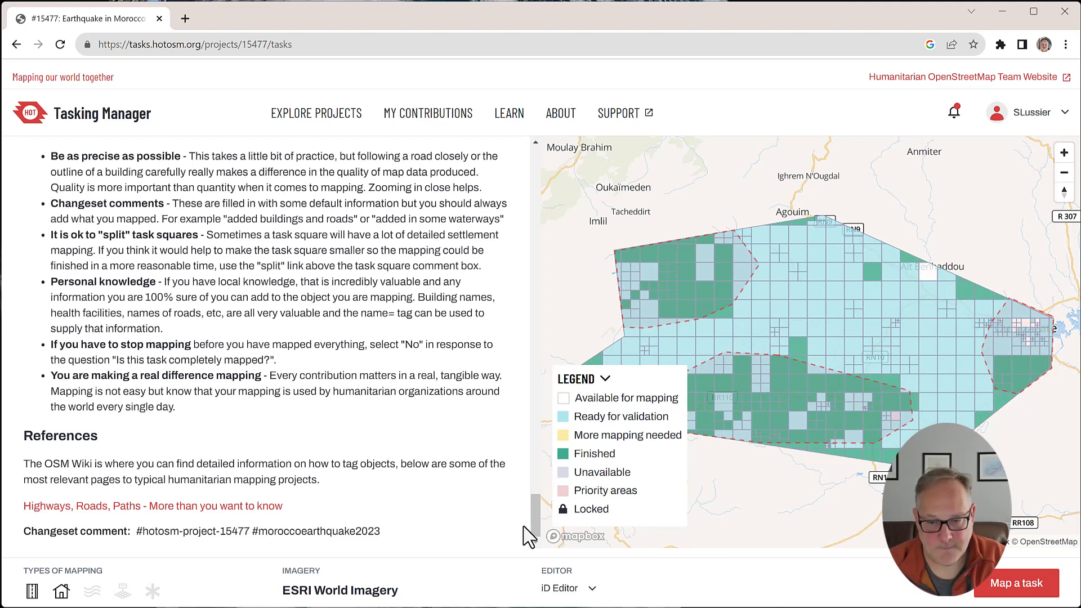
pyautogui.moveTo(532, 510); pyautogui.dragTo(528, 475)
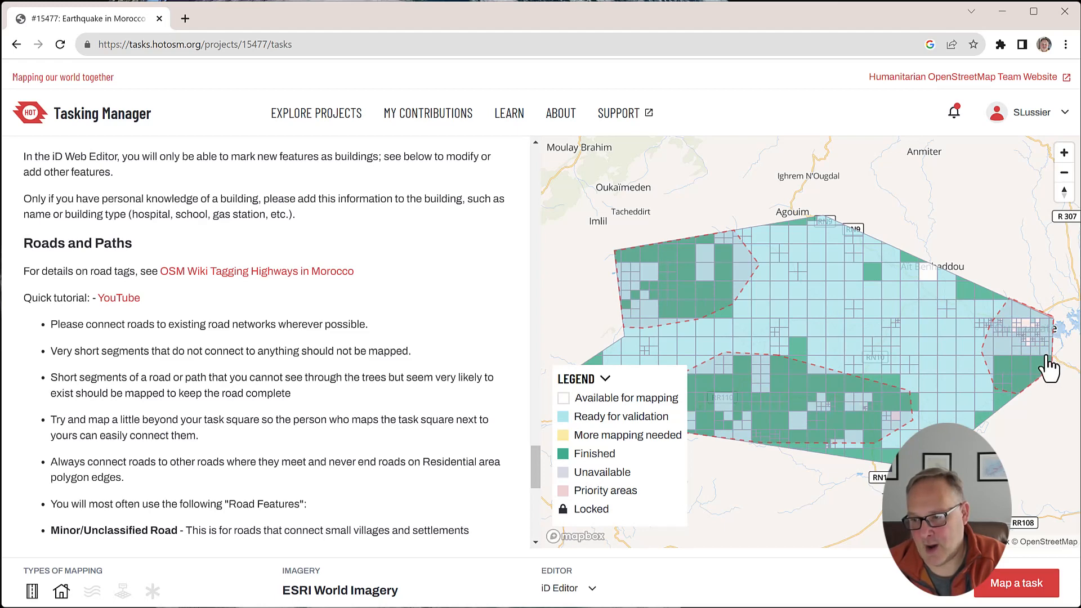
# Step: Select the available task square at Ait Benhaddou on the project map and open it for mapping in iD Editor
pyautogui.scroll(1, 1046, 366)
pyautogui.scroll(5, 1045, 366)
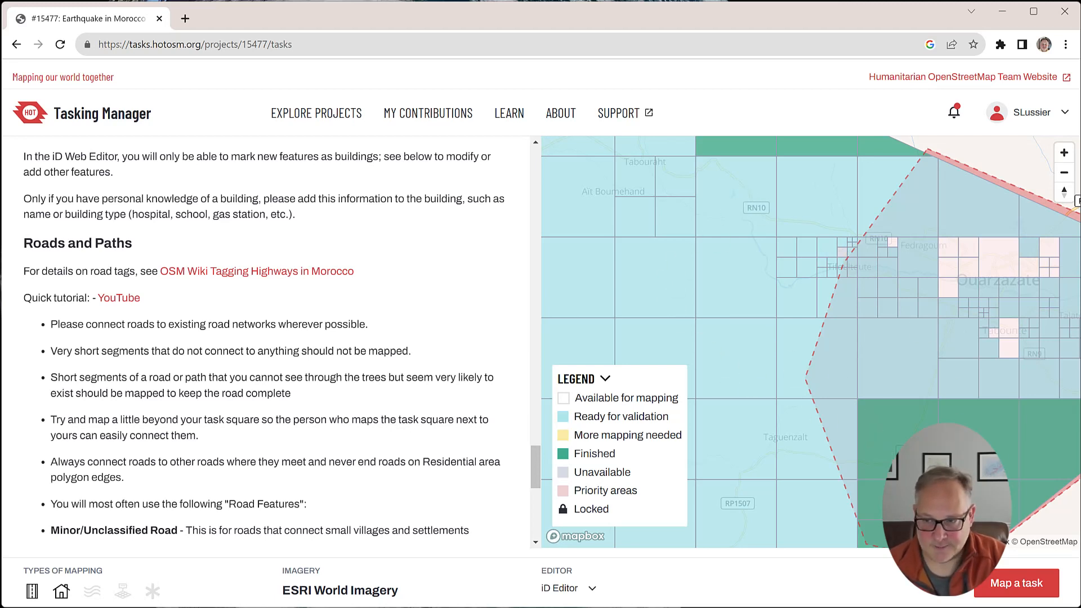
pyautogui.scroll(-2, 931, 463)
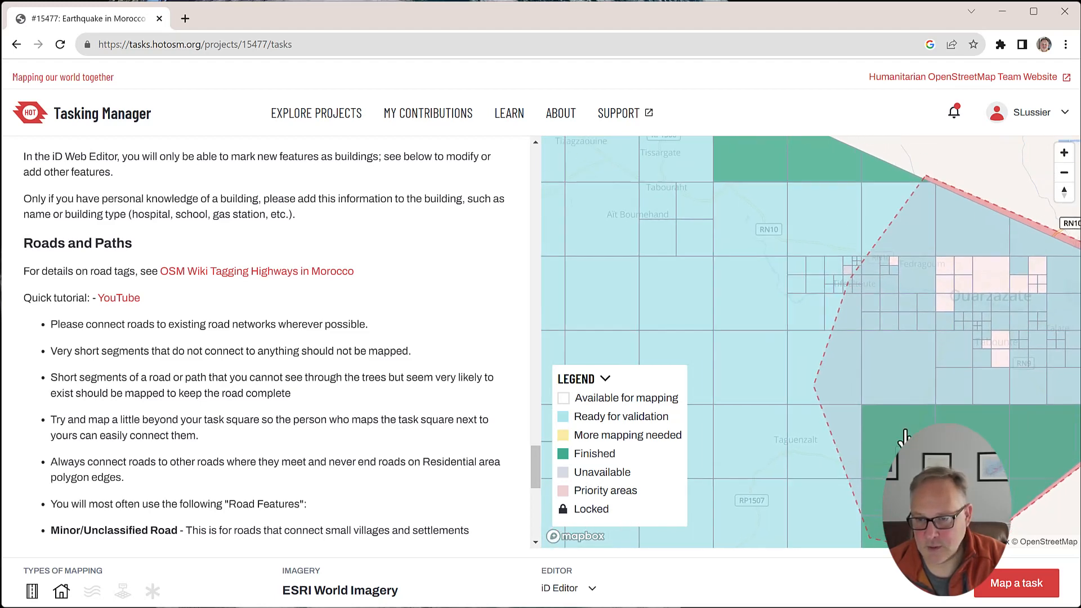
pyautogui.scroll(-1, 905, 437)
pyautogui.click(719, 211)
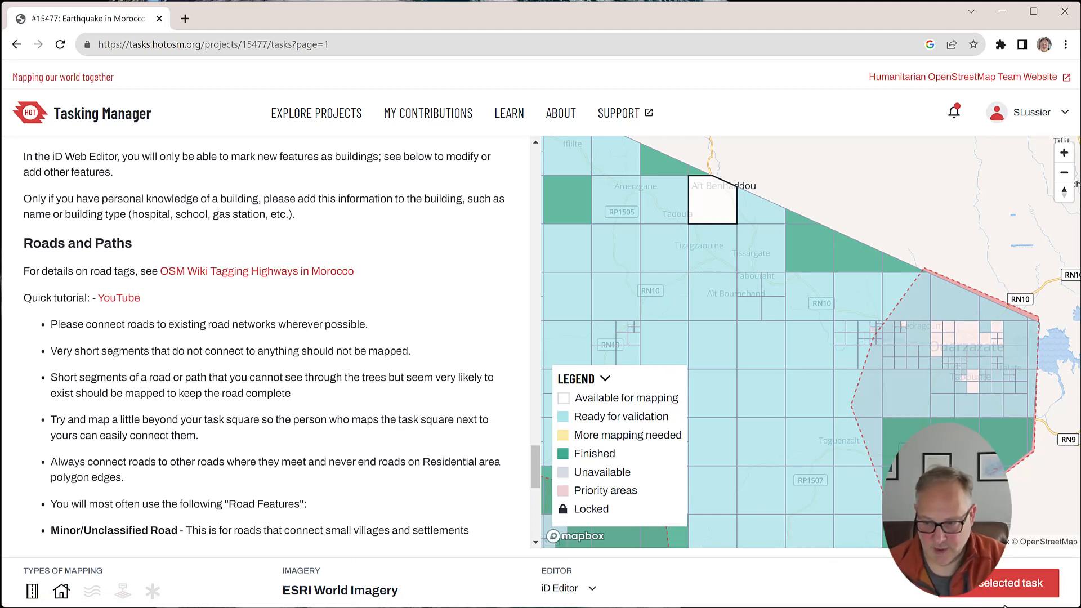
pyautogui.click(1008, 586)
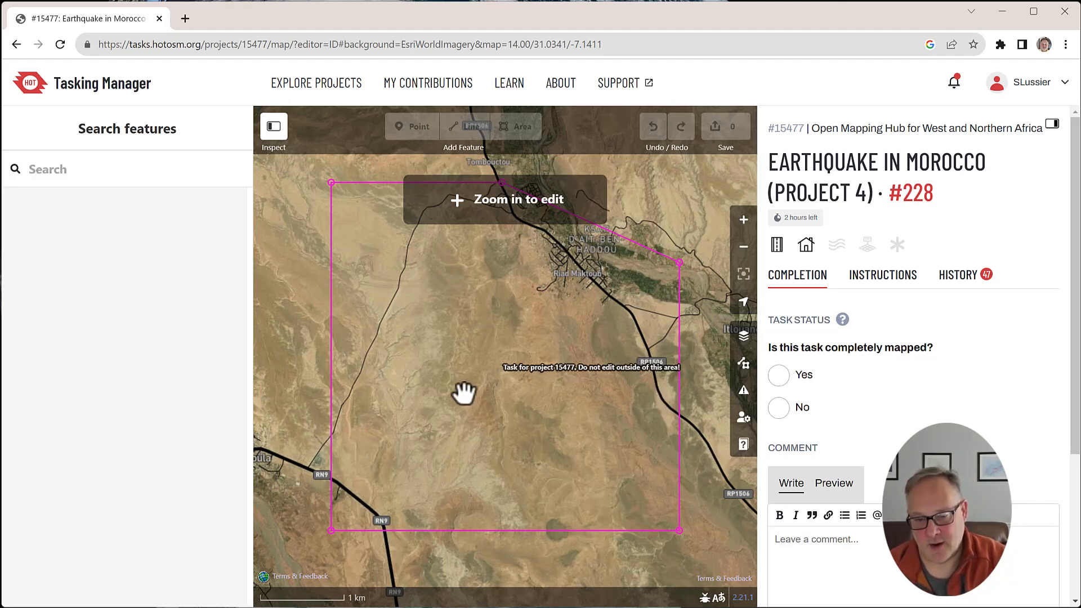
# Step: Show the task's instructions beside the map editor and review the imagery and buildings guidance
pyautogui.click(880, 282)
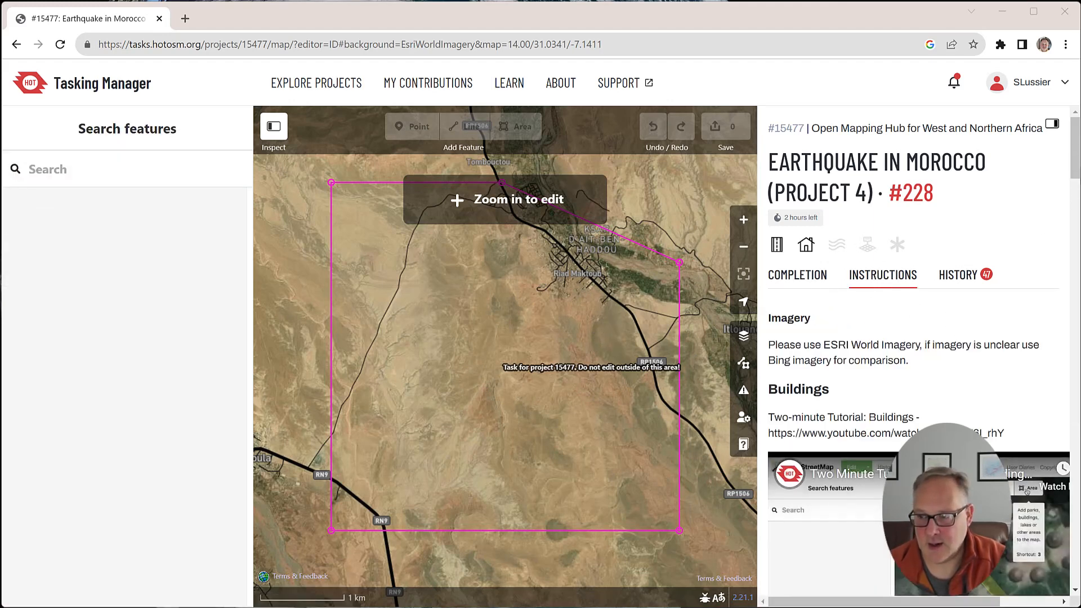
pyautogui.scroll(-1, 1076, 175)
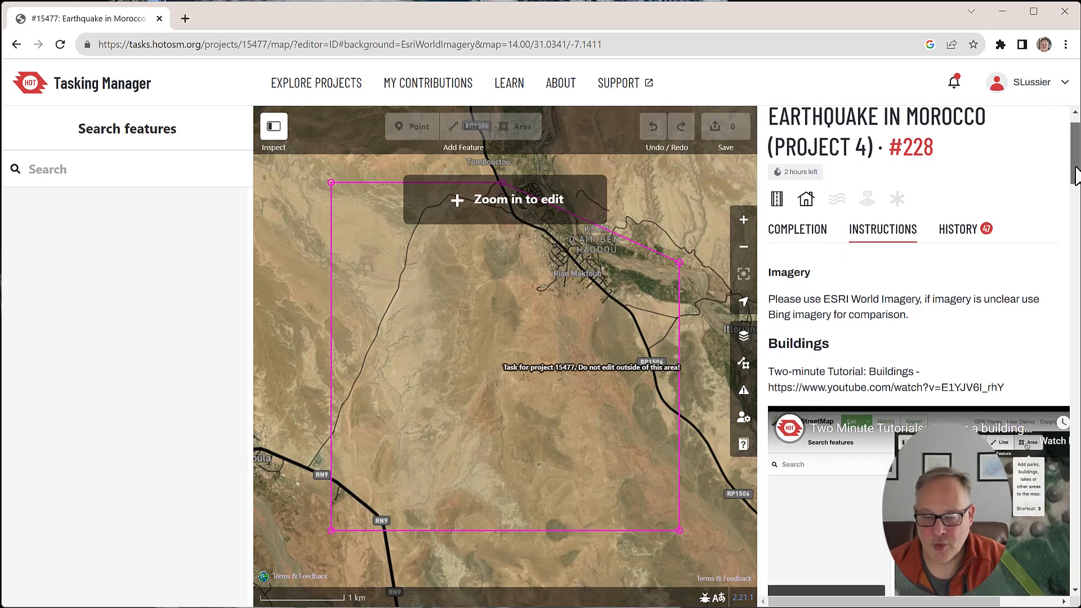
pyautogui.scroll(-1, 1072, 179)
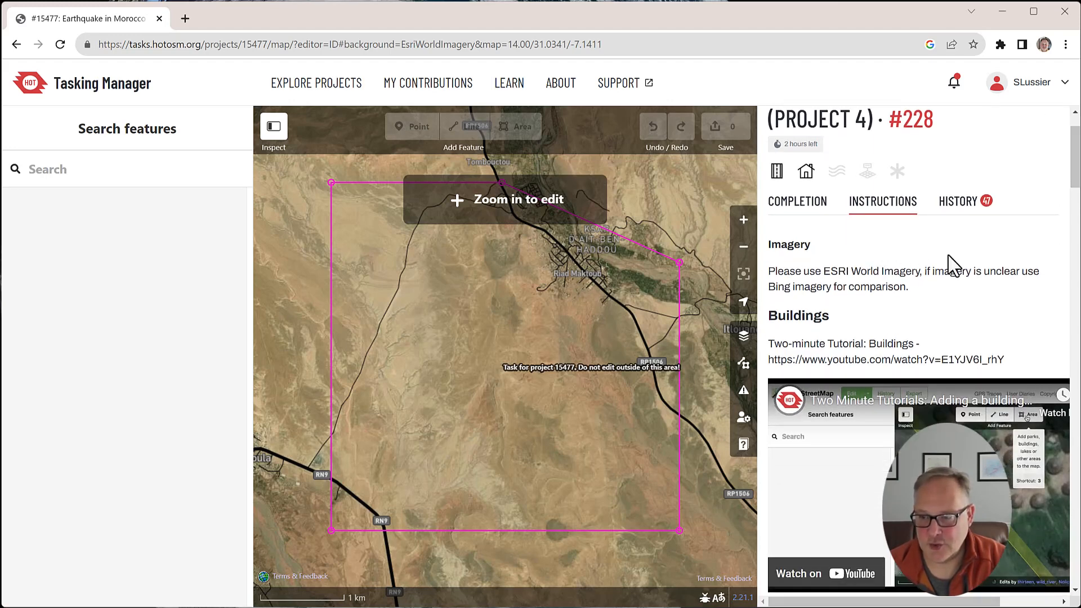
pyautogui.scroll(2, 1074, 169)
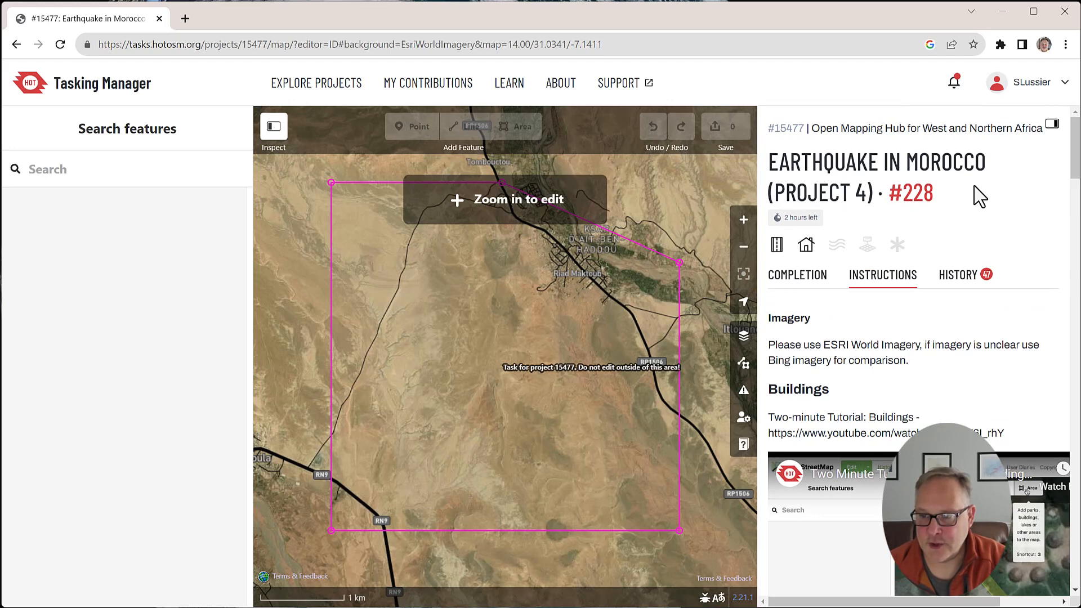
# Step: Check the selected background imagery against the instructions and review the task's guidance on roads and paths
pyautogui.click(744, 337)
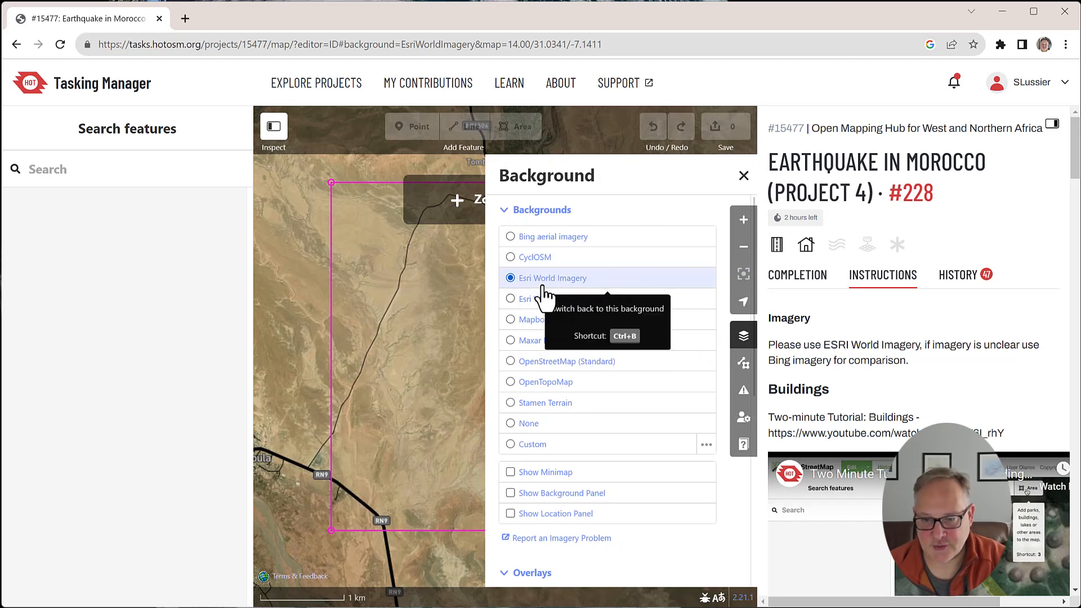
pyautogui.click(744, 176)
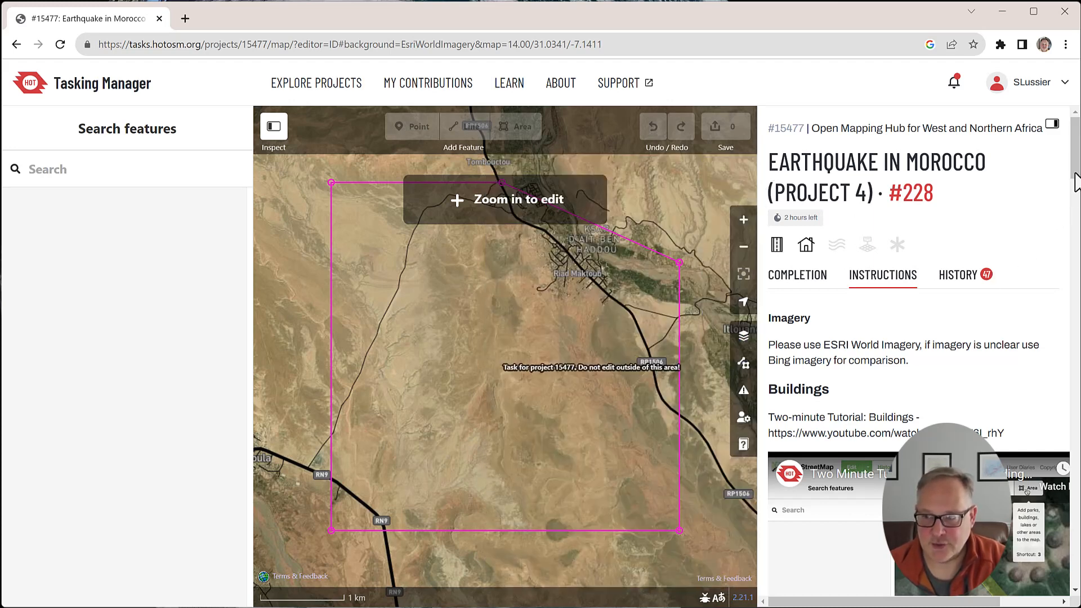
pyautogui.scroll(-1, 1077, 163)
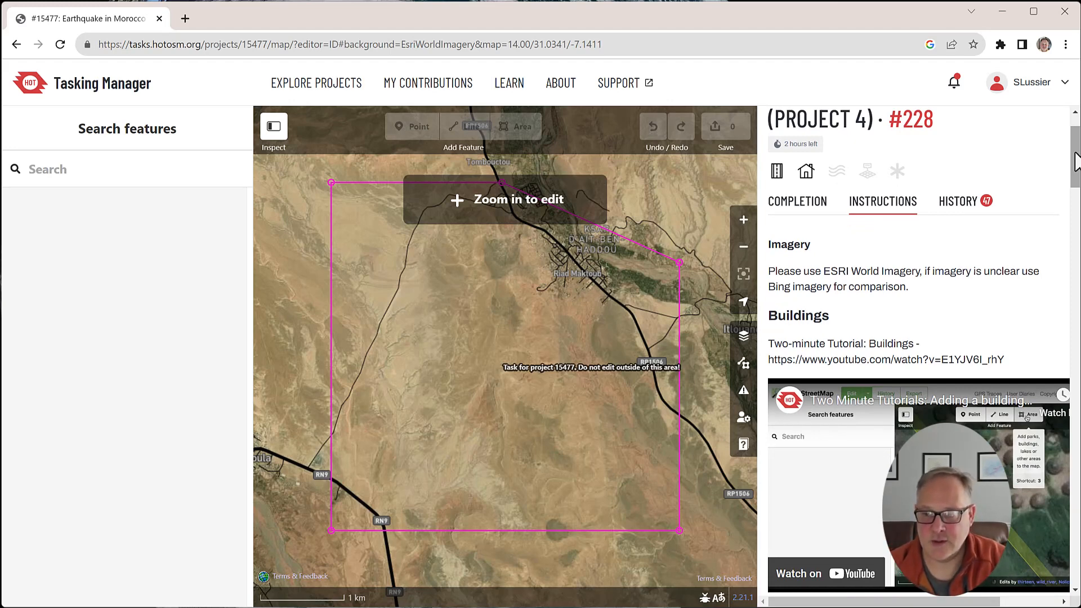
pyautogui.moveTo(1077, 163); pyautogui.dragTo(1064, 476)
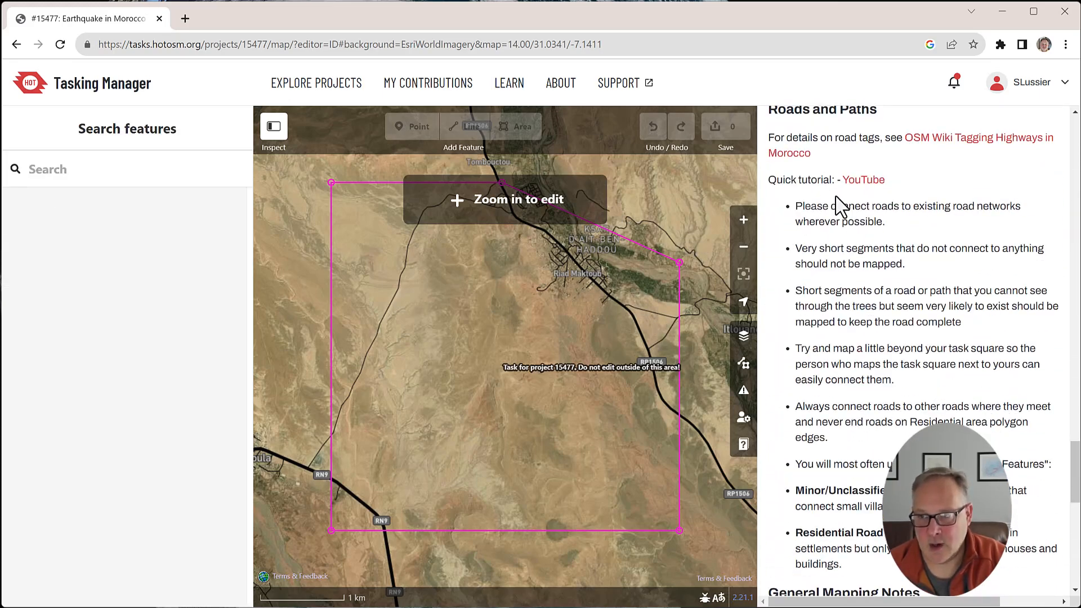
# Step: Examine the existing buildings and roads in the Ait Benhaddou settlement at editing zoom, looking for outlines that need correction
pyautogui.scroll(3, 585, 254)
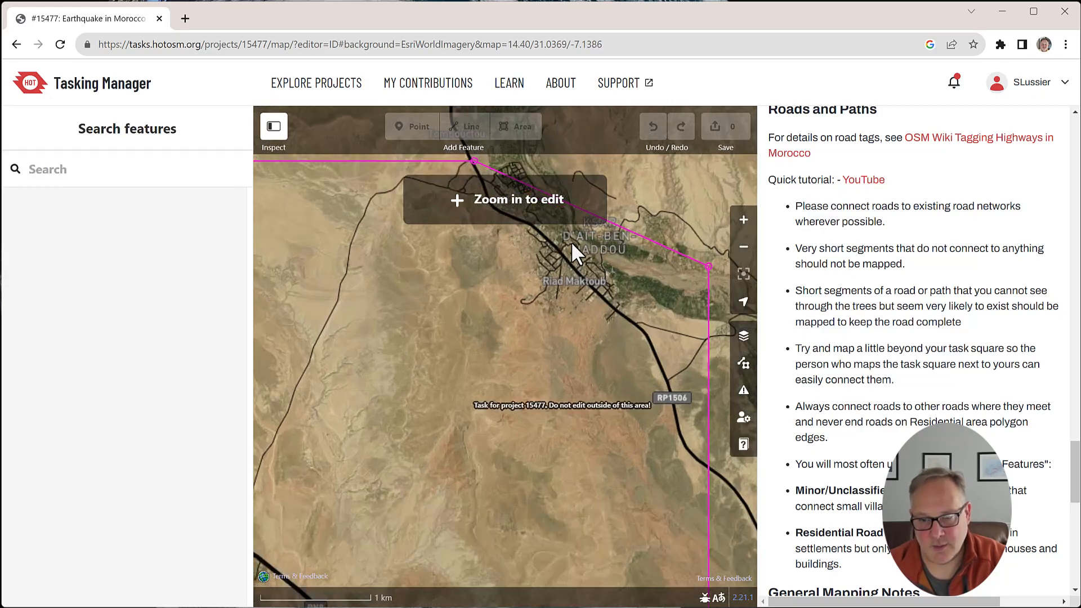
pyautogui.scroll(6, 563, 264)
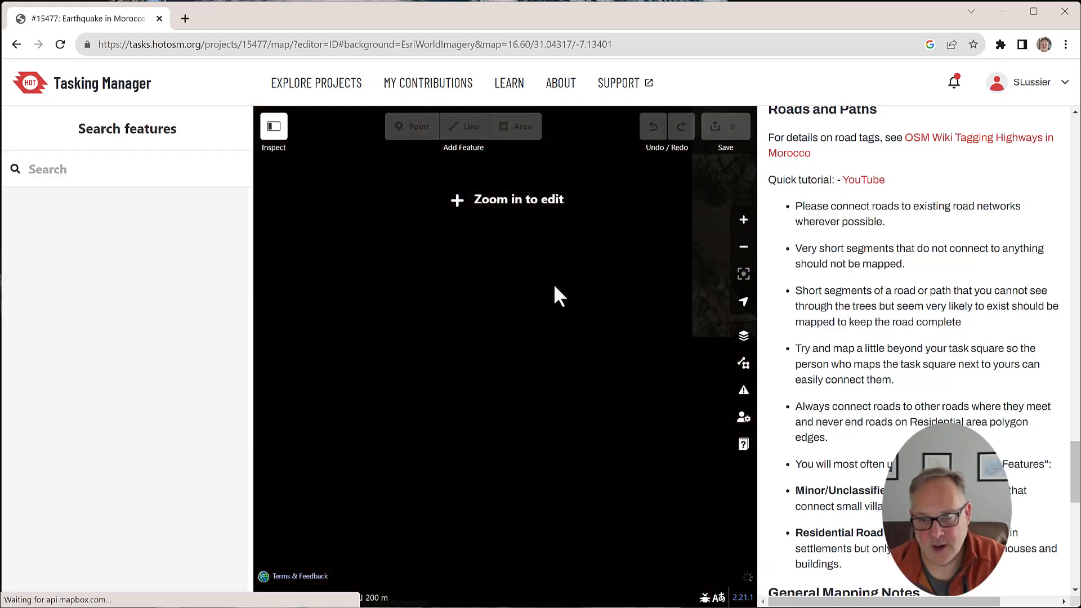
pyautogui.scroll(2, 535, 326)
pyautogui.press('Escape')
pyautogui.scroll(5, 398, 277)
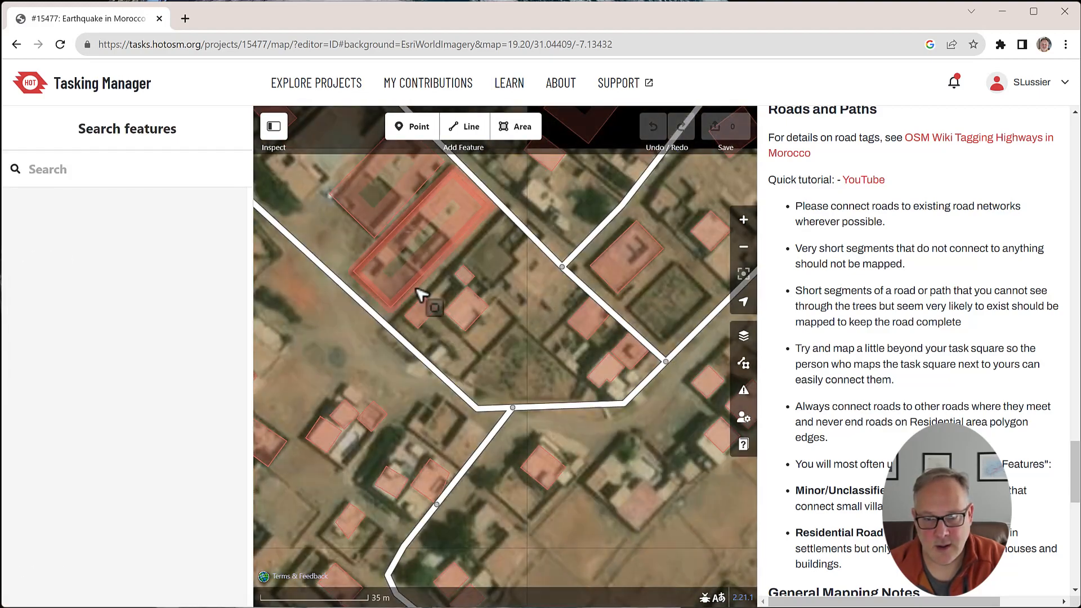
pyautogui.click(422, 294)
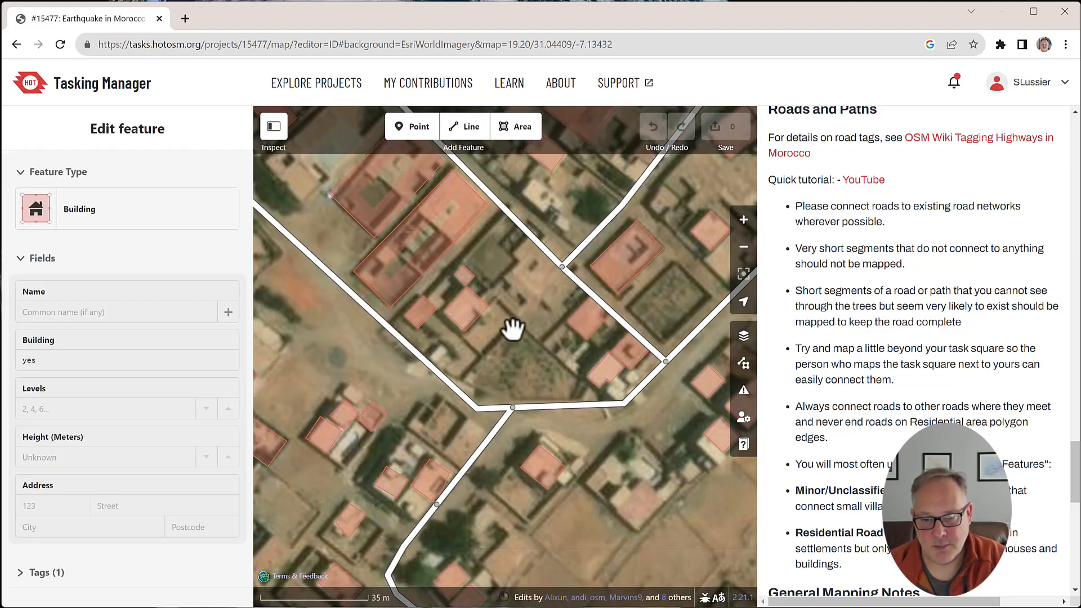
pyautogui.click(560, 363)
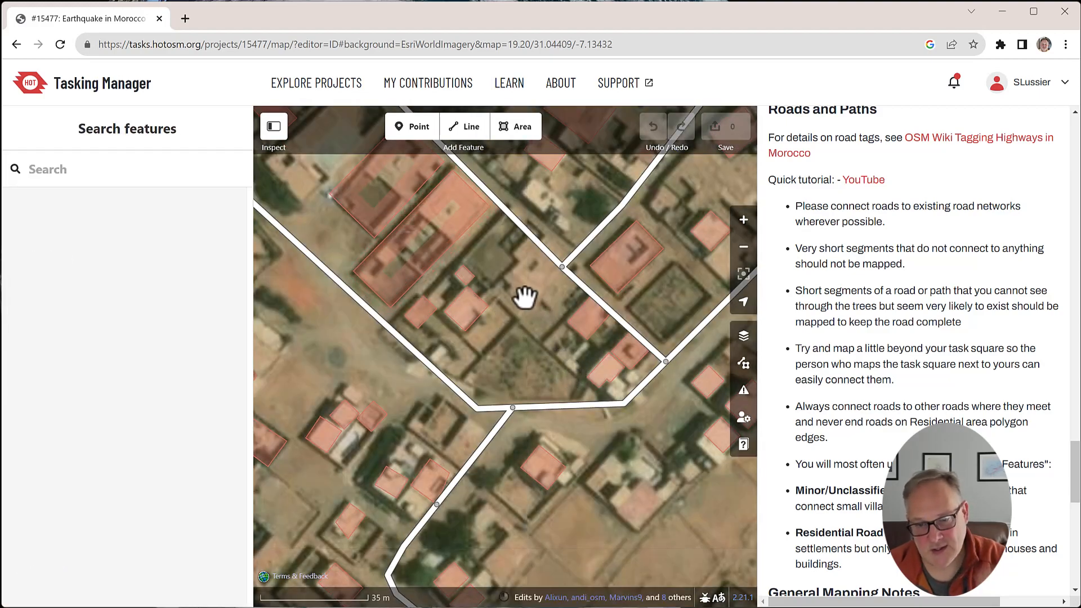
pyautogui.click(483, 326)
pyautogui.click(521, 316)
pyautogui.click(656, 316)
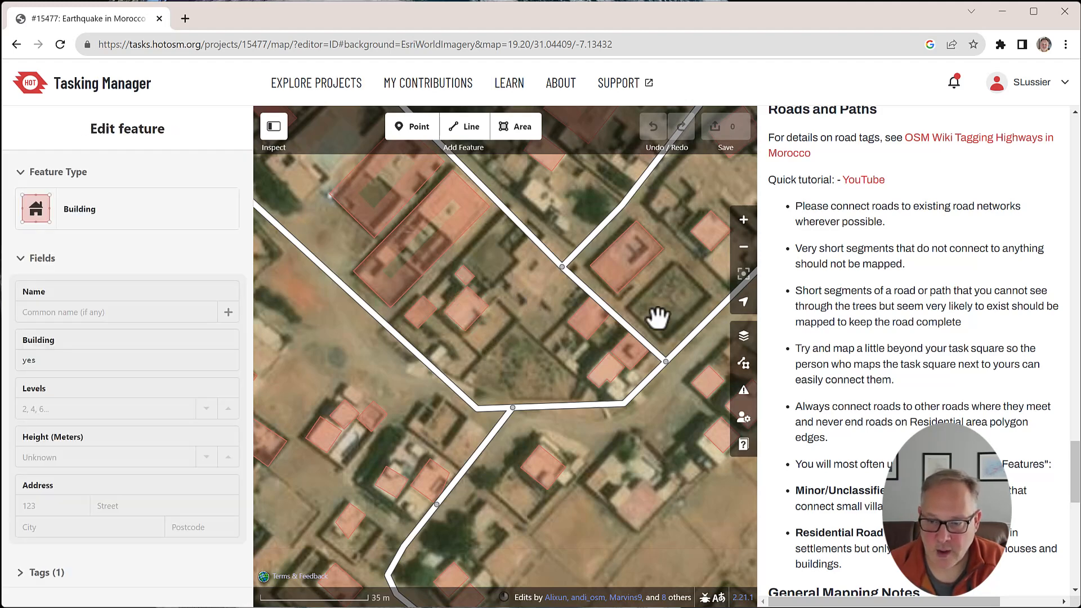
pyautogui.click(657, 316)
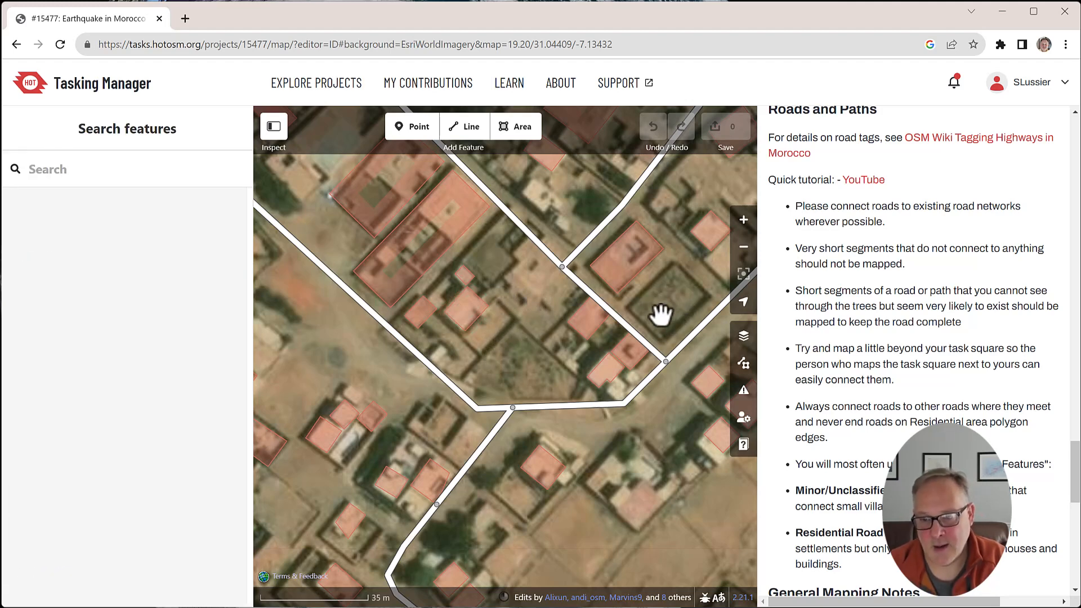
pyautogui.moveTo(387, 362); pyautogui.dragTo(461, 200)
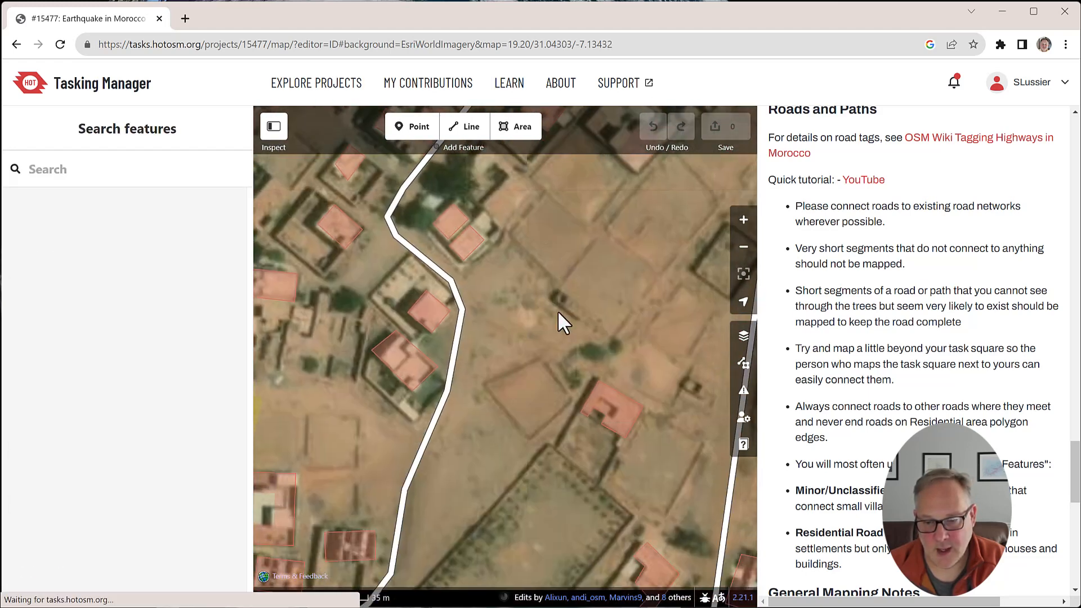
pyautogui.moveTo(643, 482); pyautogui.dragTo(442, 289)
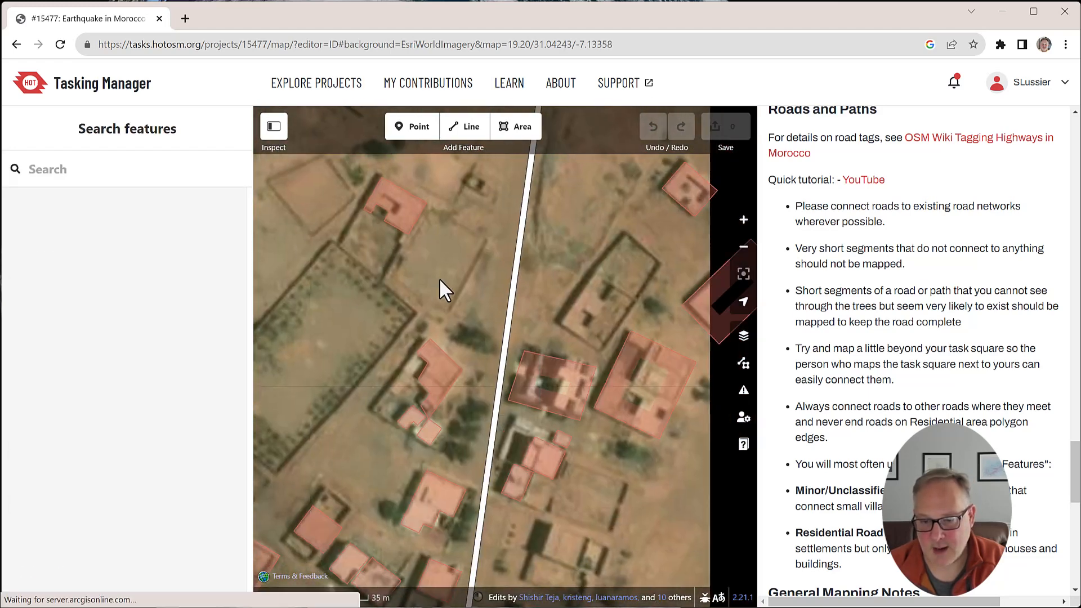
pyautogui.moveTo(616, 478); pyautogui.dragTo(560, 468)
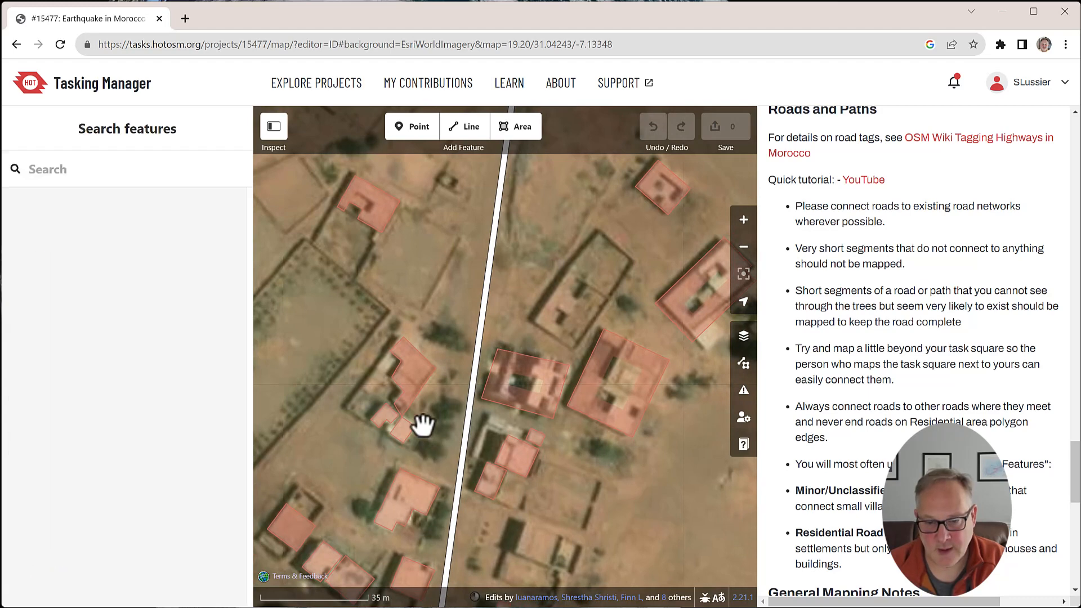
# Step: Move the southern corner of the irregular building west of the road north-eastward to match its roof in the imagery
pyautogui.moveTo(422, 422); pyautogui.dragTo(448, 334)
pyautogui.scroll(1, 448, 333)
pyautogui.scroll(3, 438, 344)
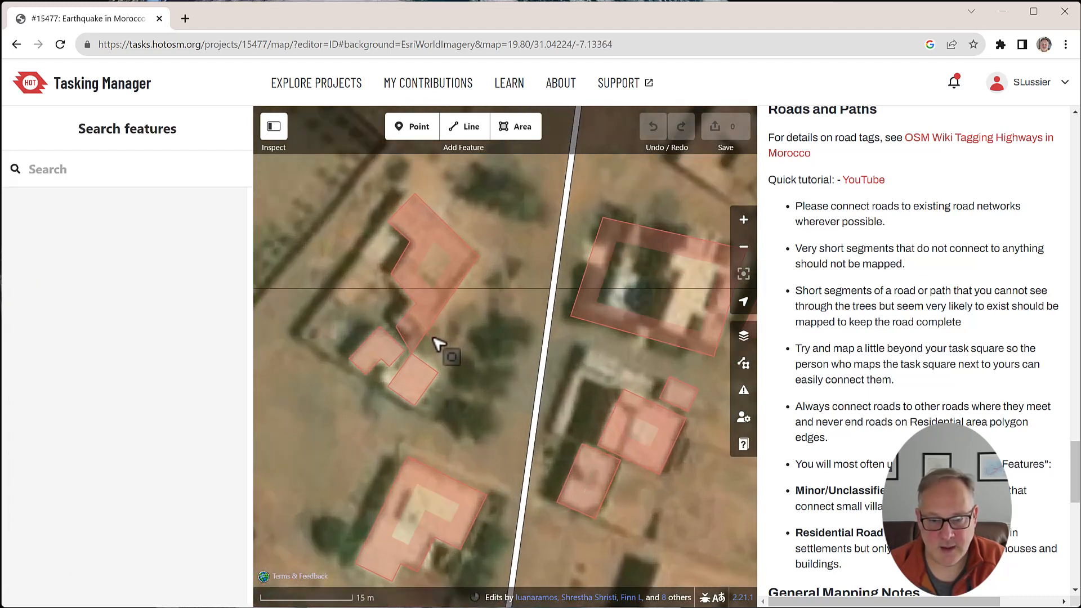
pyautogui.click(432, 340)
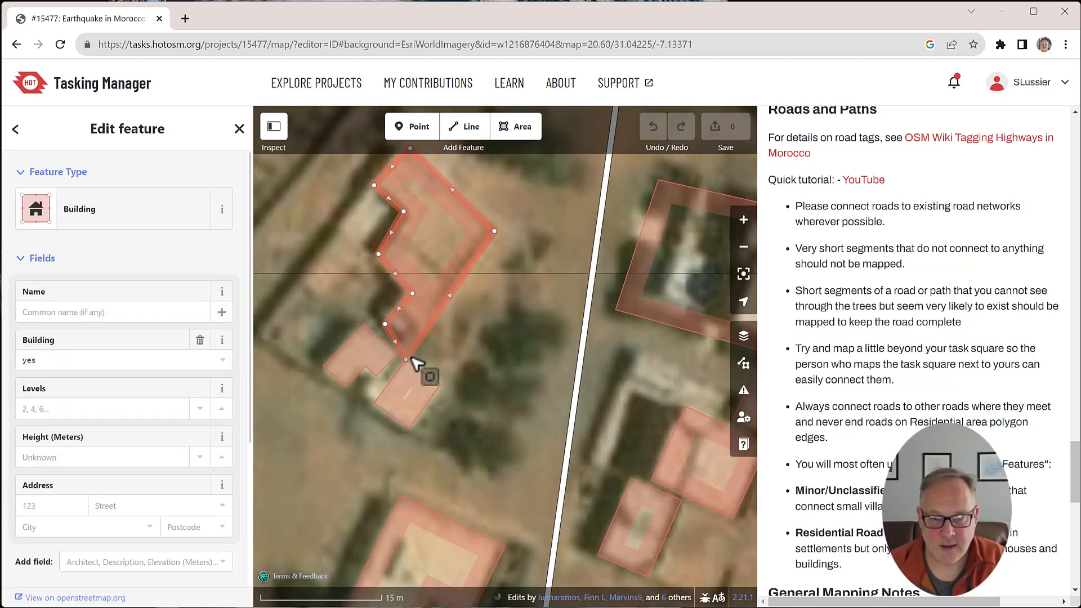
pyautogui.moveTo(406, 358); pyautogui.dragTo(416, 343)
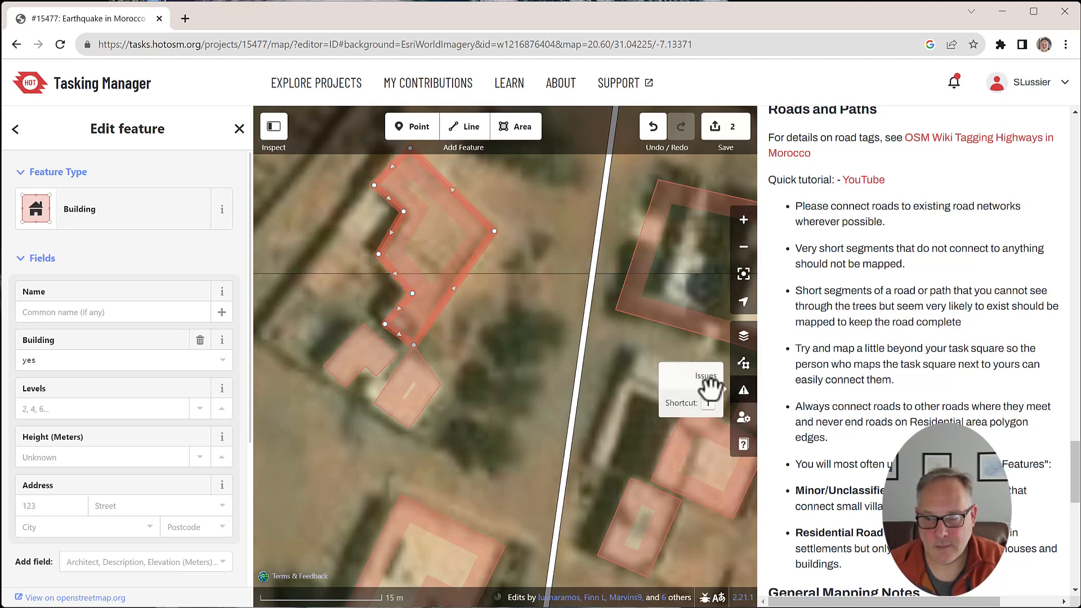
# Step: Delete the small building outline adjoining the southern corner of the irregular building
pyautogui.click(483, 360)
pyautogui.click(445, 383)
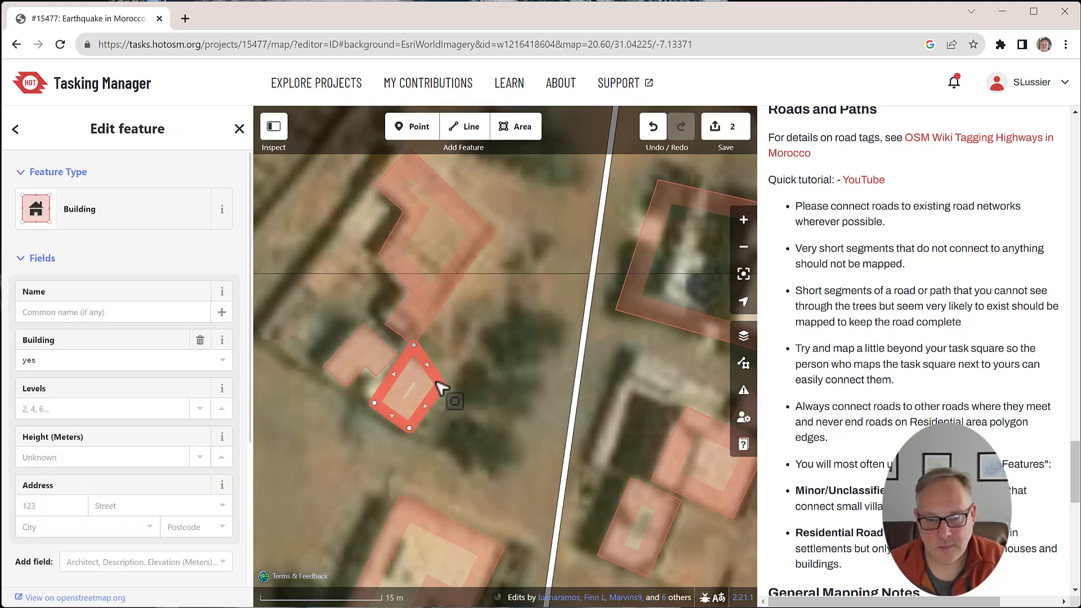
pyautogui.press('Delete')
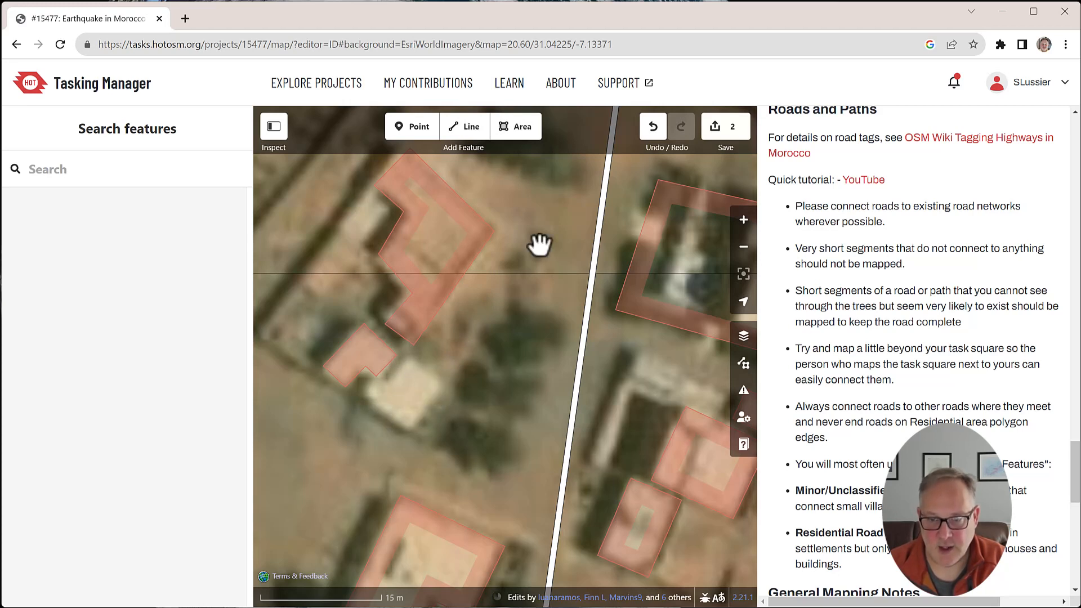
# Step: Trace the small bright roof south of the irregular building as a six-cornered area and square its corners
pyautogui.click(521, 130)
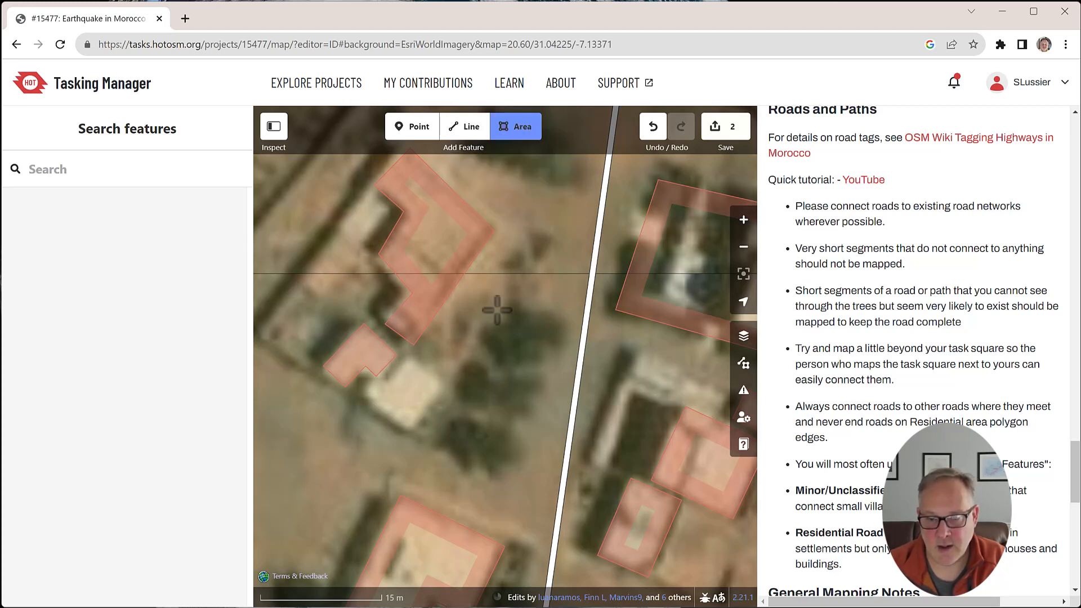
pyautogui.click(414, 359)
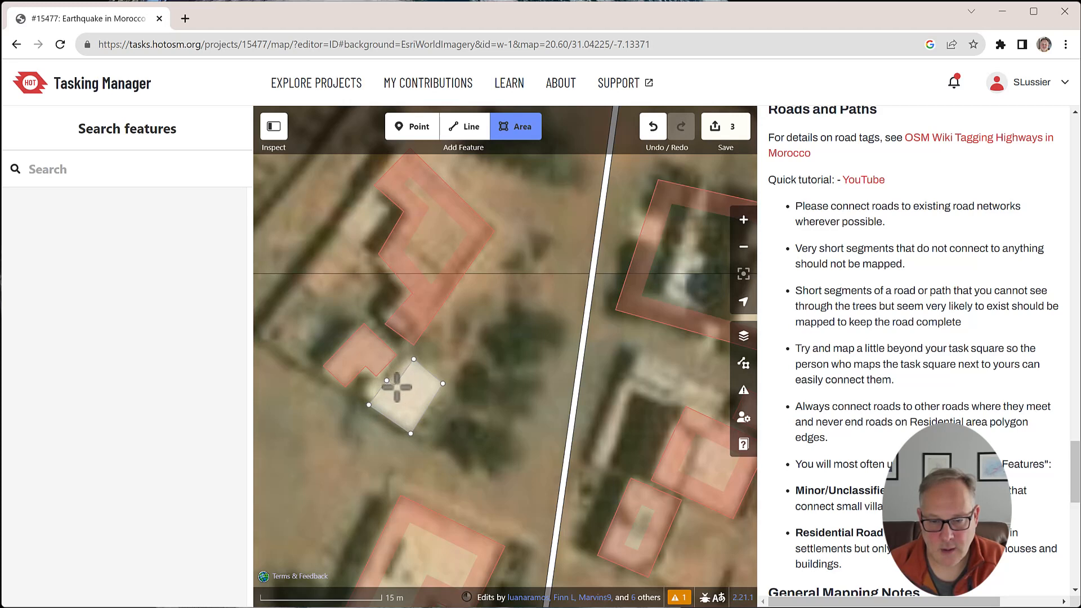
pyautogui.press('Return')
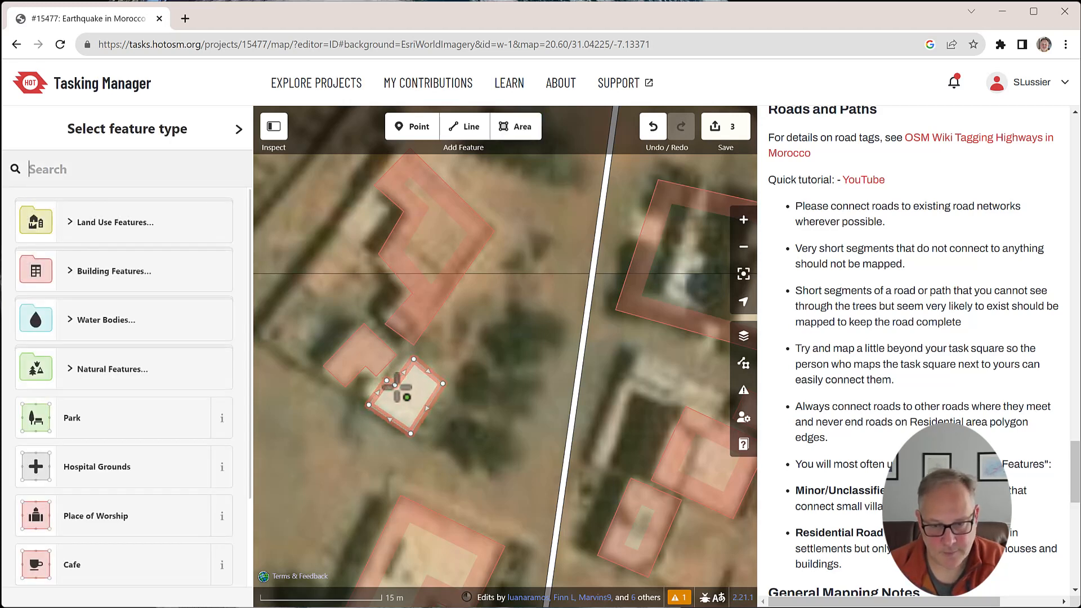
pyautogui.write('q')
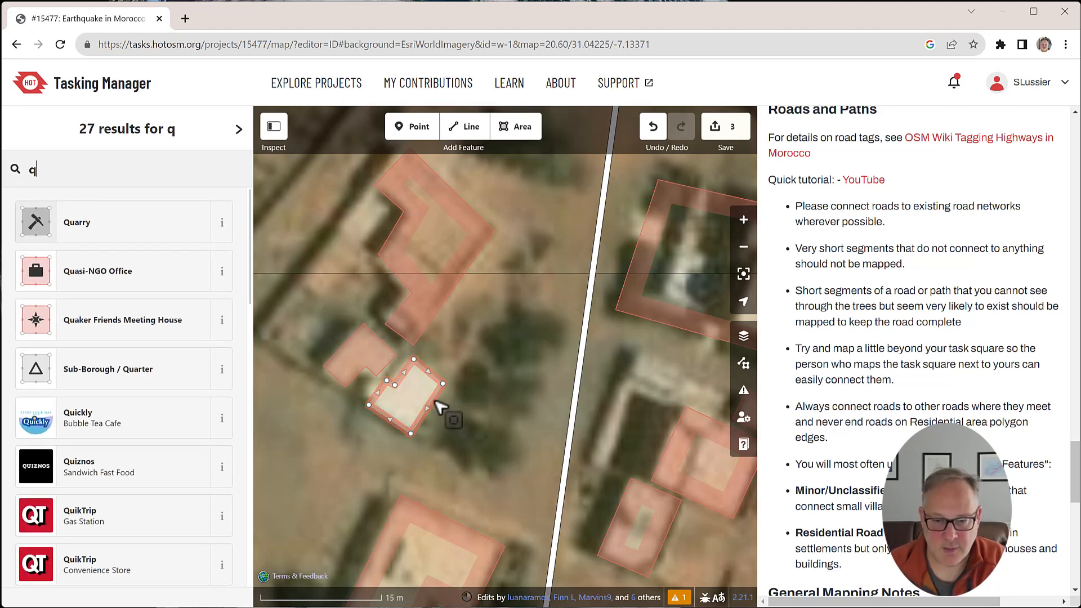
pyautogui.rightClick(437, 401)
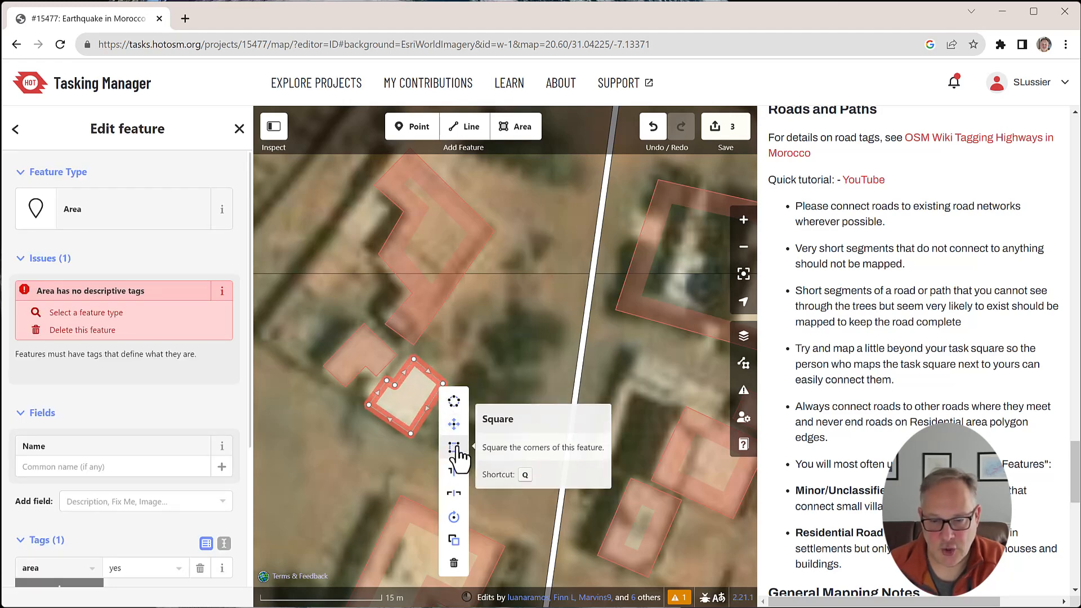
pyautogui.click(454, 451)
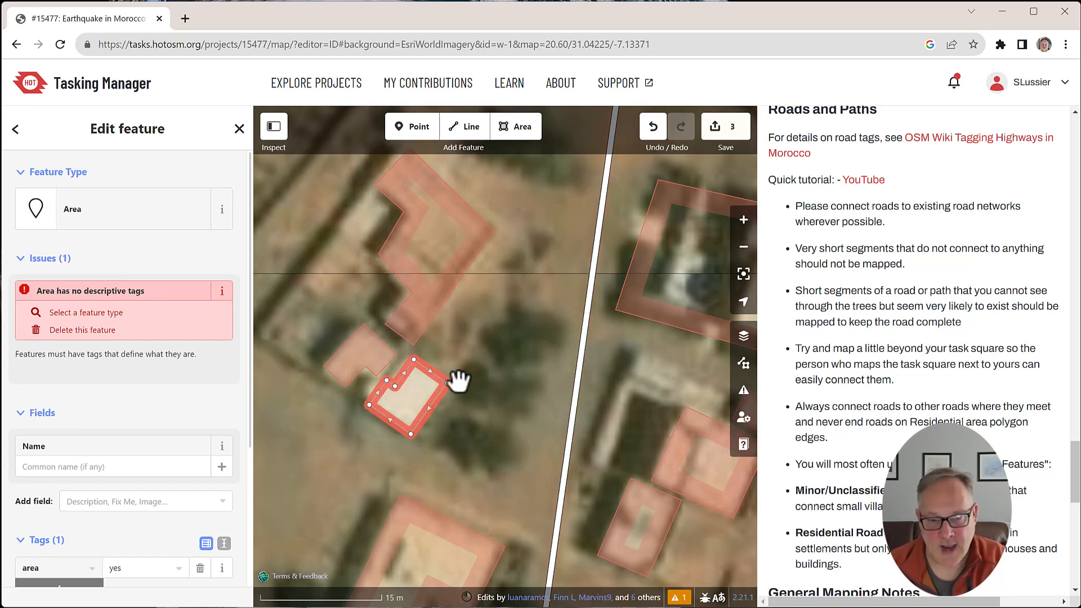
# Step: Set the feature type of the newly traced roof area to Building
pyautogui.click(99, 315)
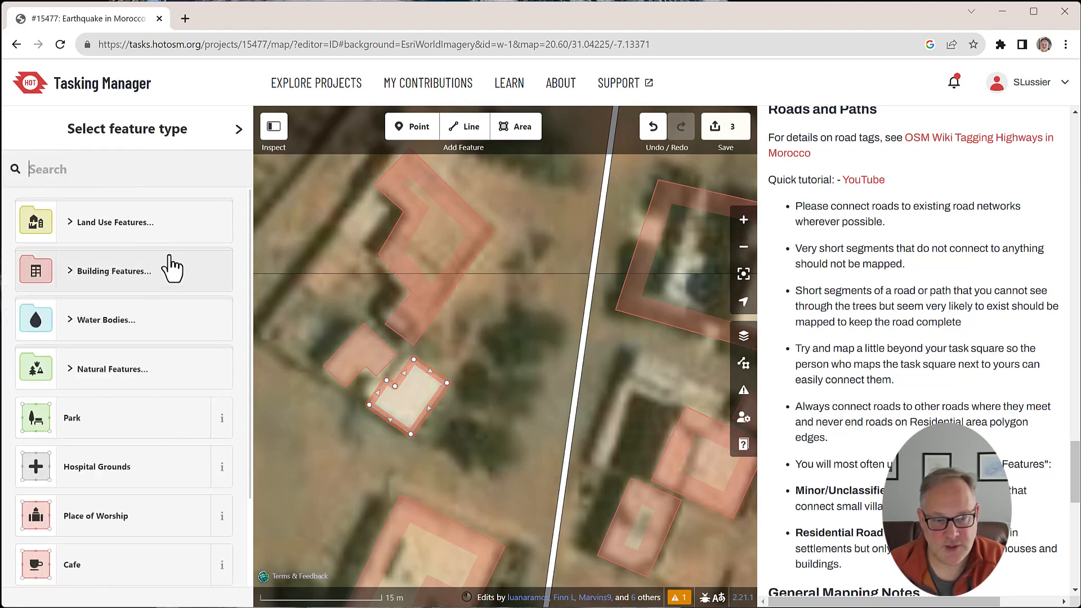
pyautogui.click(137, 286)
pyautogui.click(127, 338)
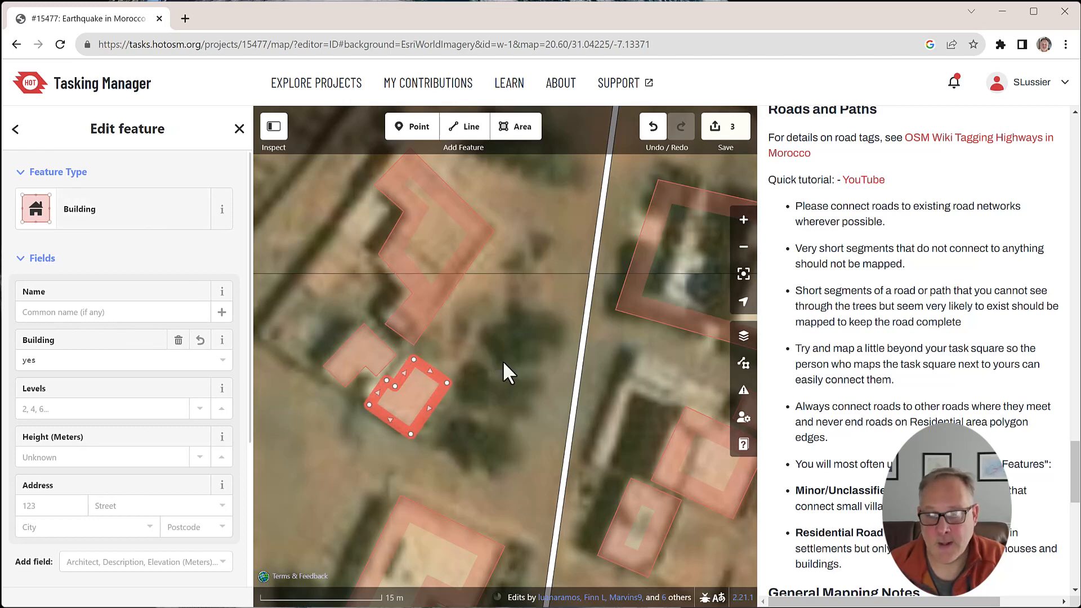
# Step: Trace the light roof on the eastern side of the isolated walled compound, north-east of the mapped rectangular building, as a four-cornered area
pyautogui.scroll(-3, 502, 361)
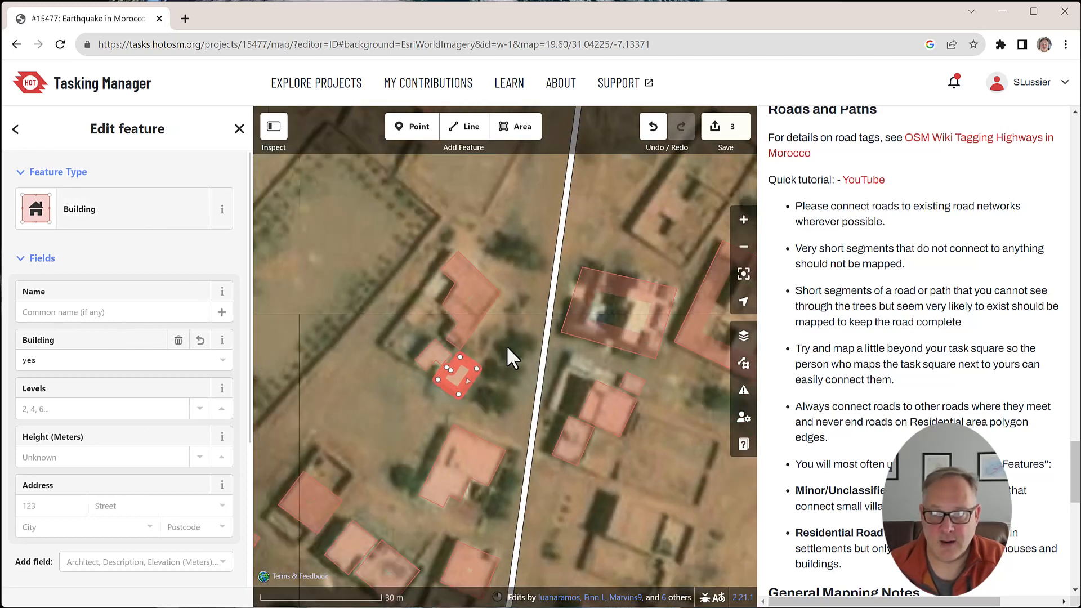
pyautogui.scroll(-3, 507, 346)
pyautogui.scroll(-3, 401, 321)
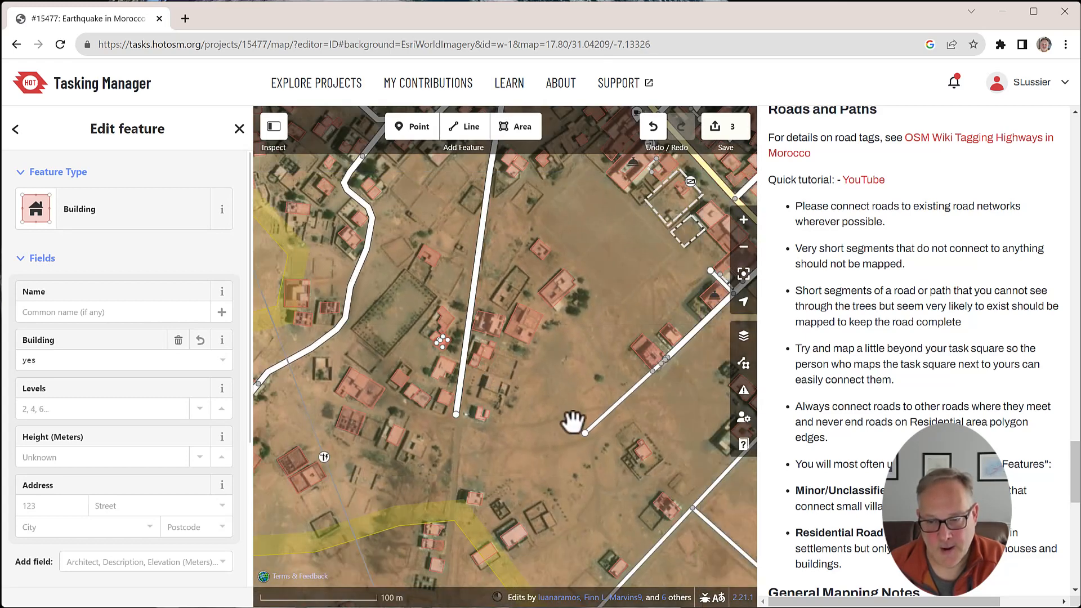
pyautogui.scroll(7, 575, 524)
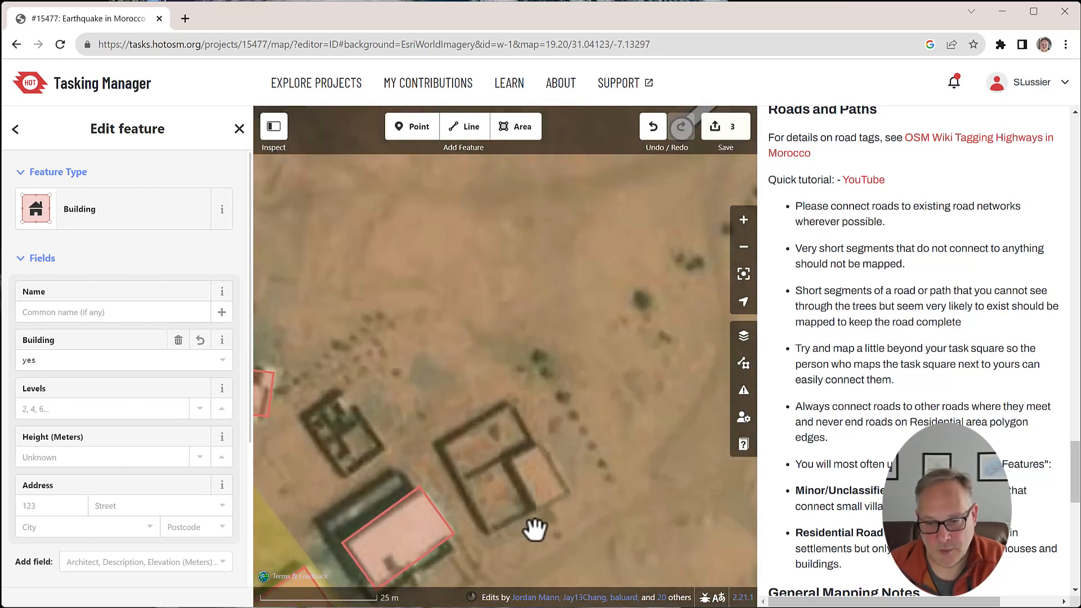
pyautogui.moveTo(577, 491); pyautogui.dragTo(567, 336)
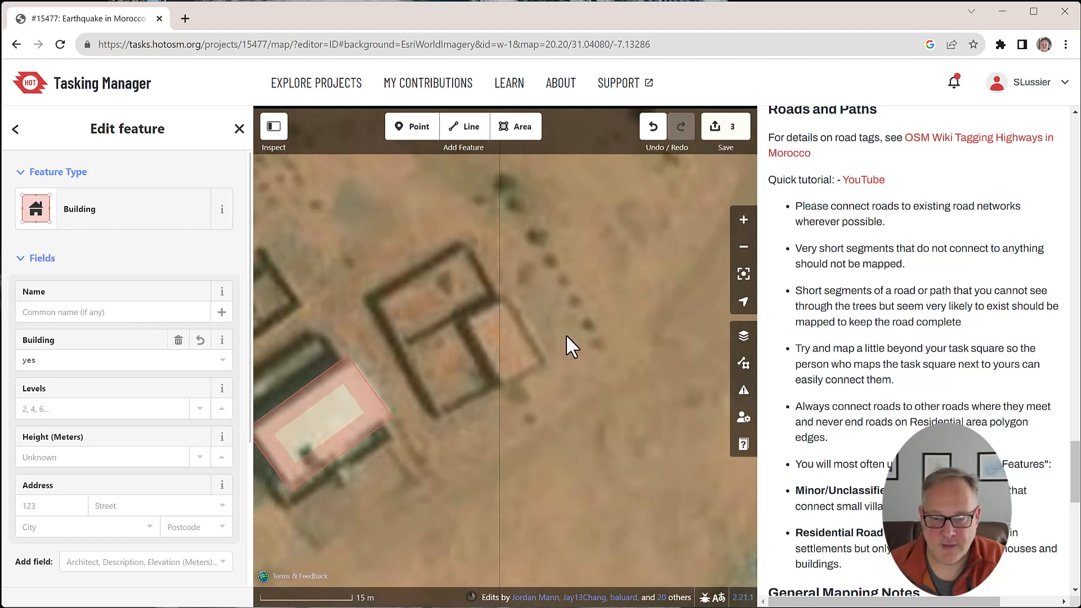
pyautogui.click(521, 127)
pyautogui.click(468, 321)
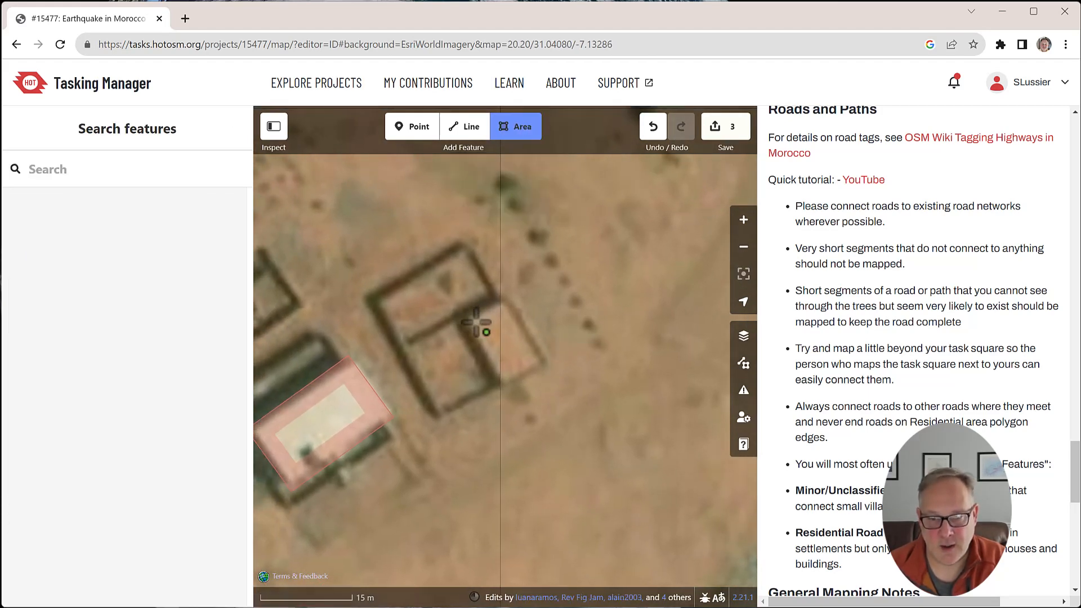
pyautogui.click(505, 300)
pyautogui.click(543, 361)
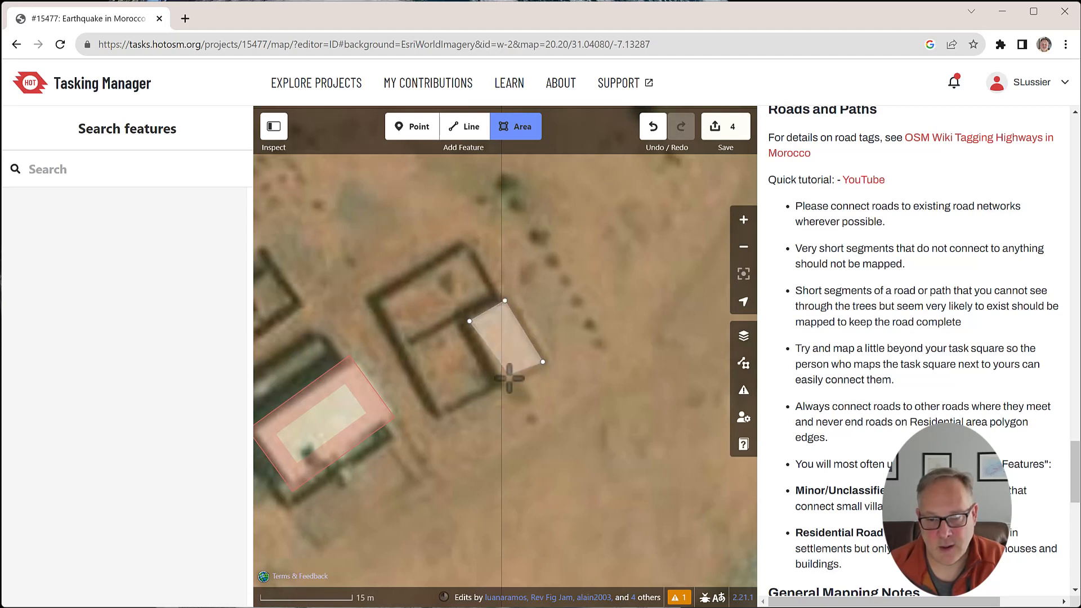
pyautogui.click(505, 384)
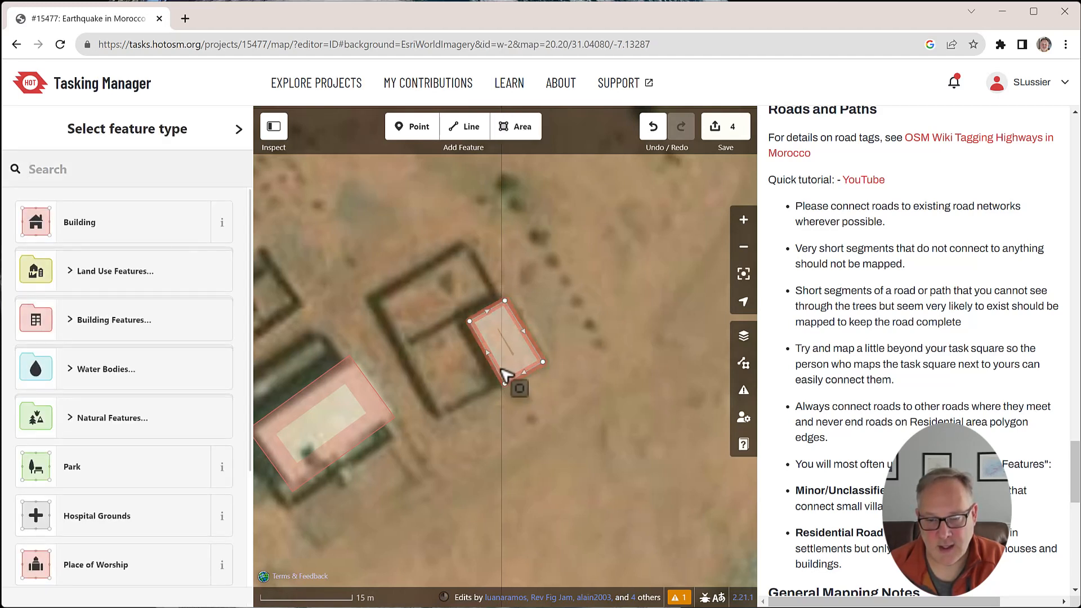
# Step: Square the corners of the newly traced four-cornered roof area beside the walled compound
pyautogui.write('q')
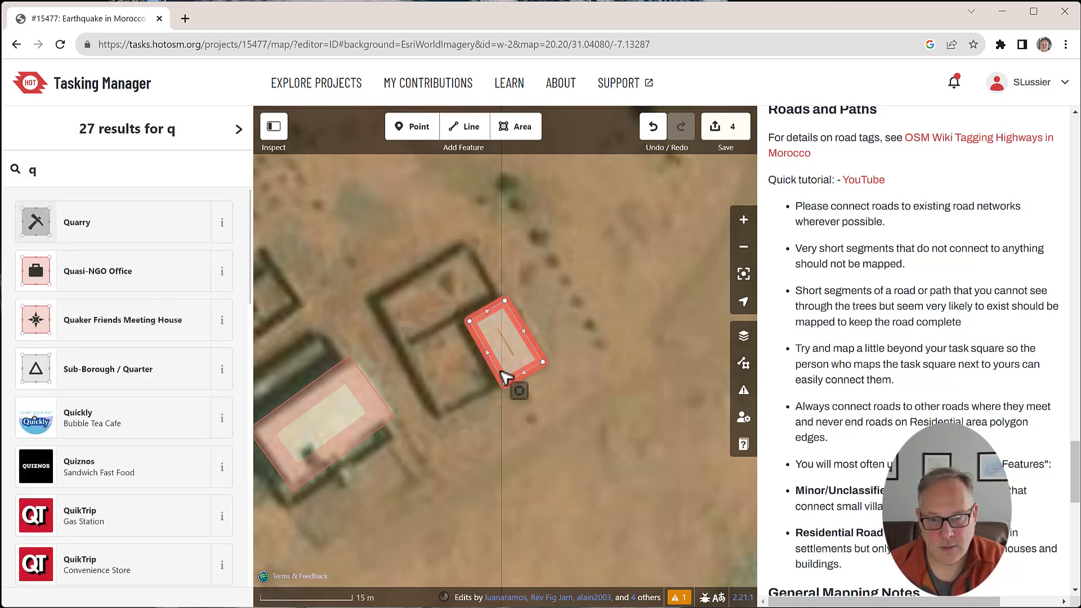
pyautogui.rightClick(505, 379)
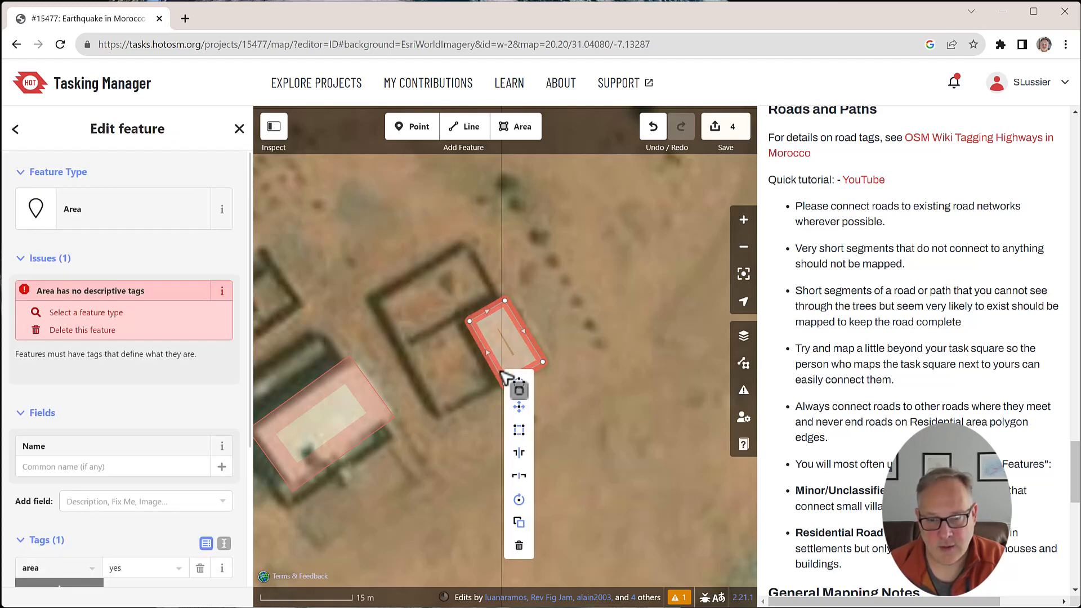
pyautogui.click(524, 437)
# Step: Examine the village's southern and western outskirts, including the area around Paradise of Silence, for unmapped buildings
pyautogui.scroll(-3, 582, 411)
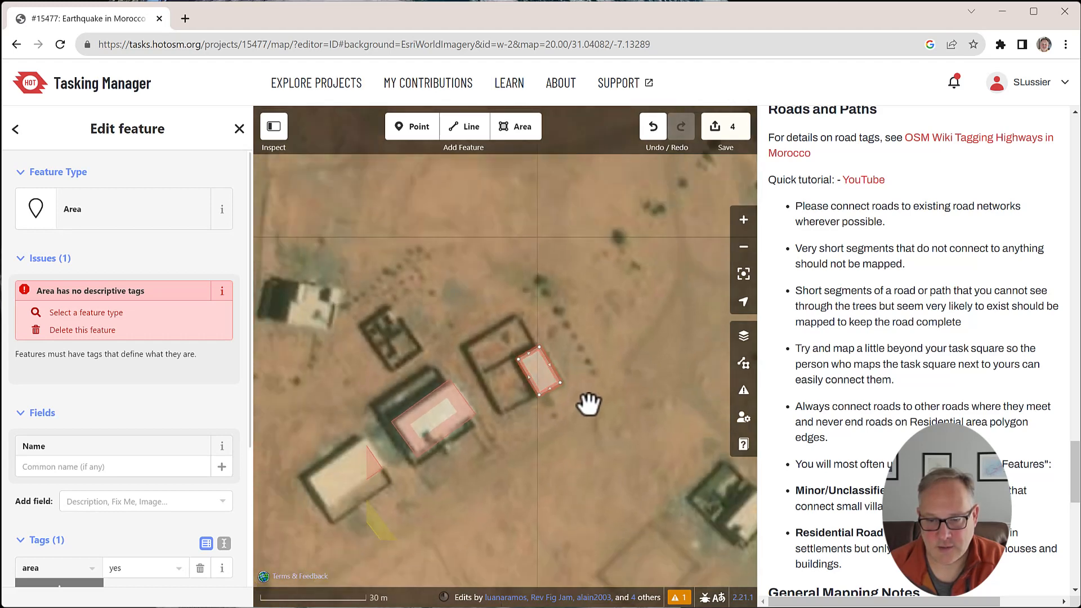
pyautogui.scroll(-2, 588, 403)
pyautogui.moveTo(588, 403); pyautogui.dragTo(500, 239)
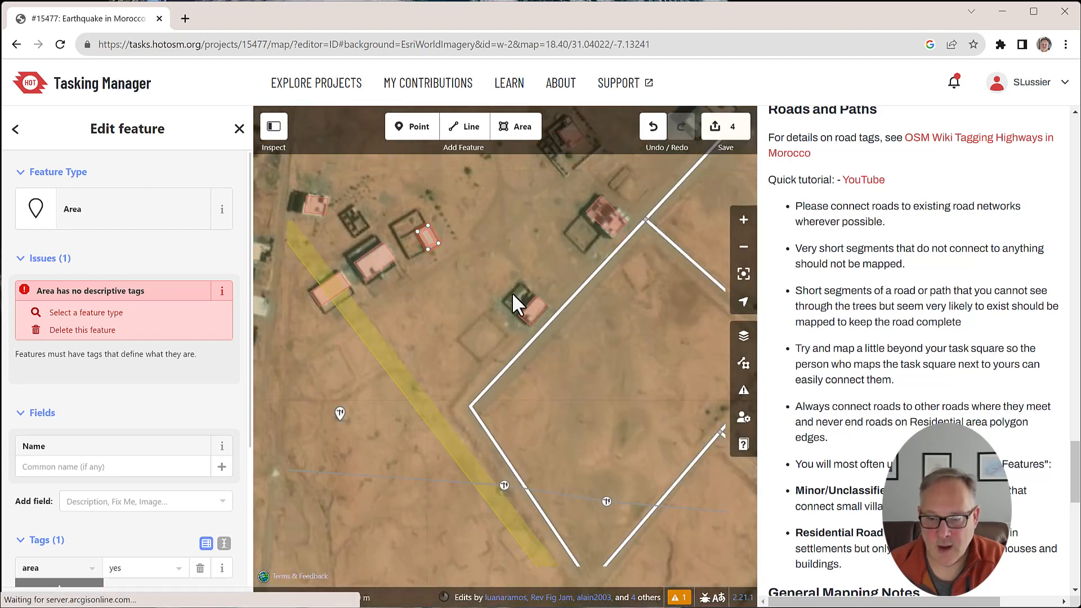
pyautogui.scroll(-1, 512, 293)
pyautogui.moveTo(439, 353); pyautogui.dragTo(576, 320)
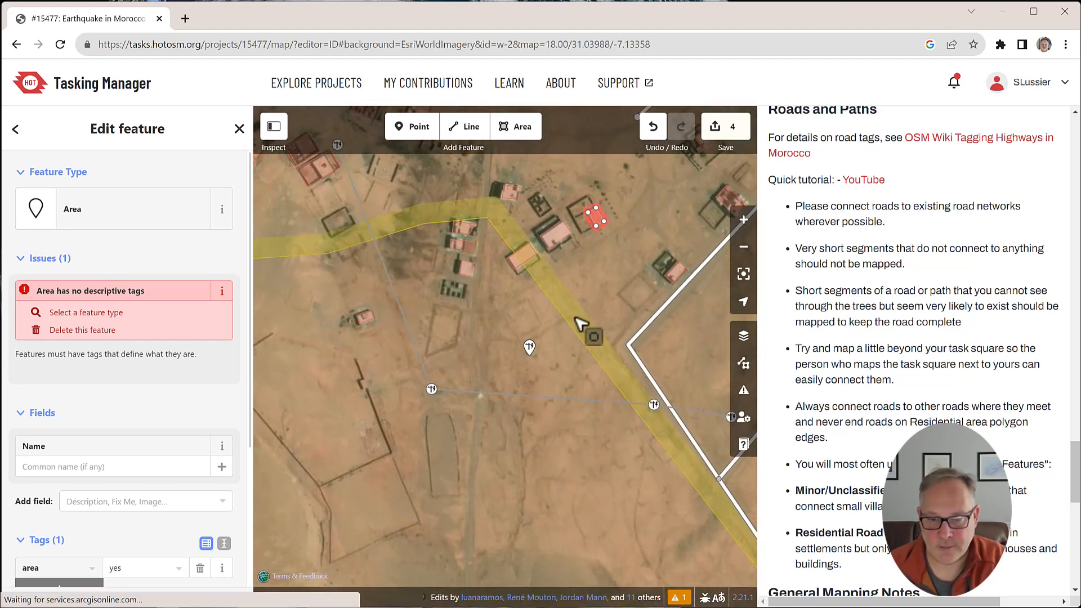
pyautogui.moveTo(459, 354); pyautogui.dragTo(634, 323)
pyautogui.moveTo(447, 285); pyautogui.dragTo(574, 418)
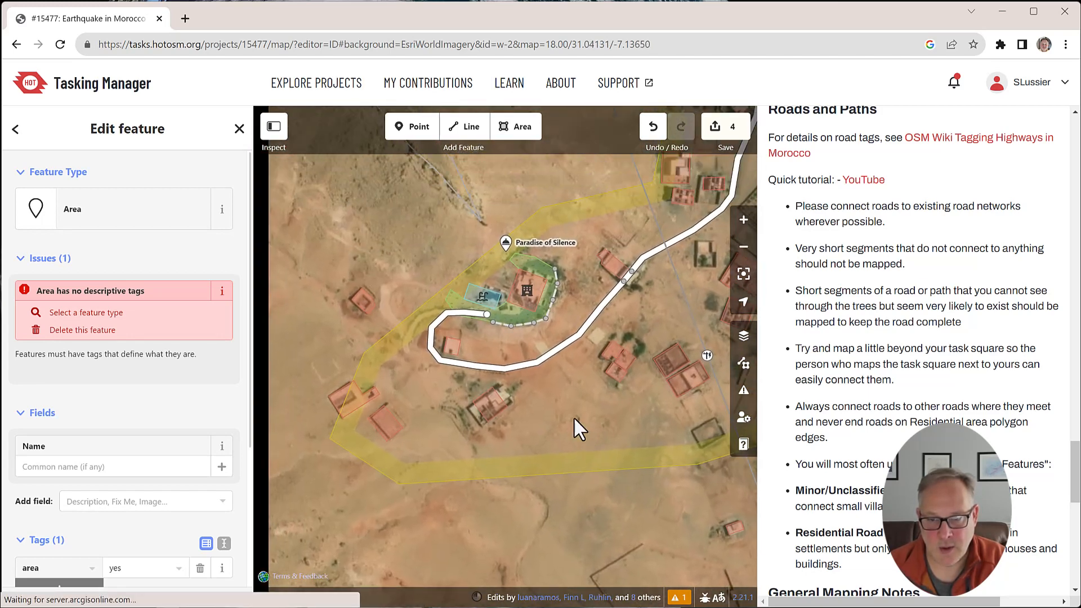
pyautogui.moveTo(579, 366); pyautogui.dragTo(496, 531)
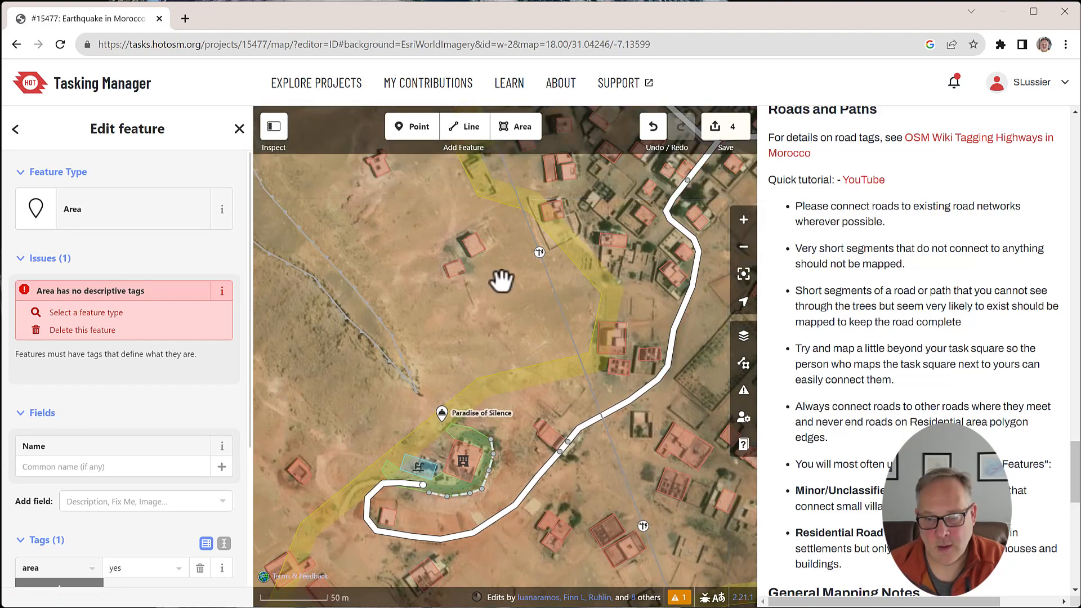
pyautogui.moveTo(502, 277); pyautogui.dragTo(437, 440)
pyautogui.moveTo(430, 270); pyautogui.dragTo(364, 321)
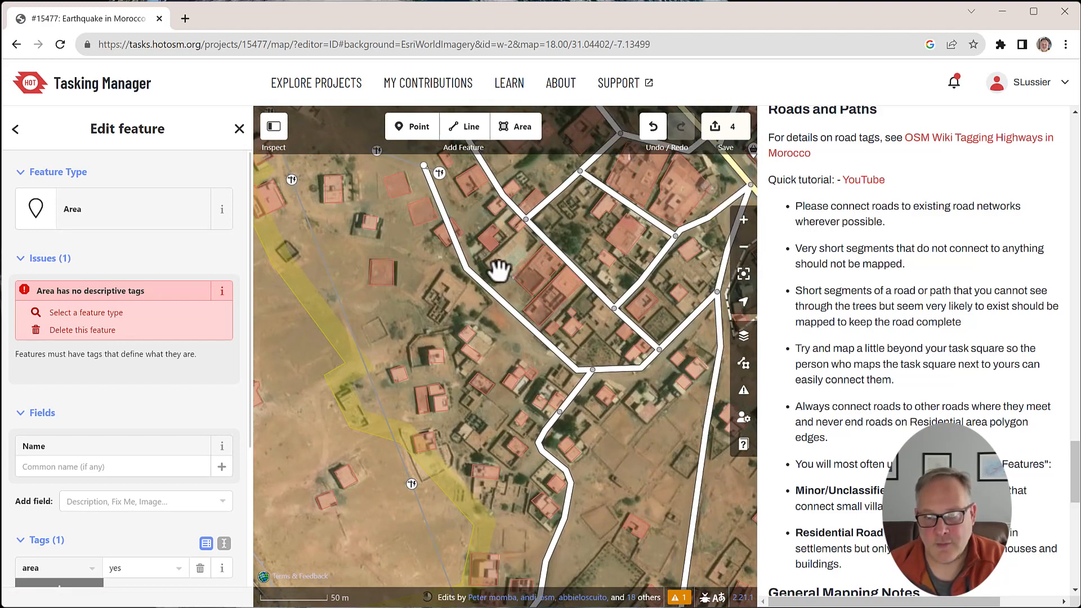
# Step: Trace the unmapped roof between the bend in the road and the large courtyard building as a four-cornered area
pyautogui.scroll(5, 499, 271)
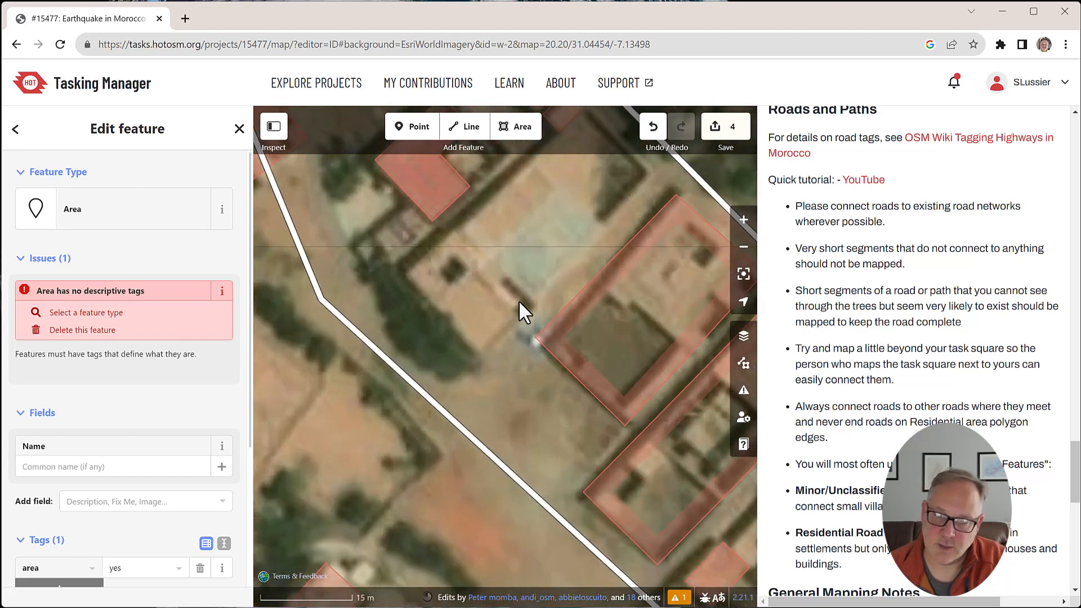
pyautogui.scroll(-2, 519, 300)
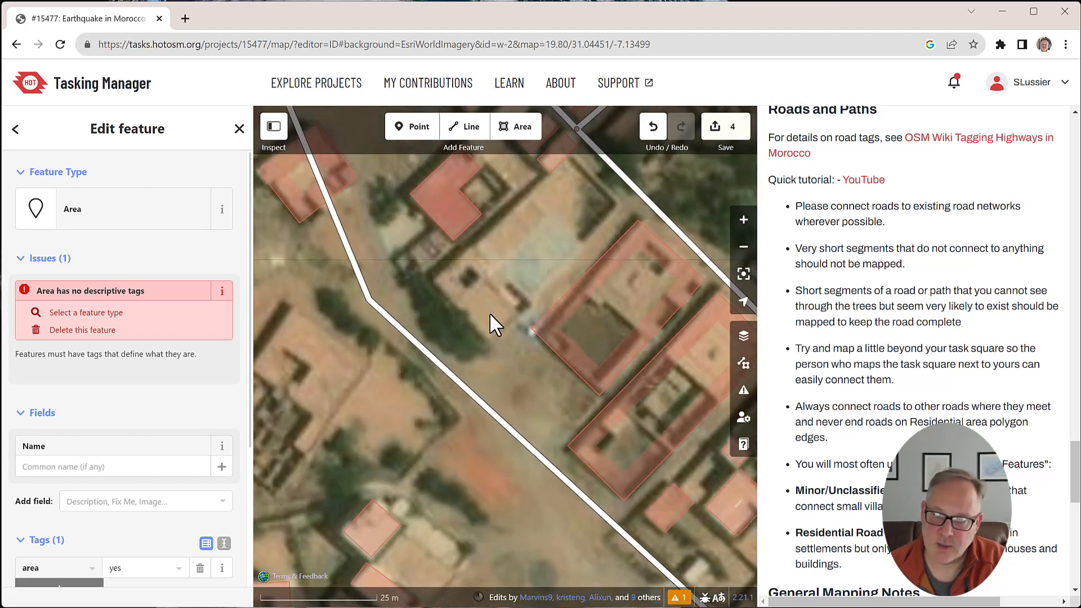
pyautogui.click(515, 126)
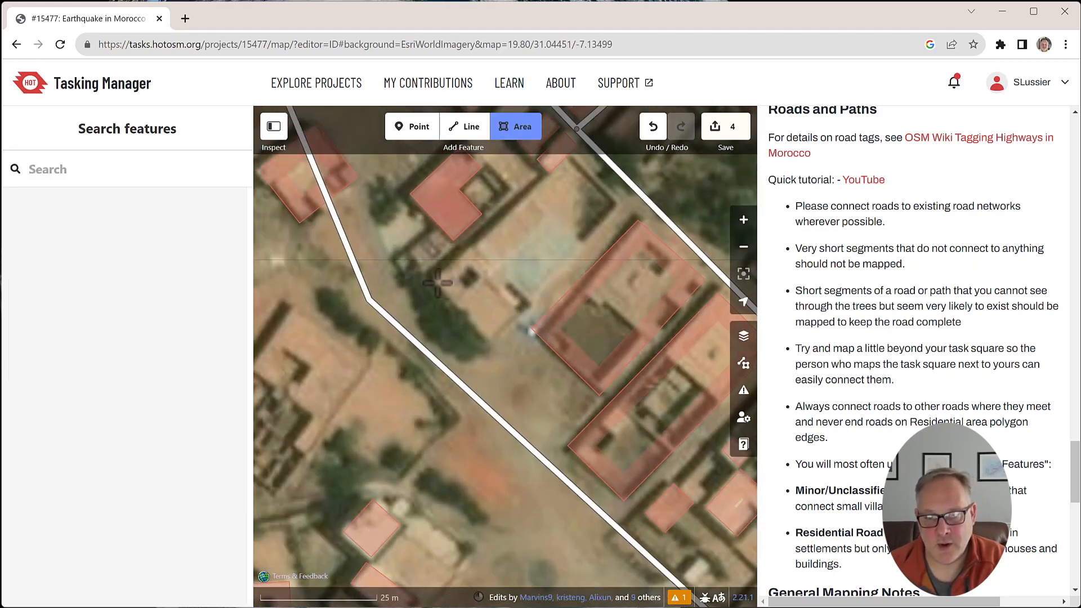
pyautogui.click(436, 281)
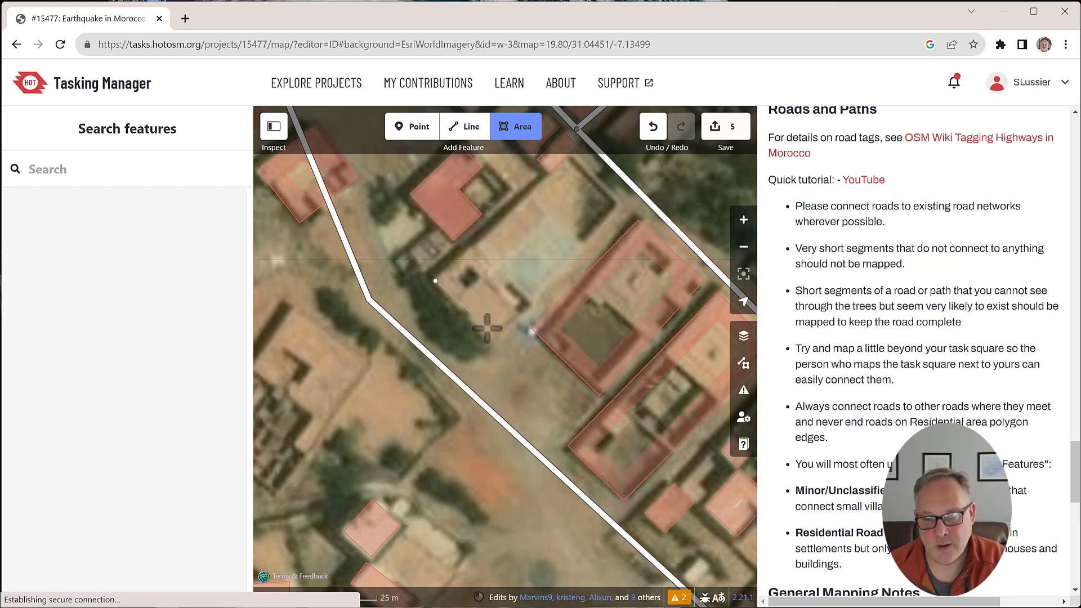
pyautogui.click(520, 309)
pyautogui.doubleClick(469, 249)
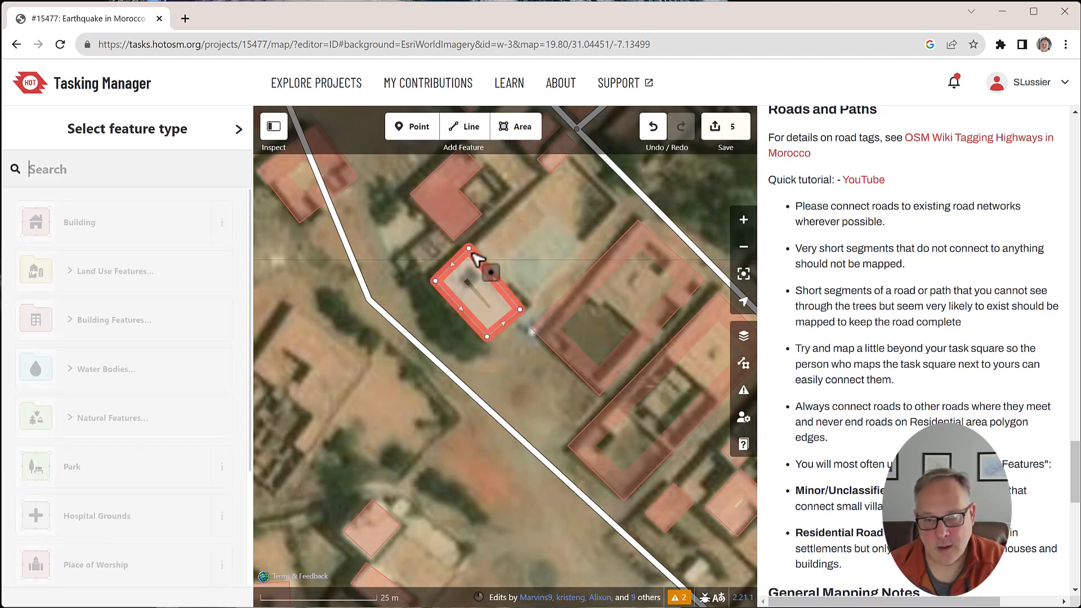
# Step: Square the corners of the roof area traced near the road bend and set its feature type to Building
pyautogui.rightClick(484, 269)
pyautogui.click(509, 331)
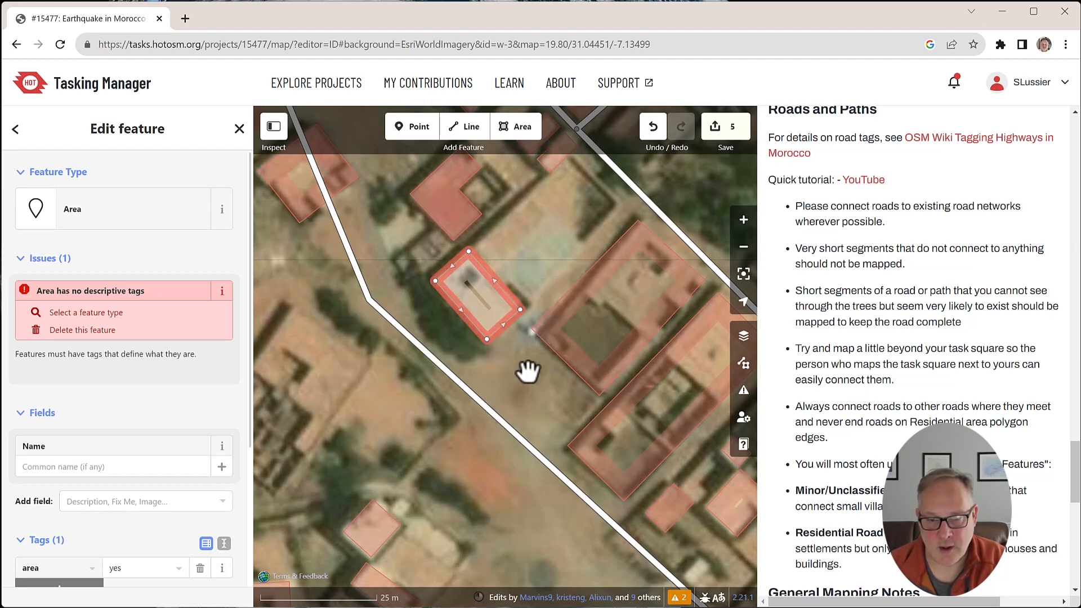
pyautogui.click(105, 313)
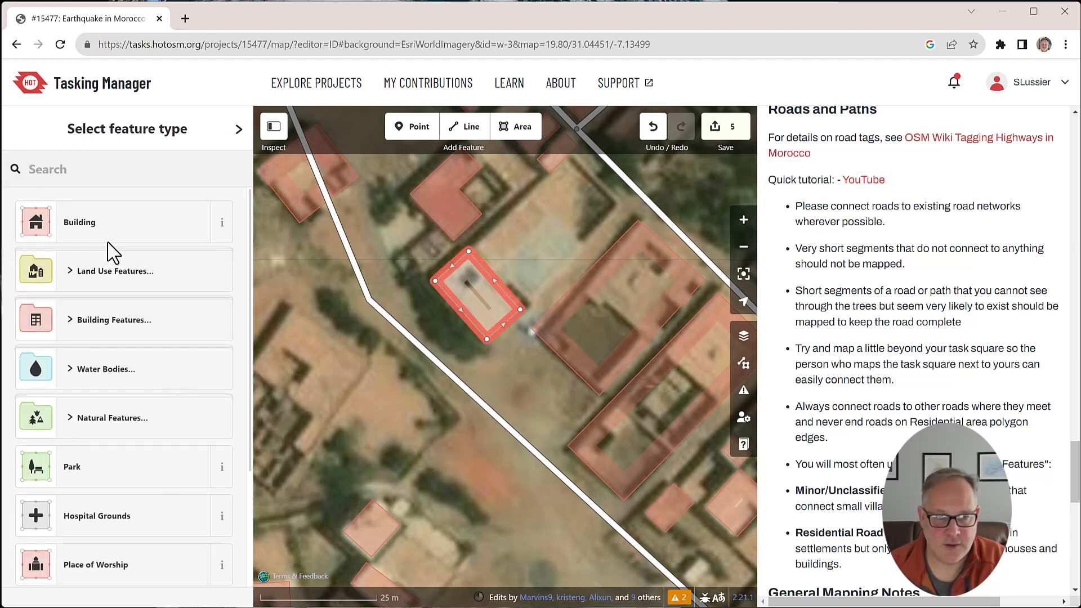
pyautogui.click(105, 225)
# Step: Check the village centre around the Superette shops and the land north of the main road for missing building outlines
pyautogui.scroll(-5, 367, 313)
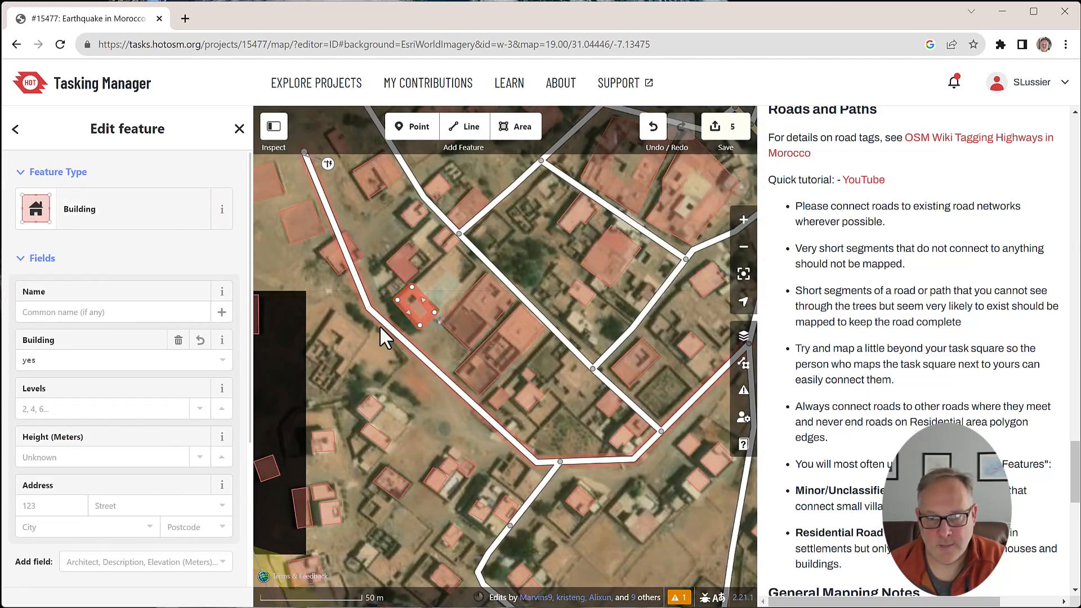
pyautogui.scroll(-3, 517, 345)
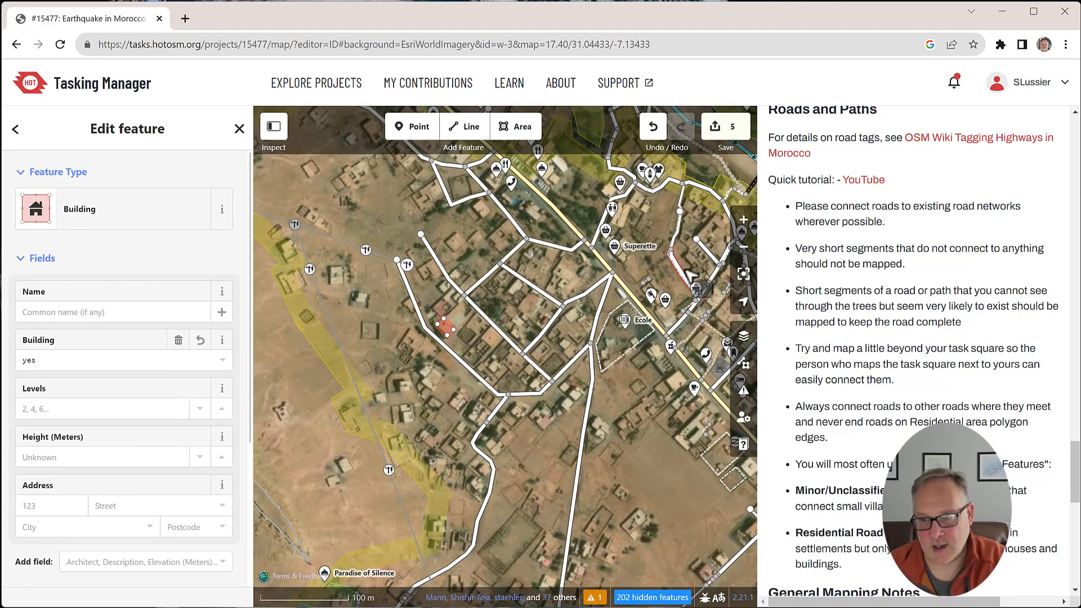
pyautogui.scroll(6, 597, 346)
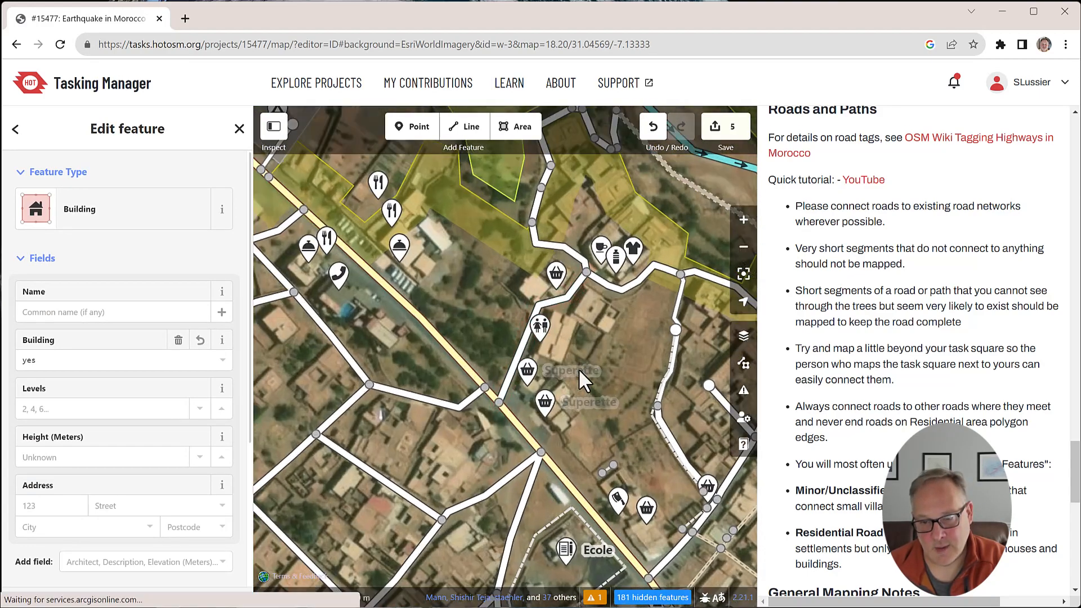
pyautogui.scroll(2, 587, 383)
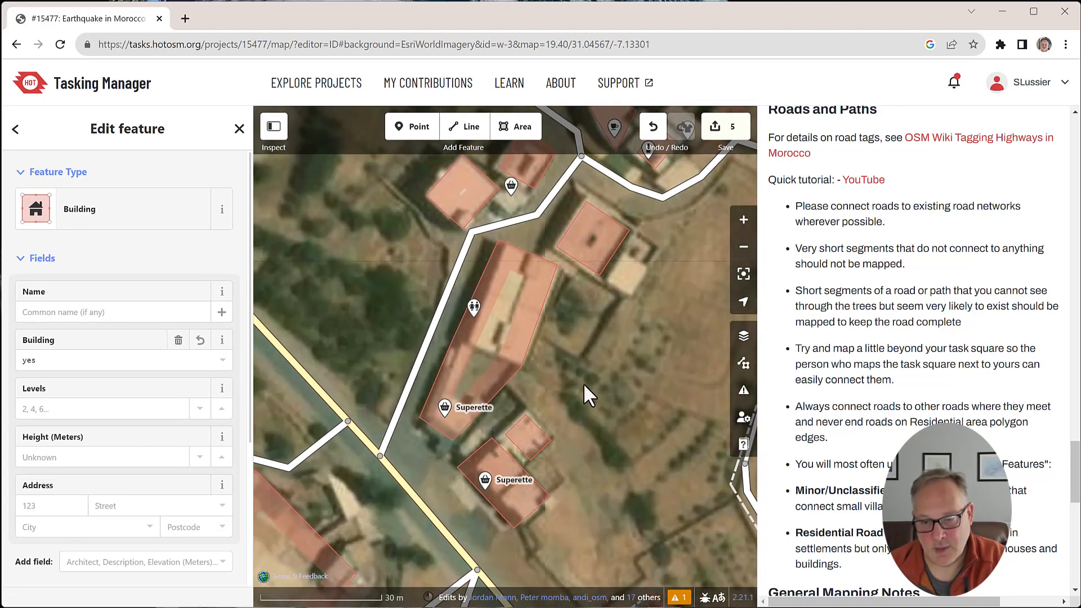
pyautogui.scroll(-3, 593, 390)
pyautogui.moveTo(403, 259); pyautogui.dragTo(510, 386)
pyautogui.moveTo(531, 318); pyautogui.dragTo(576, 509)
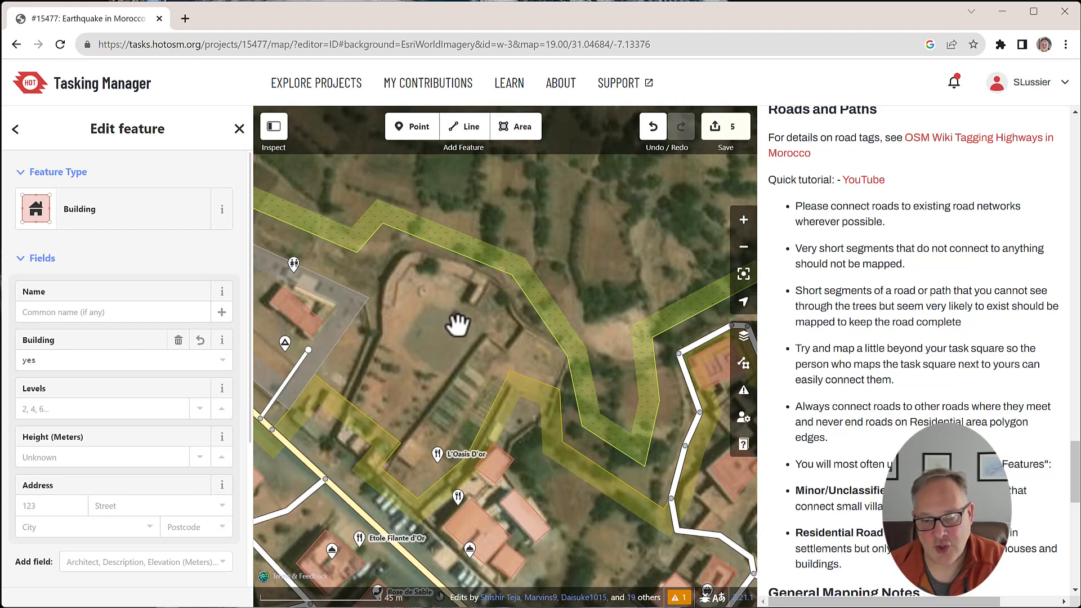
pyautogui.scroll(-5, 446, 430)
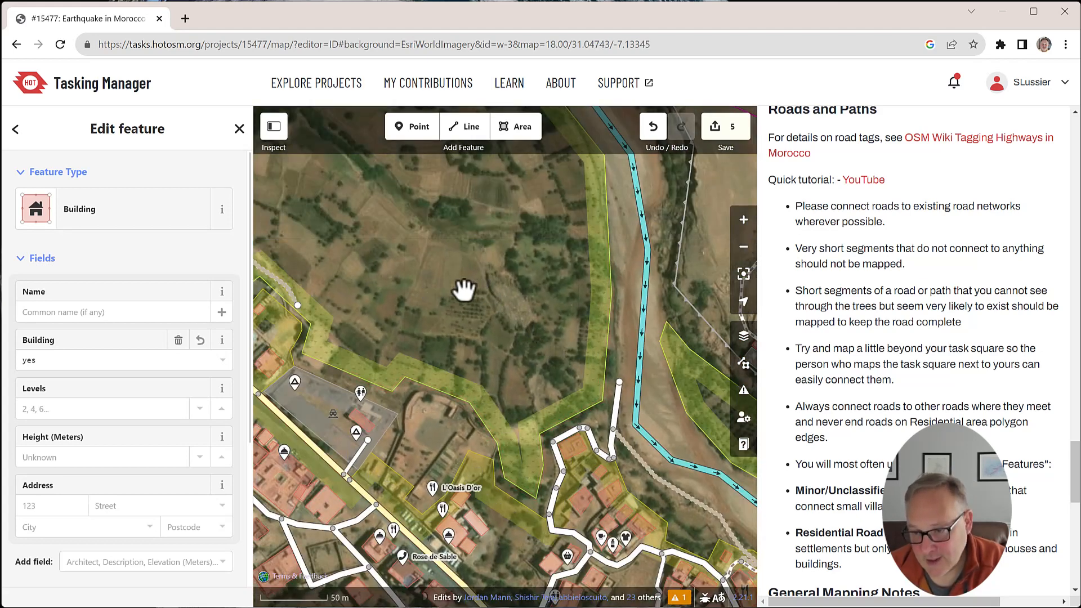
# Step: Inspect both banks of Oued El Maleh and the neighbourhood around Auberge Bilal for unmapped buildings
pyautogui.moveTo(464, 290); pyautogui.dragTo(353, 287)
pyautogui.moveTo(515, 370); pyautogui.dragTo(308, 198)
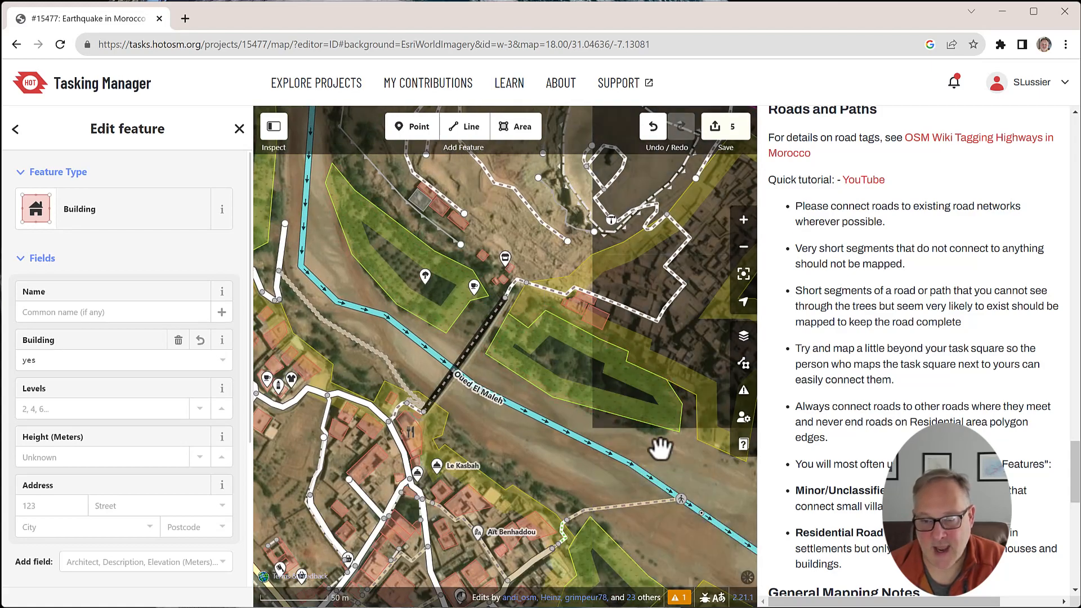
pyautogui.moveTo(663, 447); pyautogui.dragTo(551, 441)
pyautogui.moveTo(672, 488); pyautogui.dragTo(592, 288)
pyautogui.moveTo(638, 478); pyautogui.dragTo(648, 286)
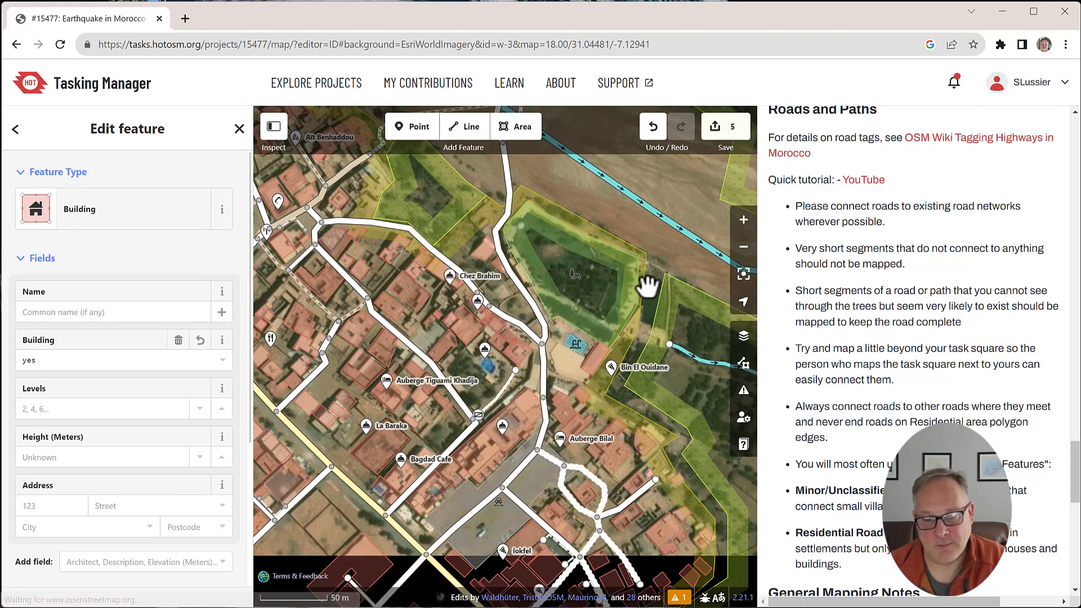
pyautogui.moveTo(527, 568); pyautogui.dragTo(501, 371)
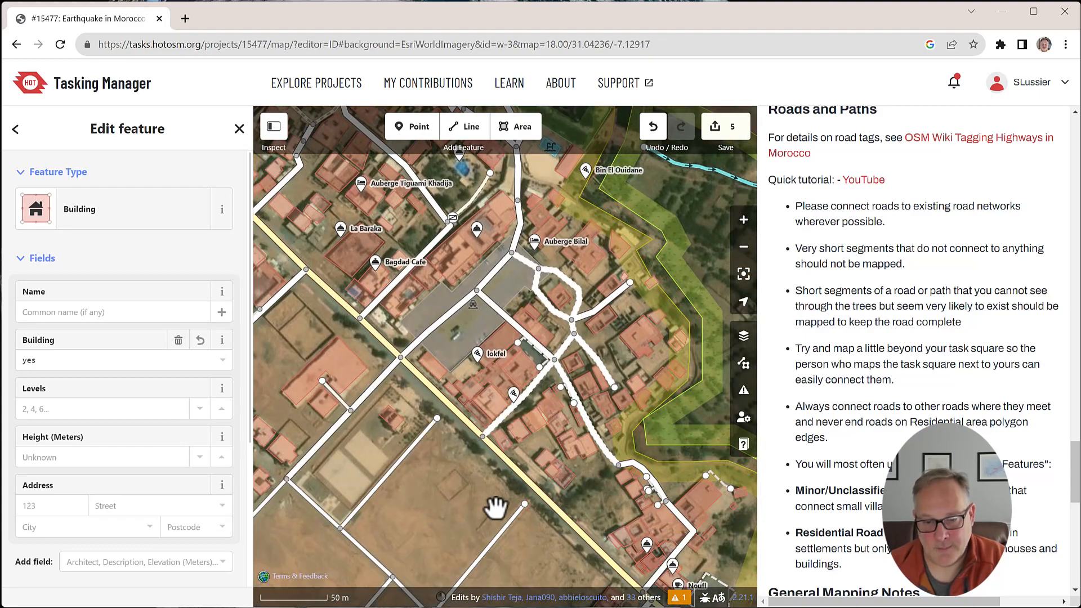
# Step: Examine the walled plots south of the main road and the buildings at the village's south-eastern edge for missing outlines
pyautogui.moveTo(496, 507); pyautogui.dragTo(569, 374)
pyautogui.scroll(3, 569, 374)
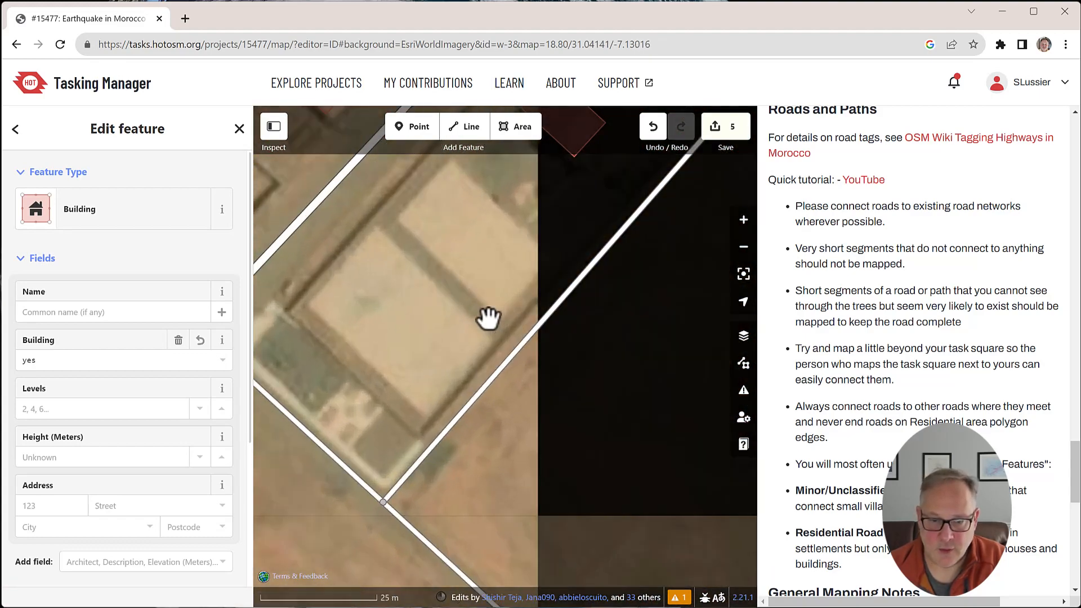
pyautogui.scroll(-3, 488, 318)
pyautogui.moveTo(459, 366); pyautogui.dragTo(513, 302)
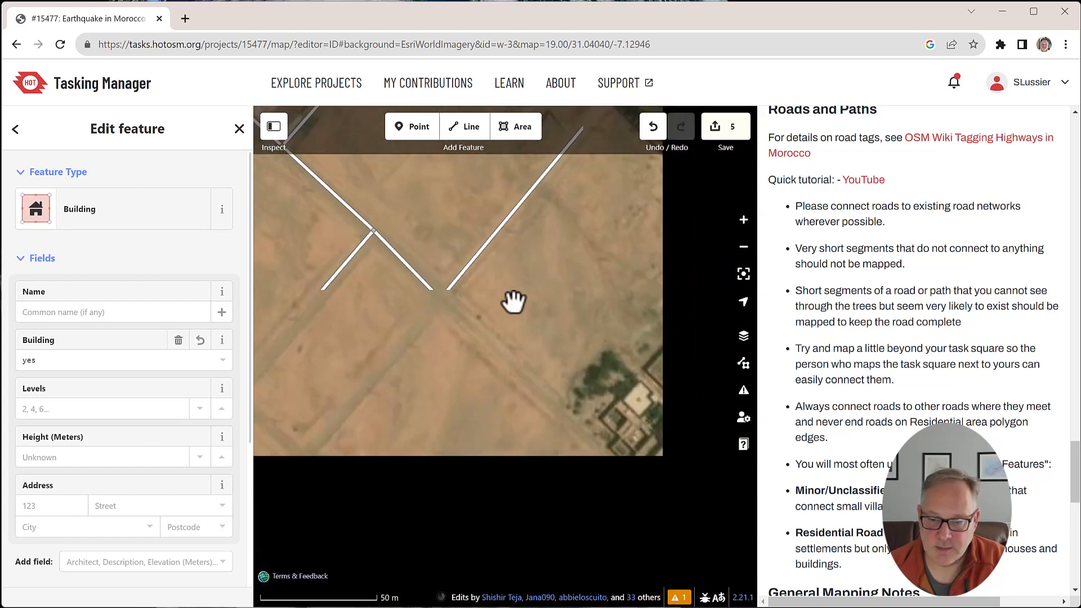
pyautogui.scroll(3, 617, 400)
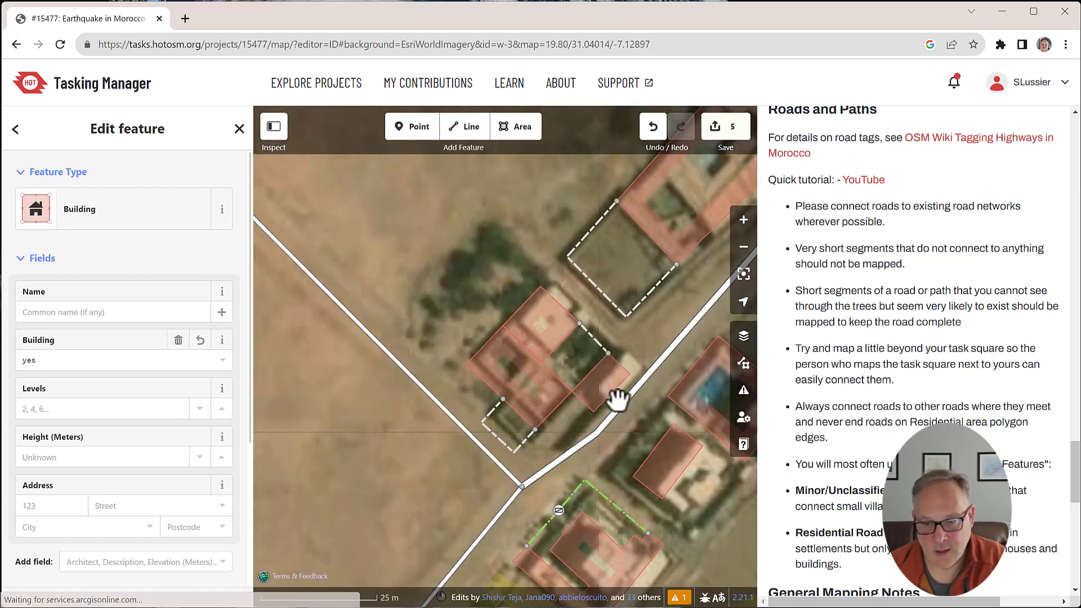
pyautogui.moveTo(415, 273); pyautogui.dragTo(375, 121)
pyautogui.scroll(-3, 526, 393)
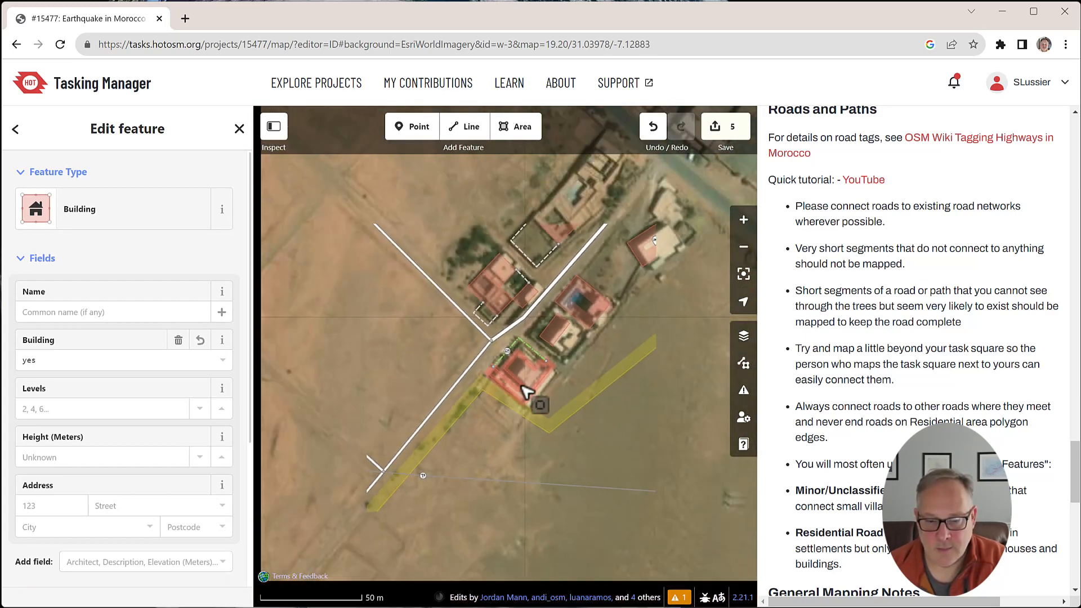
# Step: Inspect the land around Omar Souvenir Shop and the terrain south-east along RP1506 for unmapped buildings
pyautogui.scroll(-5, 527, 393)
pyautogui.moveTo(661, 309); pyautogui.dragTo(518, 459)
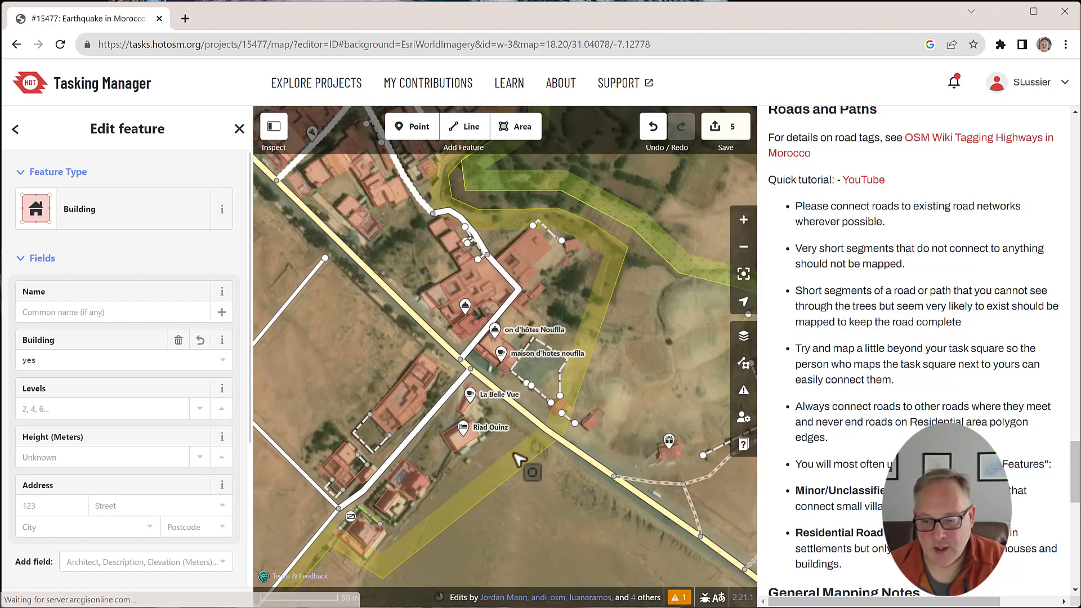
pyautogui.moveTo(632, 379); pyautogui.dragTo(309, 316)
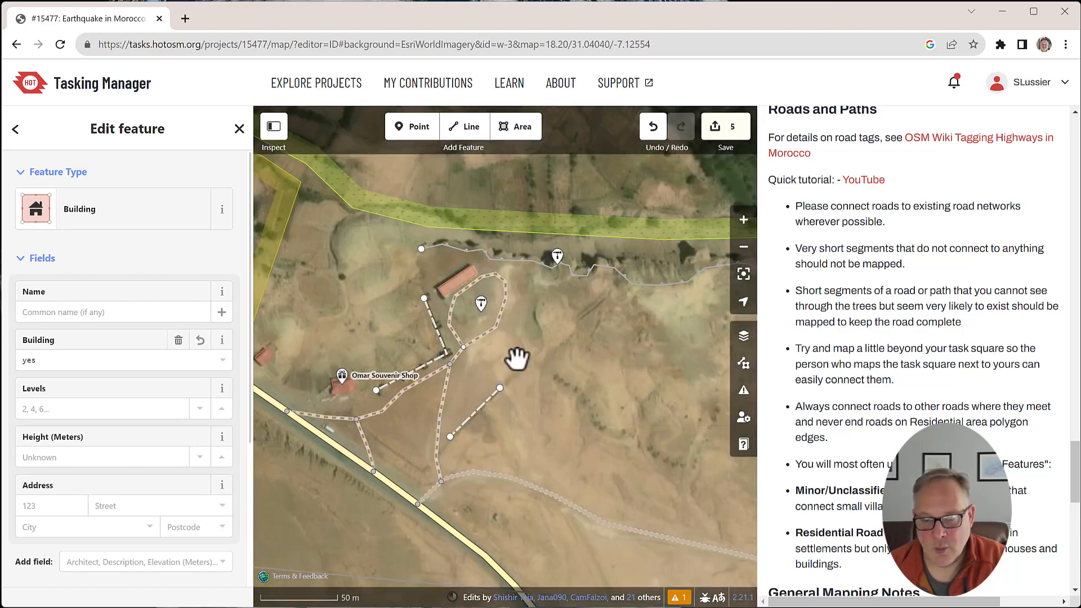
pyautogui.scroll(-4, 449, 338)
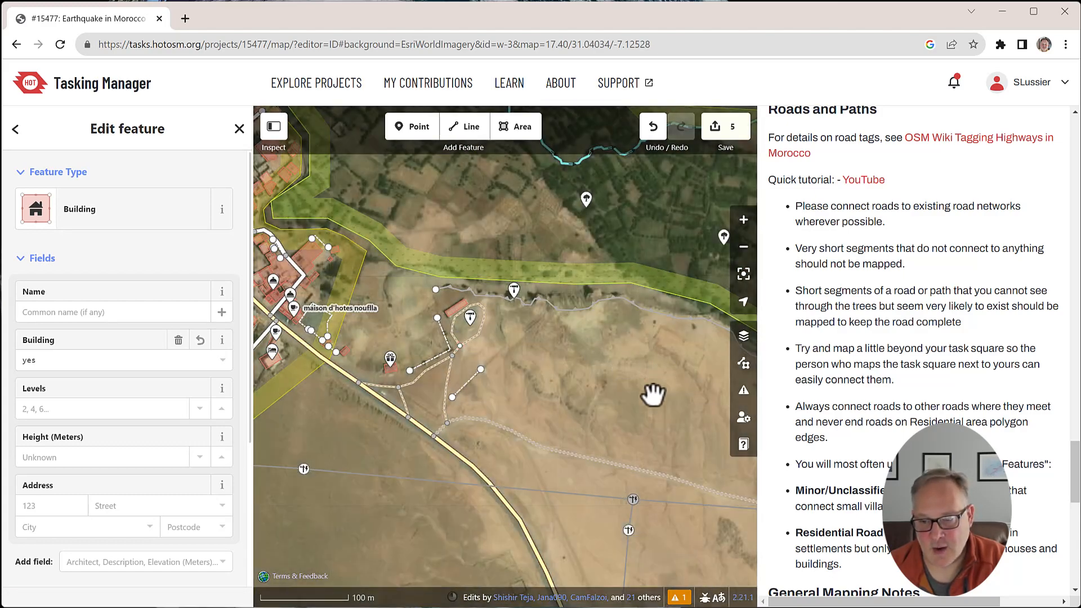
pyautogui.scroll(-7, 496, 406)
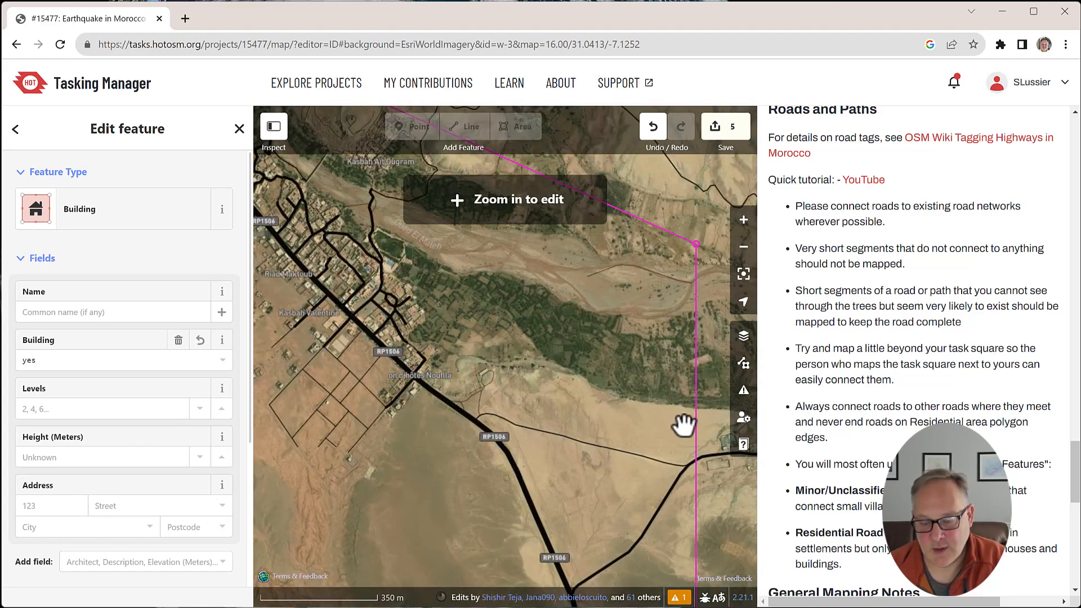
pyautogui.scroll(8, 682, 374)
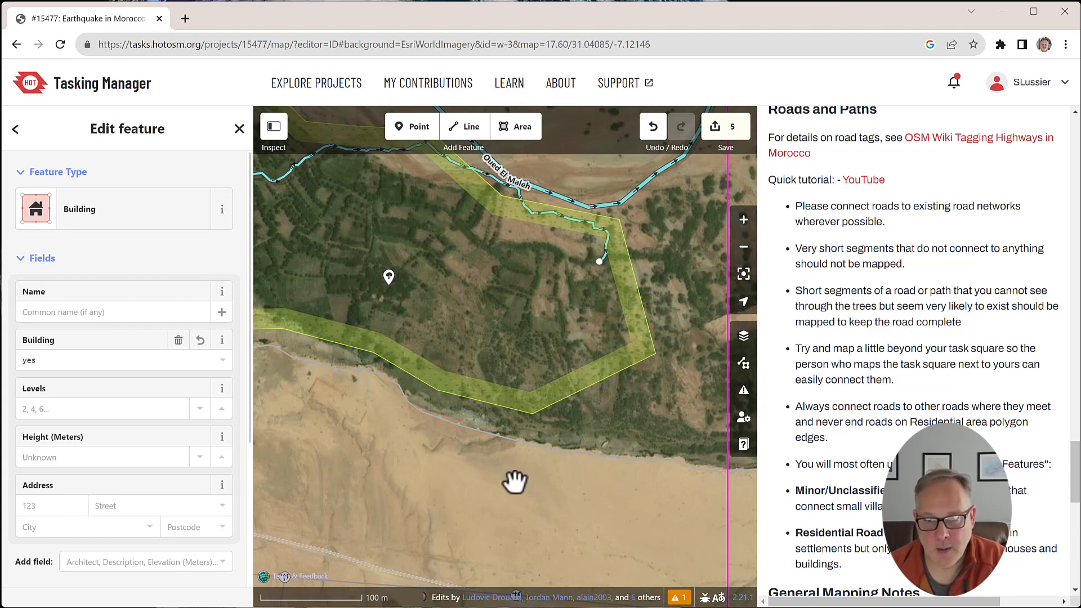
pyautogui.moveTo(515, 482); pyautogui.dragTo(540, 152)
pyautogui.moveTo(511, 454); pyautogui.dragTo(550, 224)
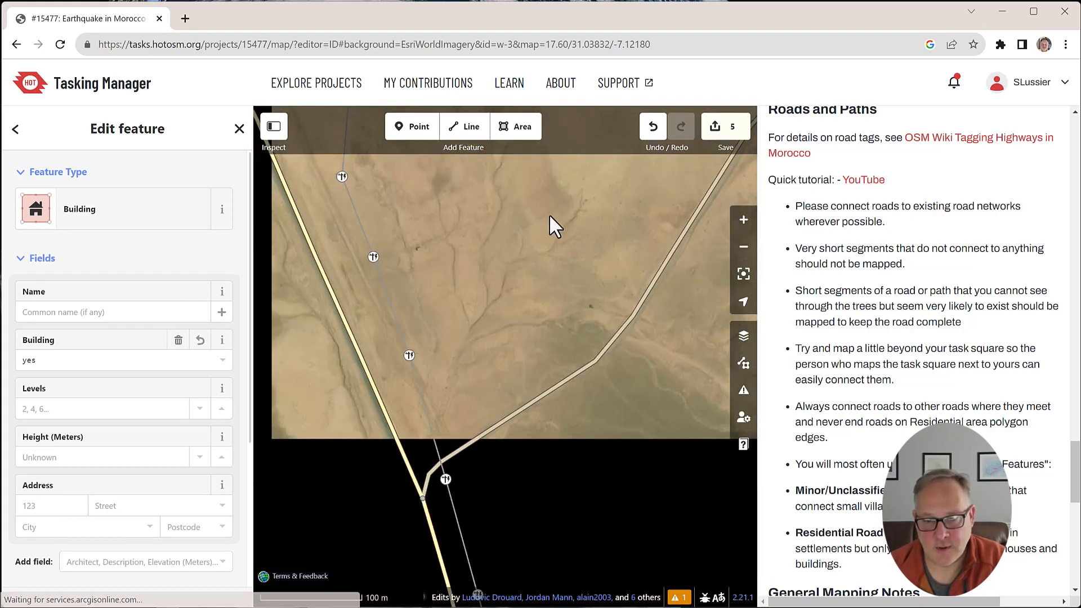
pyautogui.scroll(-3, 533, 333)
pyautogui.moveTo(555, 374); pyautogui.dragTo(573, 174)
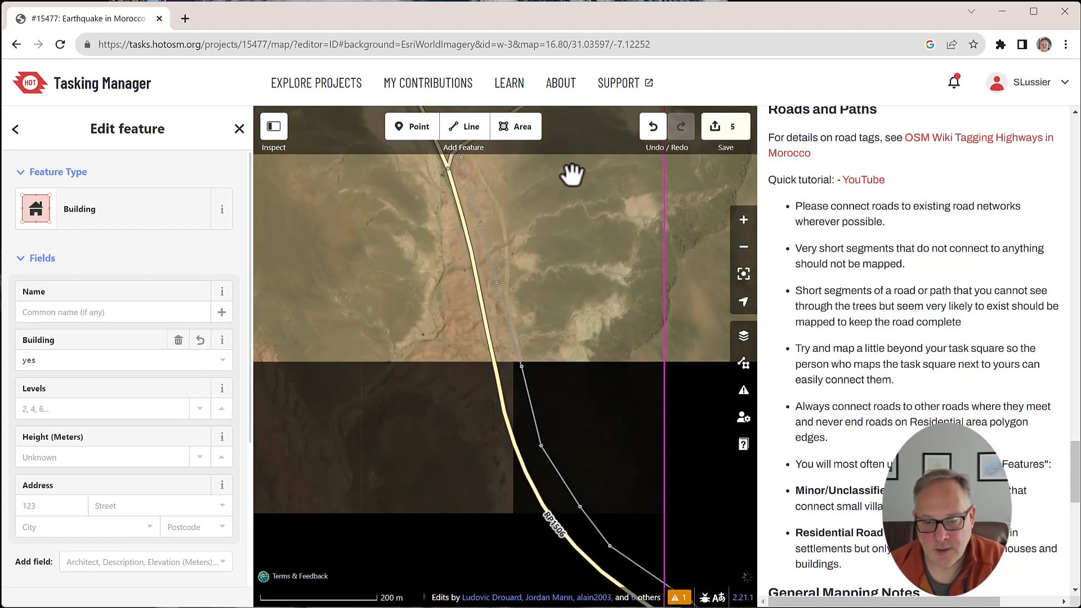
pyautogui.scroll(-2, 558, 324)
pyautogui.moveTo(558, 323); pyautogui.dragTo(572, 193)
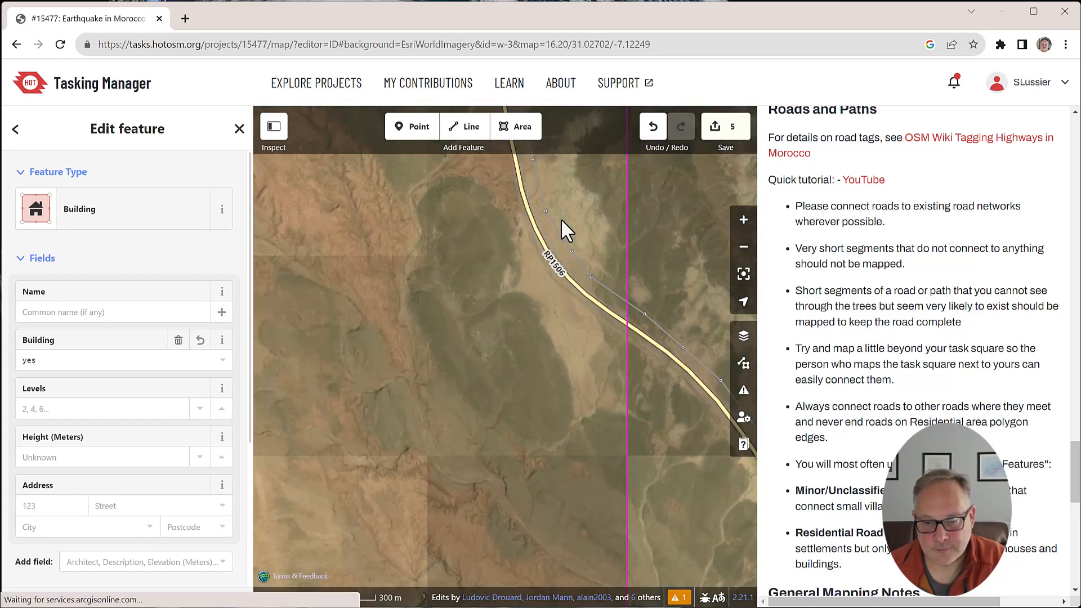
# Step: Check the open desert along the task's southern boundary and west of the village for unmapped buildings
pyautogui.moveTo(540, 417); pyautogui.dragTo(525, 194)
pyautogui.moveTo(412, 377); pyautogui.dragTo(595, 257)
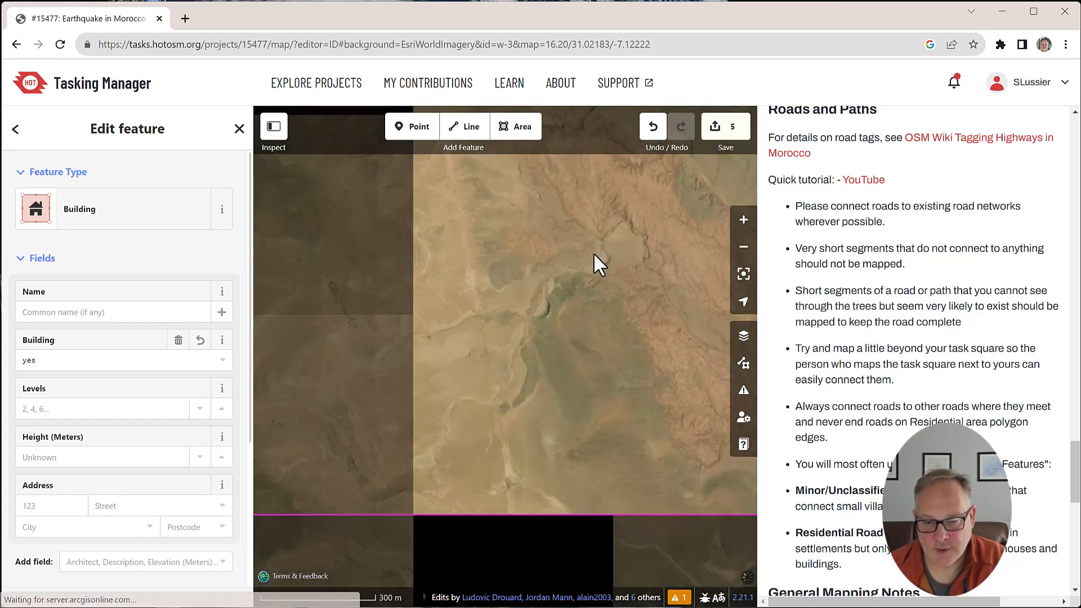
pyautogui.moveTo(420, 238); pyautogui.dragTo(531, 331)
pyautogui.moveTo(466, 244); pyautogui.dragTo(596, 444)
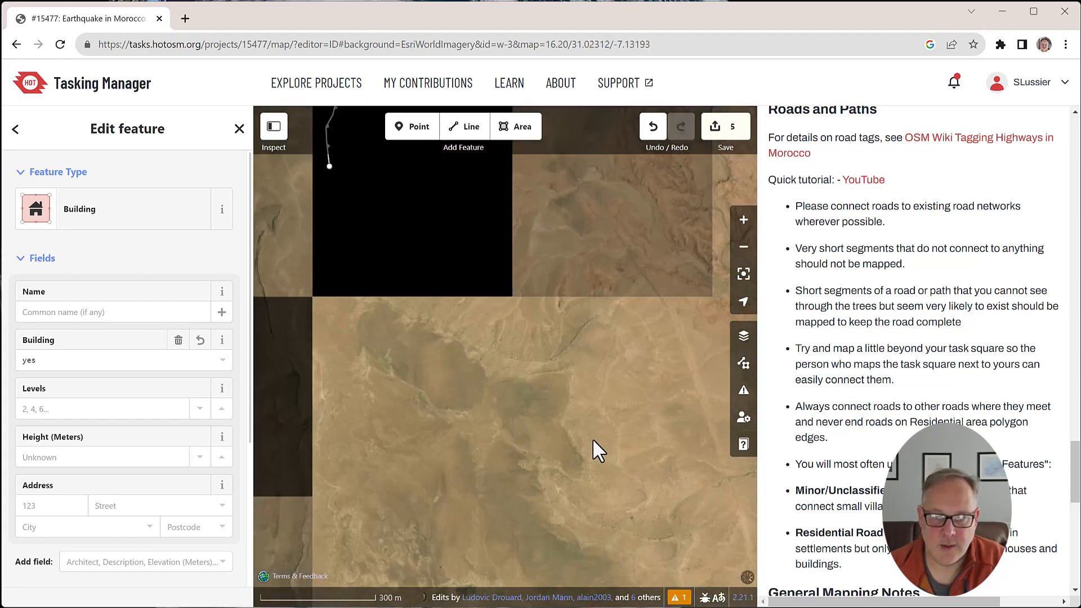
pyautogui.moveTo(516, 292); pyautogui.dragTo(609, 450)
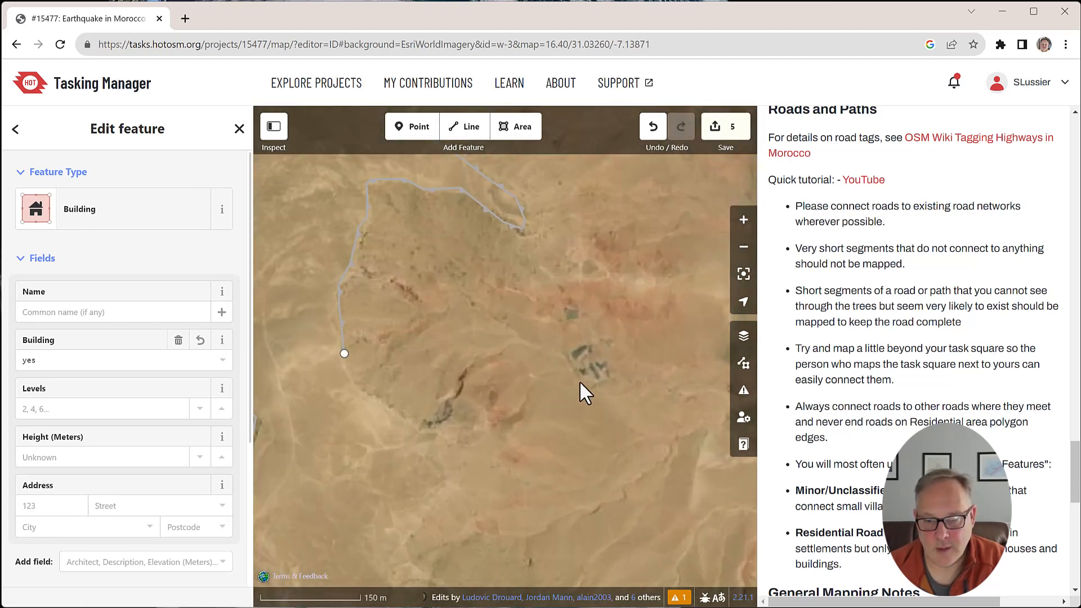
pyautogui.scroll(2, 579, 381)
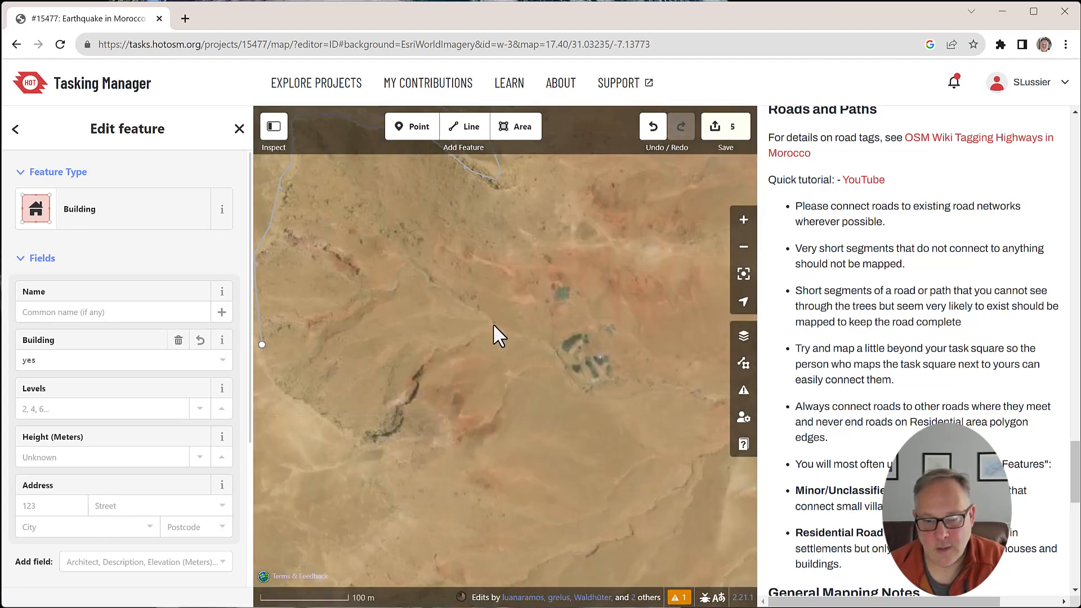
pyautogui.moveTo(492, 323); pyautogui.dragTo(591, 597)
pyautogui.moveTo(509, 314); pyautogui.dragTo(519, 603)
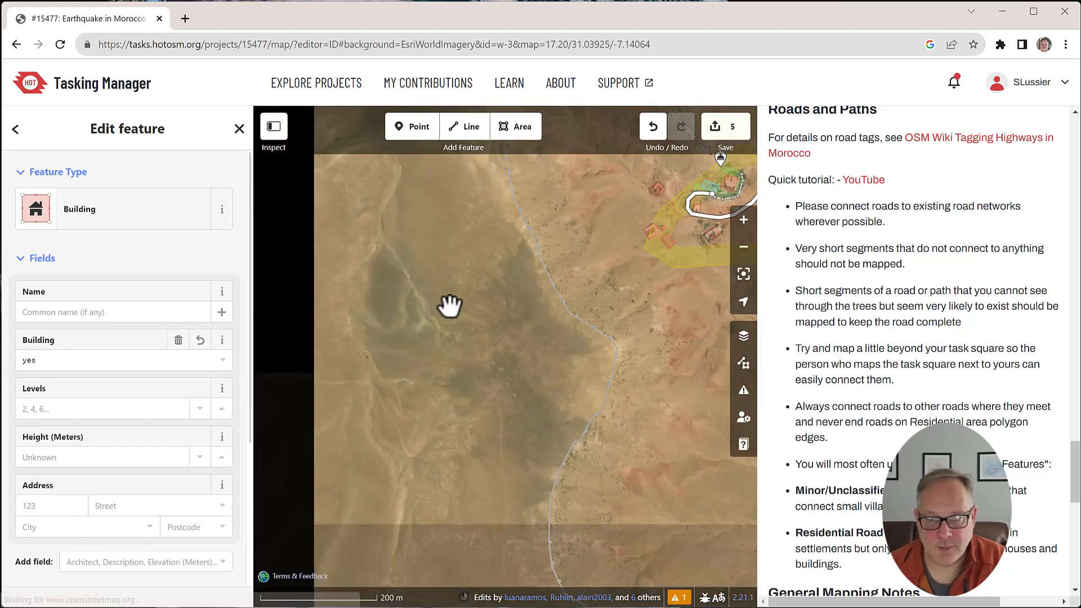
pyautogui.moveTo(447, 306); pyautogui.dragTo(372, 420)
# Step: Return to the start of the task instructions and check from Paradise of Silence northward along the main road for unmapped buildings
pyautogui.scroll(-3, 415, 437)
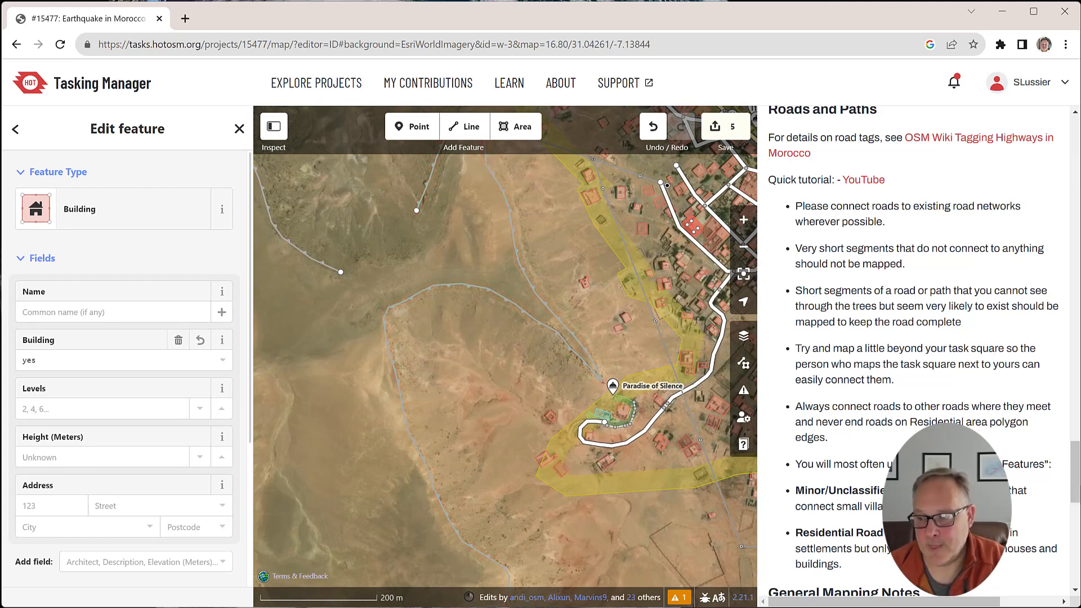
pyautogui.moveTo(1075, 490); pyautogui.dragTo(1078, 151)
pyautogui.moveTo(599, 246); pyautogui.dragTo(581, 455)
pyautogui.moveTo(518, 259); pyautogui.dragTo(451, 360)
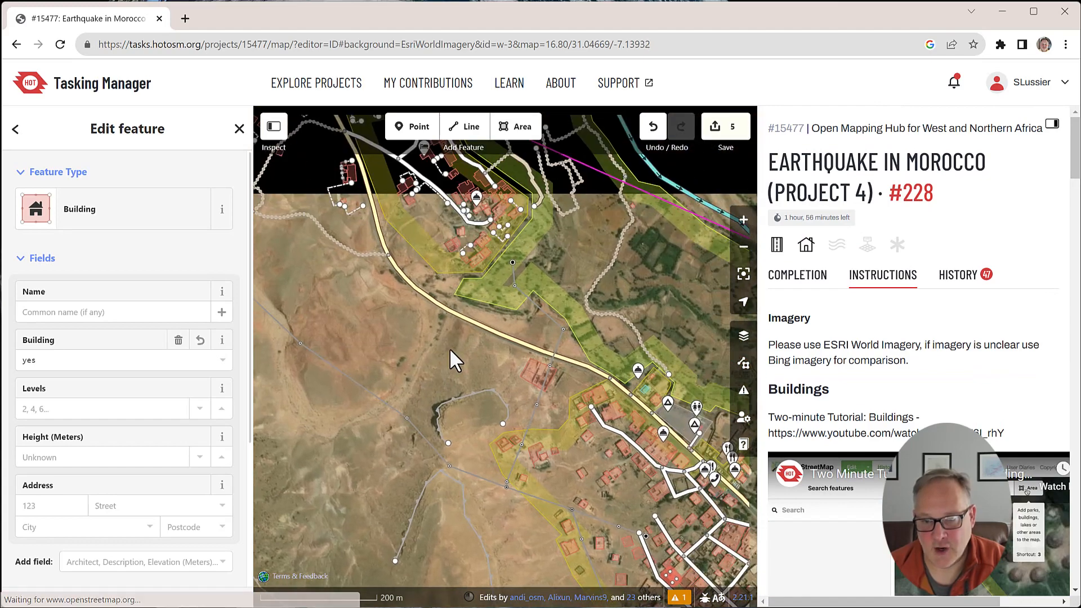
pyautogui.moveTo(342, 292); pyautogui.dragTo(425, 490)
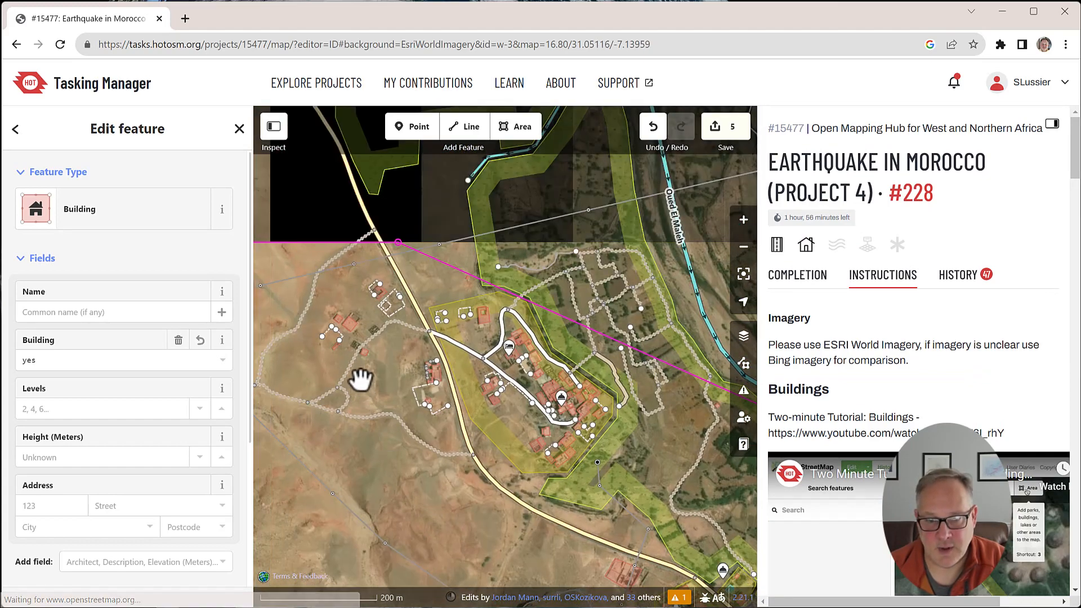
pyautogui.moveTo(357, 379); pyautogui.dragTo(415, 511)
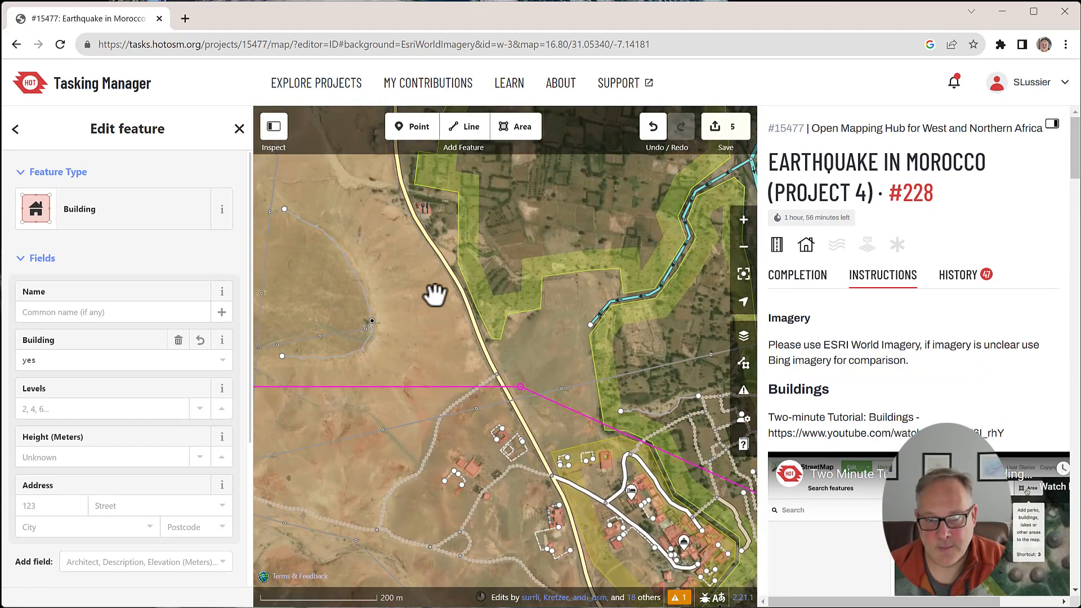
pyautogui.moveTo(410, 282); pyautogui.dragTo(498, 415)
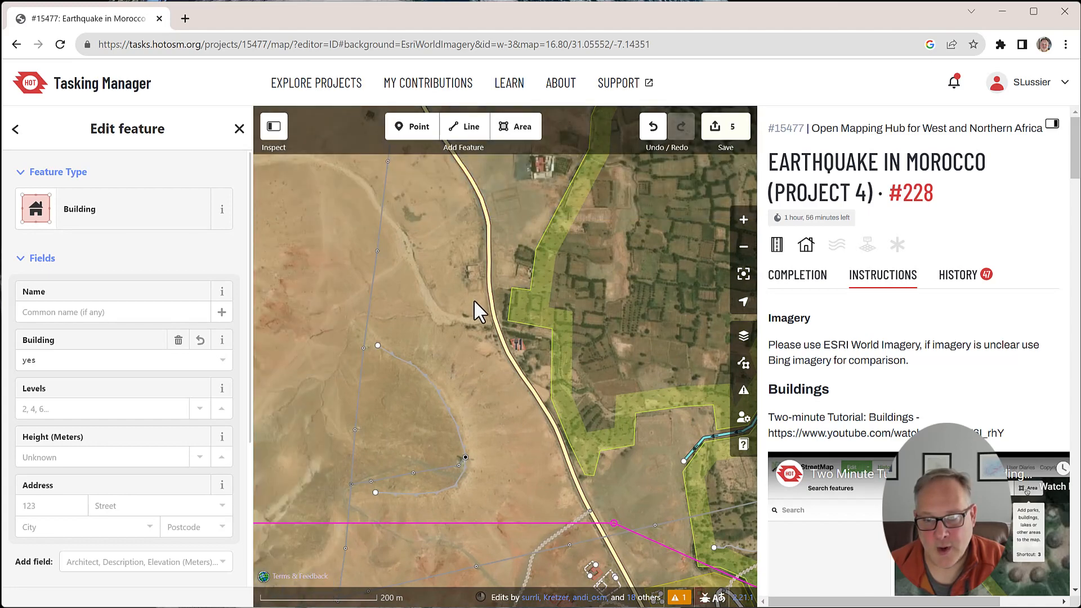
# Step: Examine the isolated walled buildings on both sides of the main road north of the task boundary for missing outlines
pyautogui.scroll(5, 472, 290)
pyautogui.scroll(10, 466, 259)
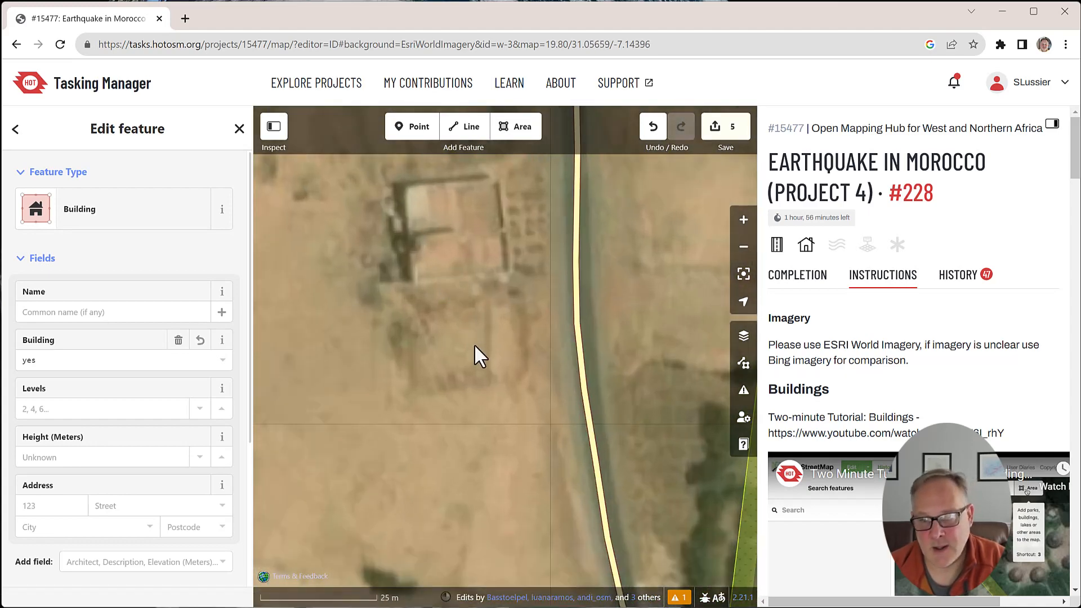
pyautogui.scroll(-10, 422, 402)
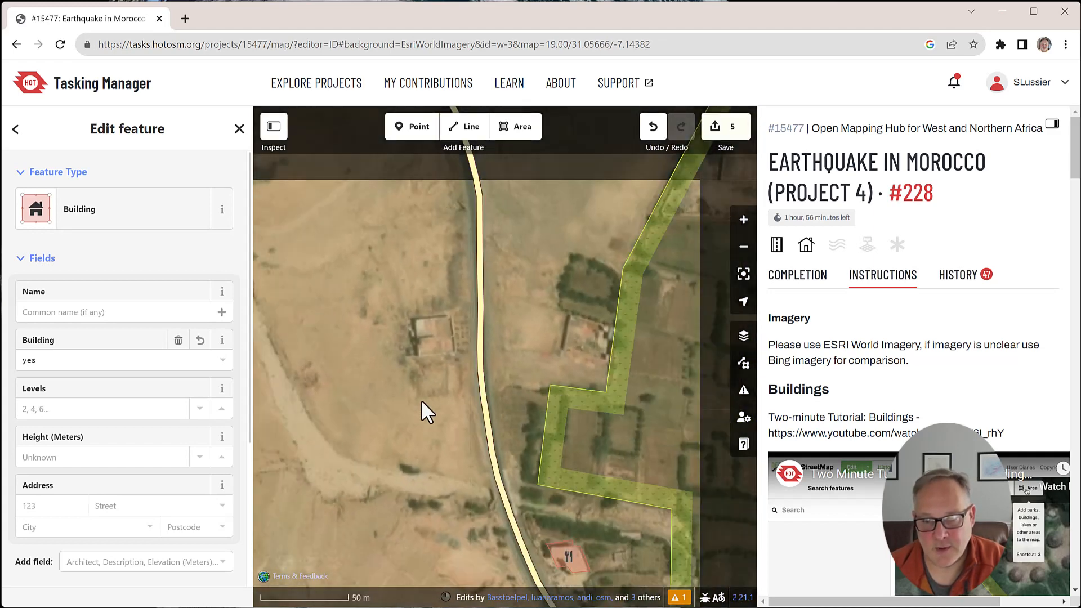
pyautogui.moveTo(495, 261); pyautogui.dragTo(451, 362)
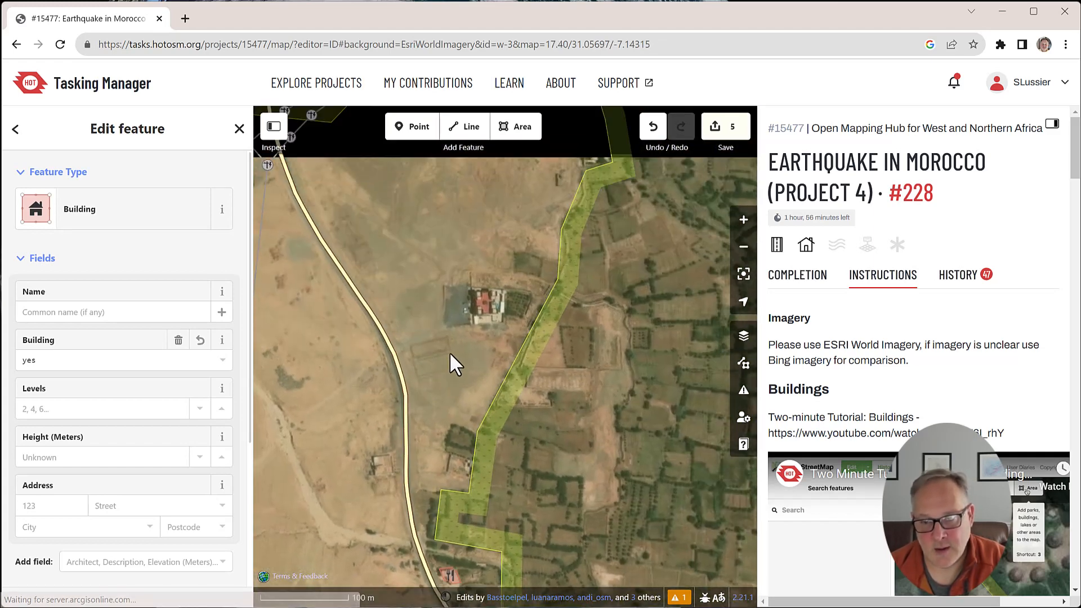
pyautogui.scroll(5, 495, 315)
pyautogui.scroll(6, 490, 309)
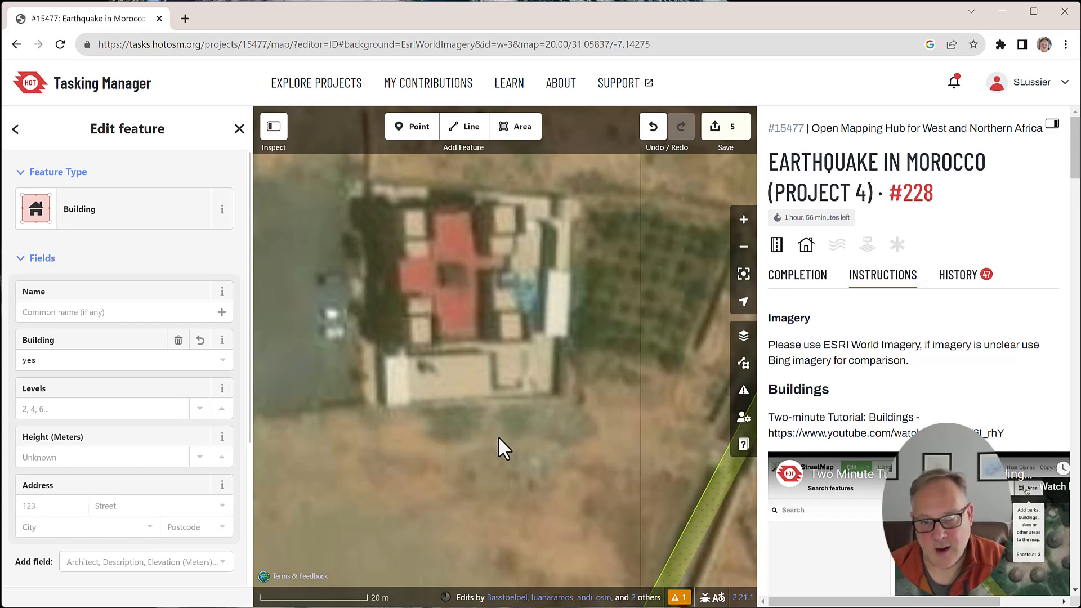
pyautogui.scroll(-6, 498, 436)
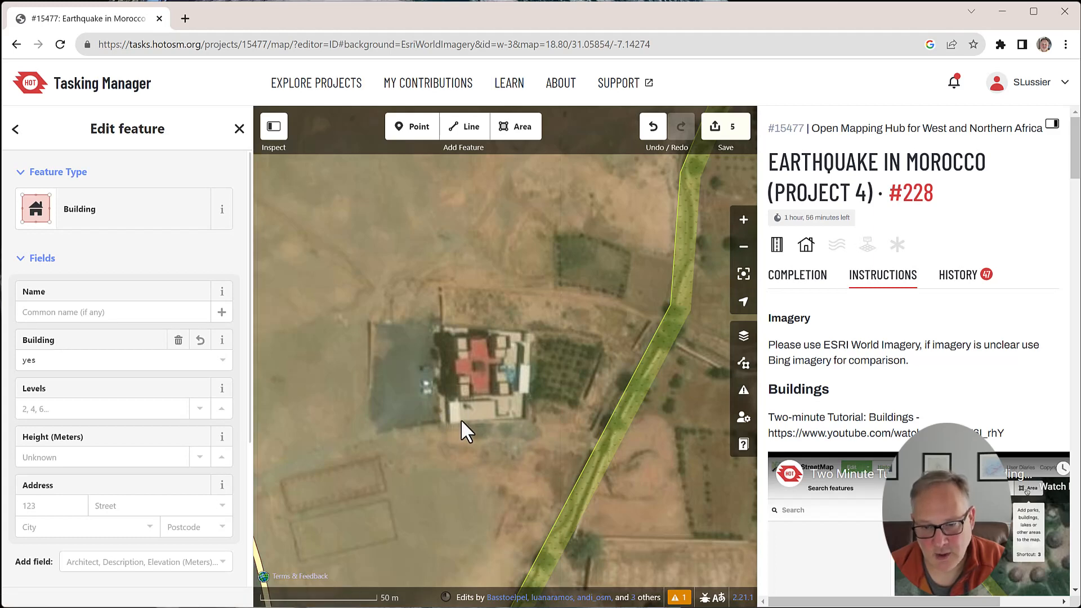
# Step: Trace a four-corner area around the walled red-roofed compound between the paved parking lot and the orchard
pyautogui.scroll(5, 461, 419)
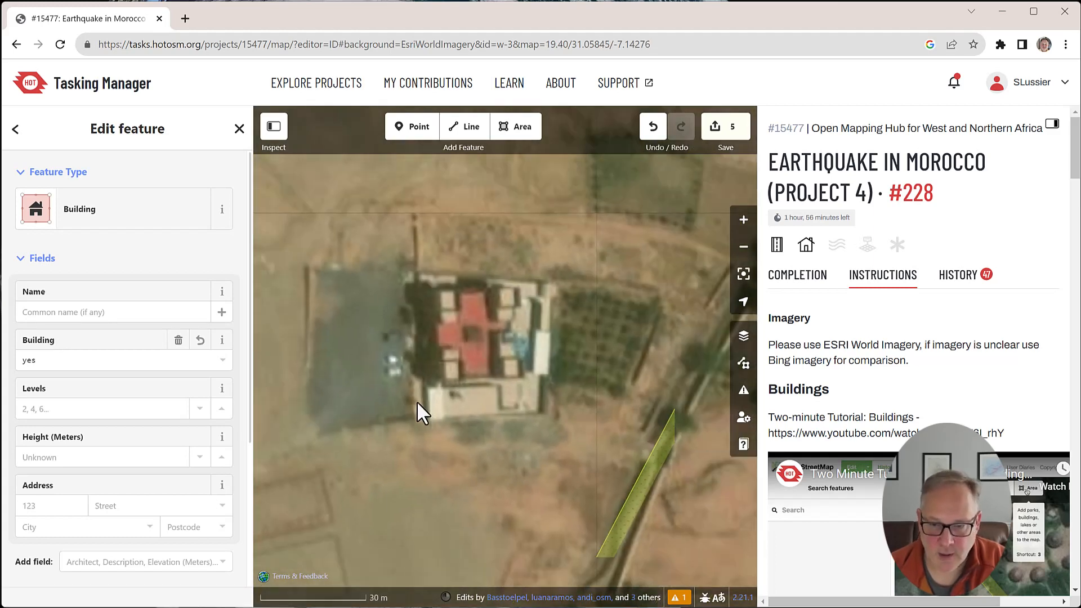
pyautogui.click(523, 140)
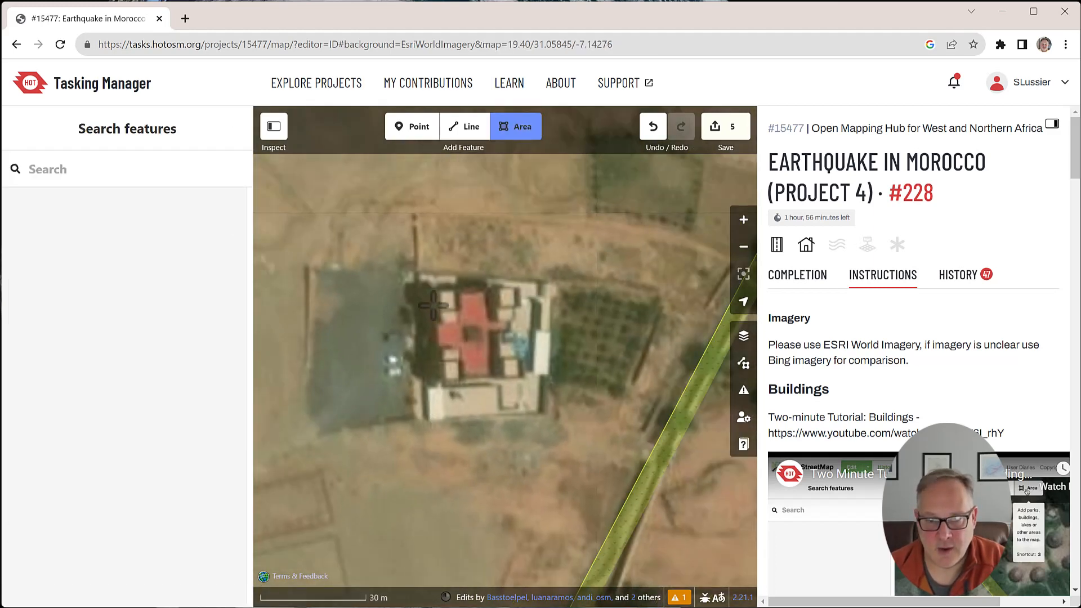
pyautogui.click(420, 282)
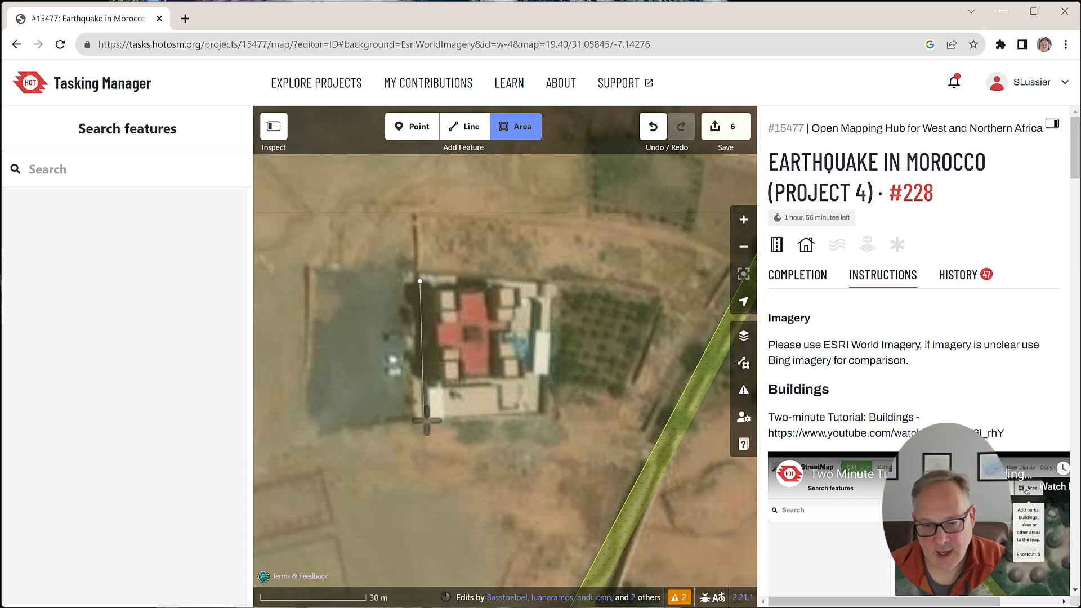
pyautogui.click(424, 420)
pyautogui.click(547, 417)
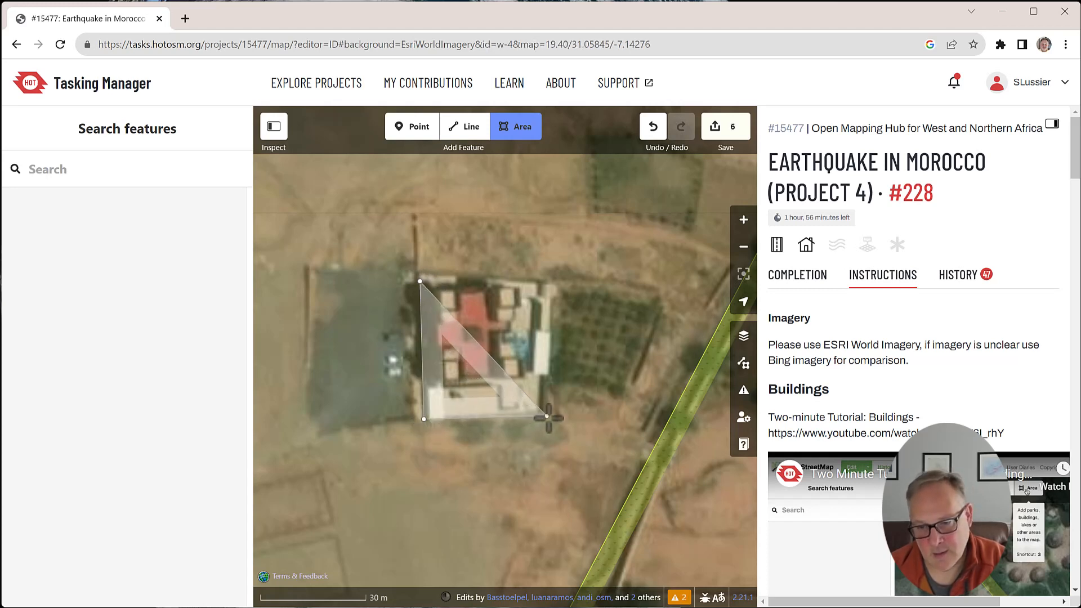
pyautogui.doubleClick(545, 284)
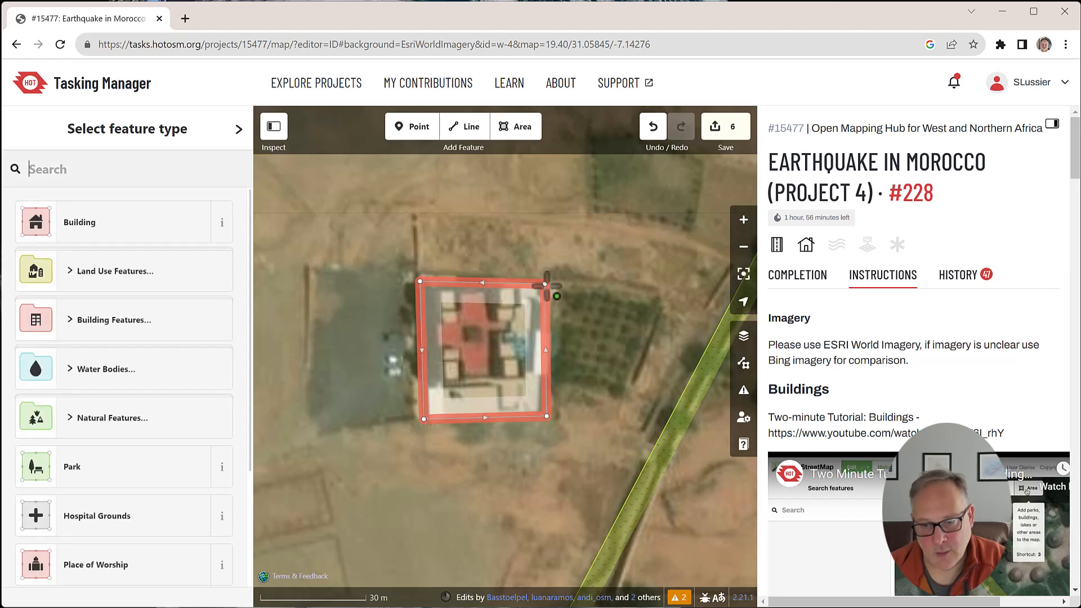
# Step: Square the corners of the area around the red-roofed compound and set its feature type to Building
pyautogui.rightClick(555, 324)
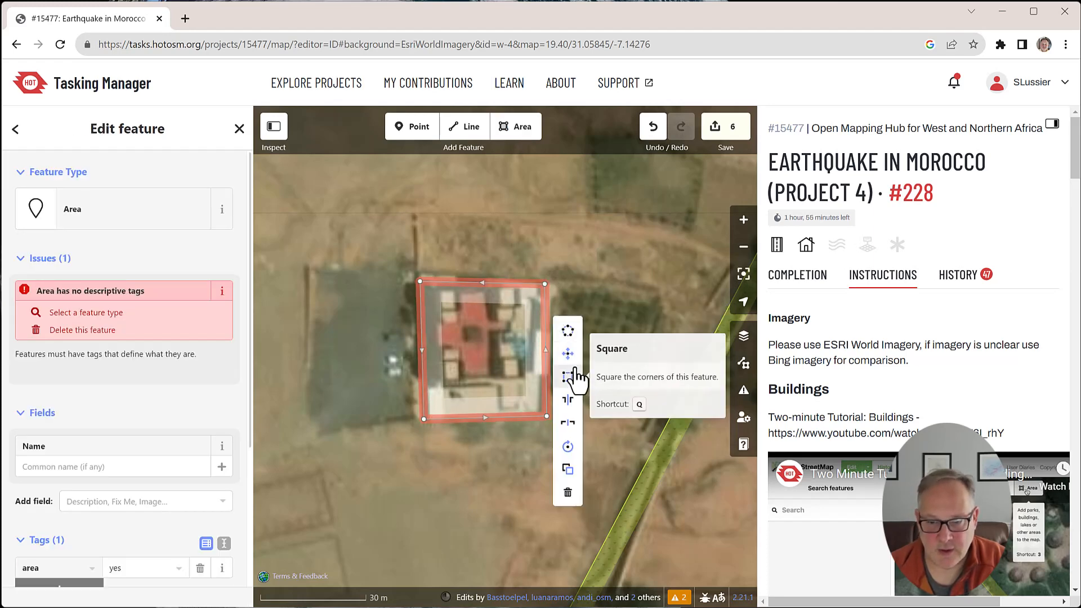
pyautogui.click(567, 372)
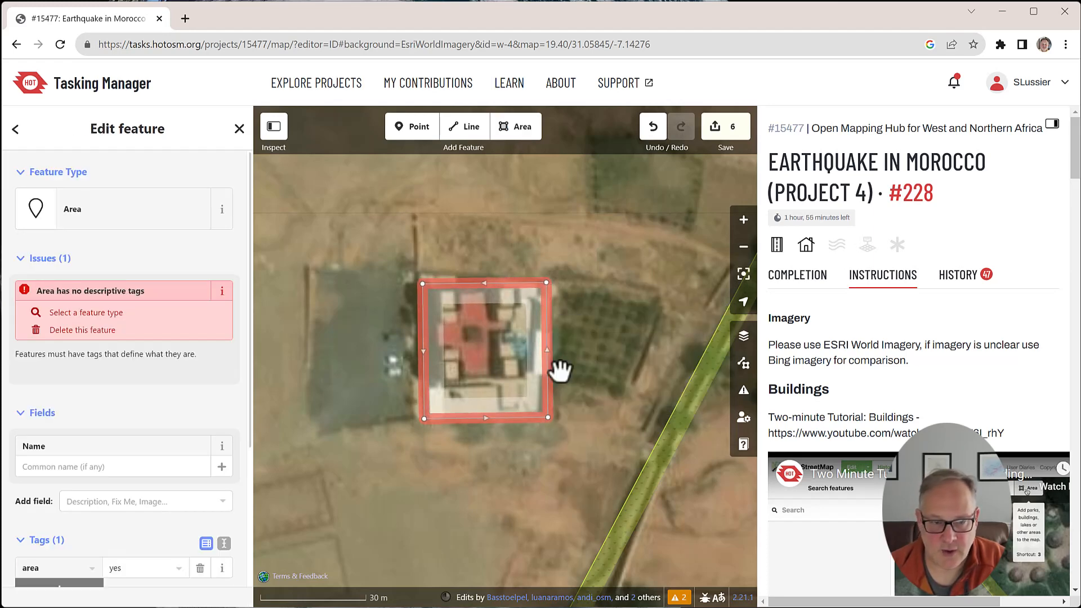
pyautogui.click(121, 313)
pyautogui.click(114, 239)
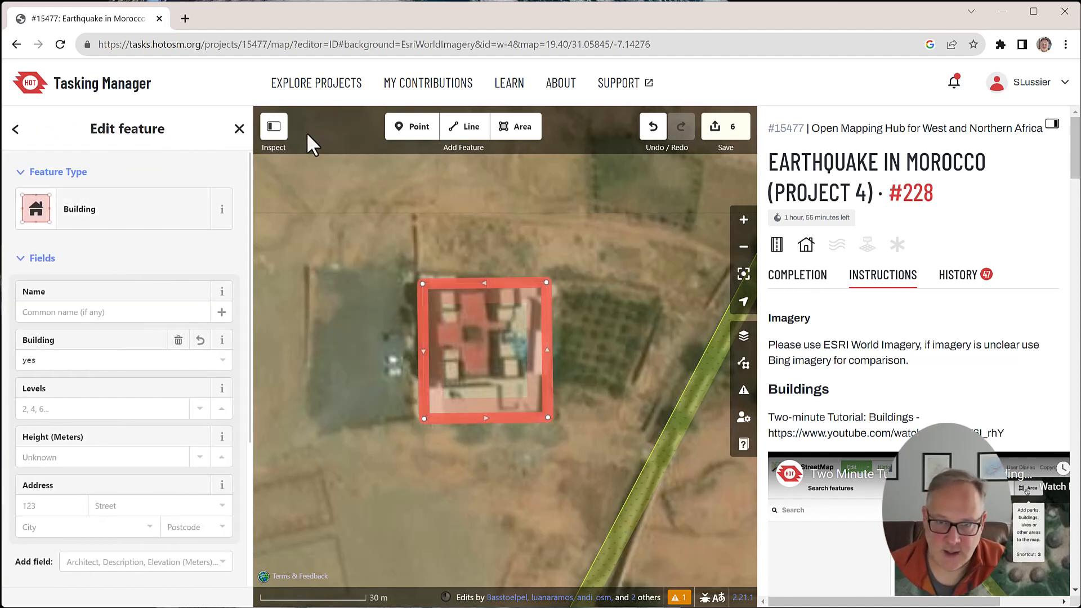
# Step: Open the OpenStreetMap upload form and review the changeset comment, hashtags, reported errors and list of changes
pyautogui.click(736, 132)
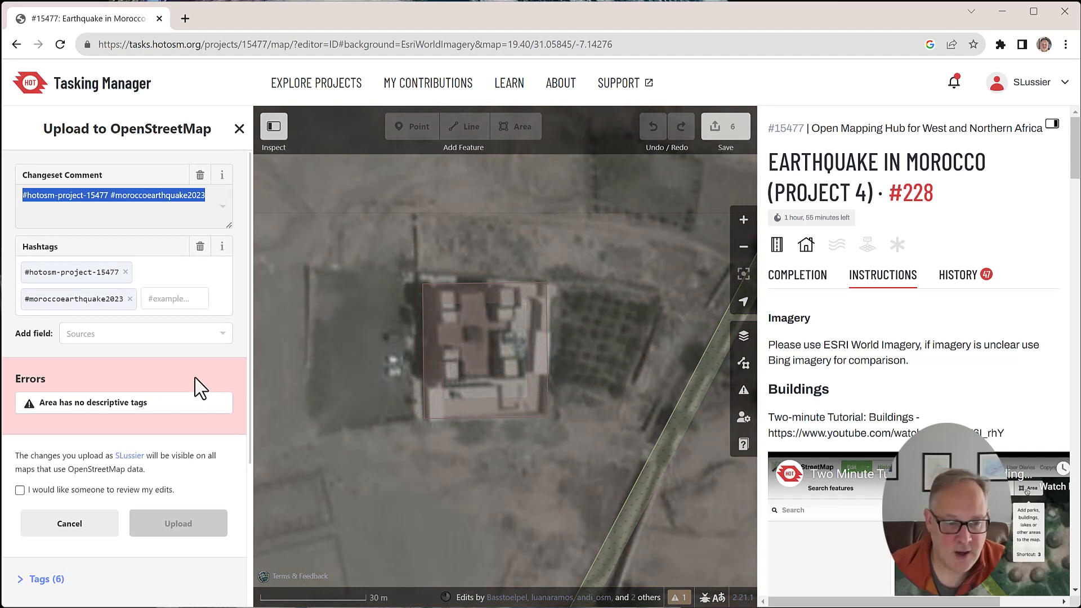
pyautogui.click(148, 399)
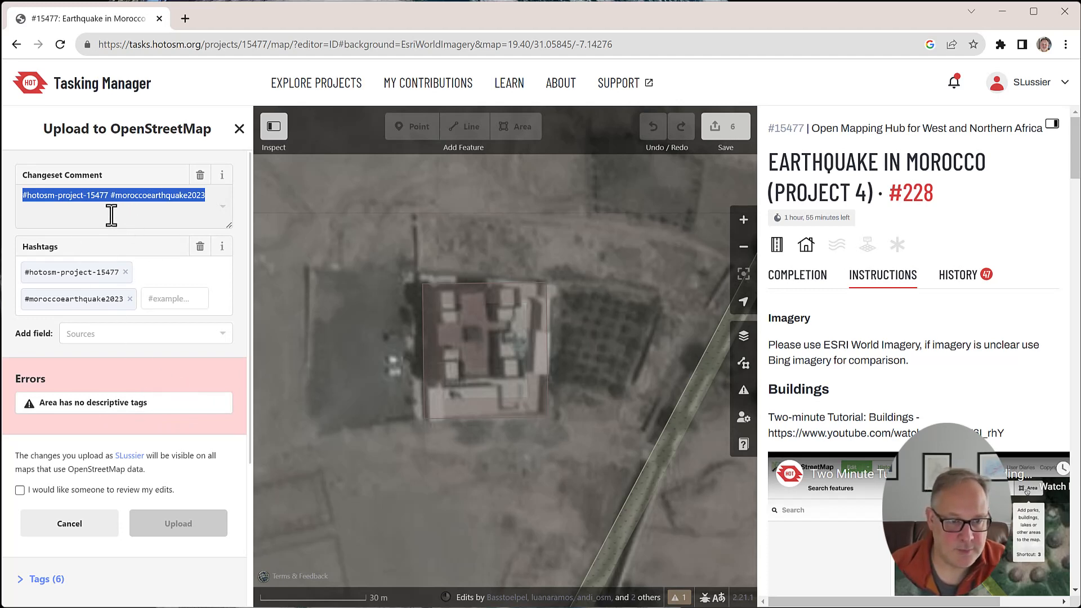
pyautogui.click(169, 213)
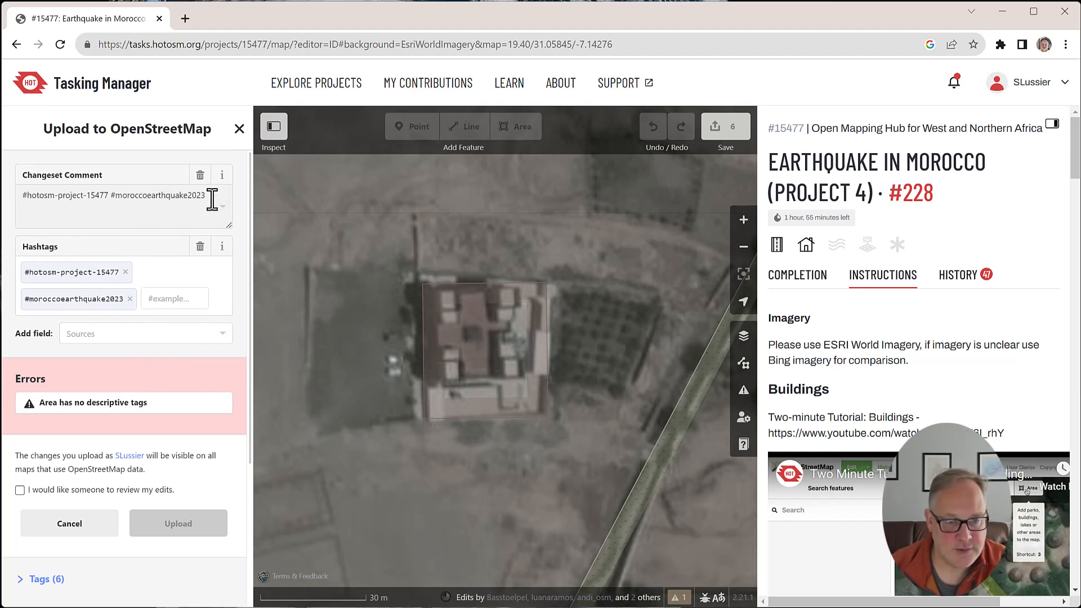
pyautogui.moveTo(212, 198); pyautogui.dragTo(17, 196)
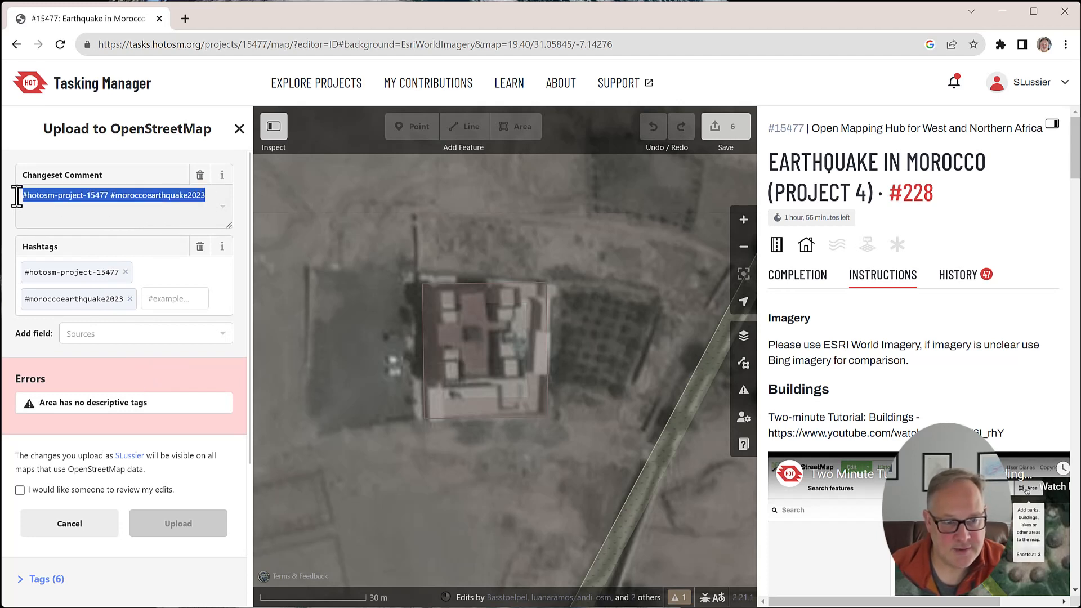
pyautogui.click(108, 219)
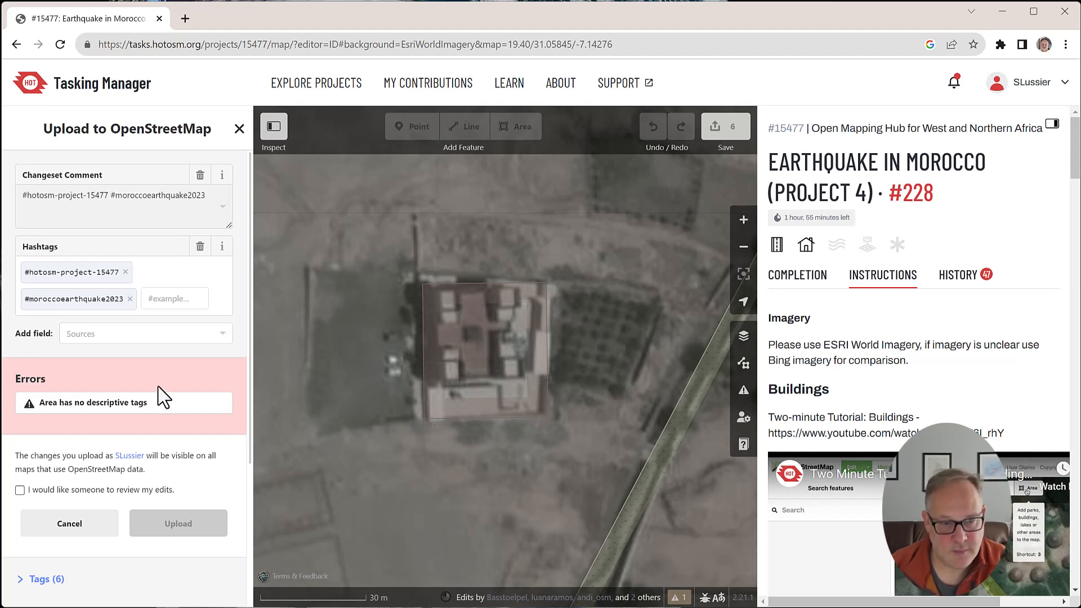
pyautogui.click(155, 213)
pyautogui.click(214, 196)
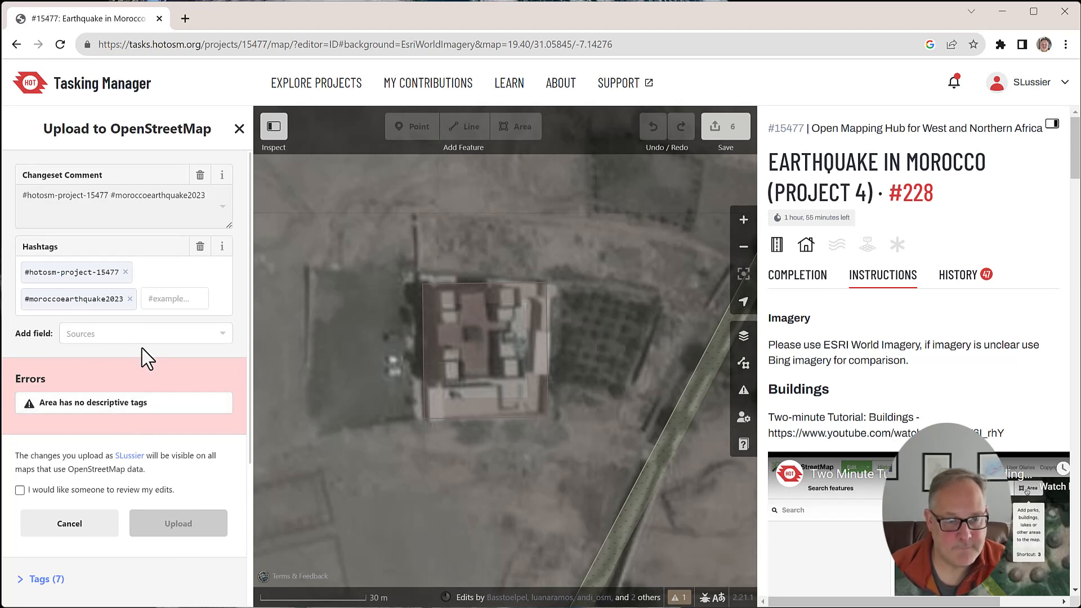
pyautogui.press('Tab')
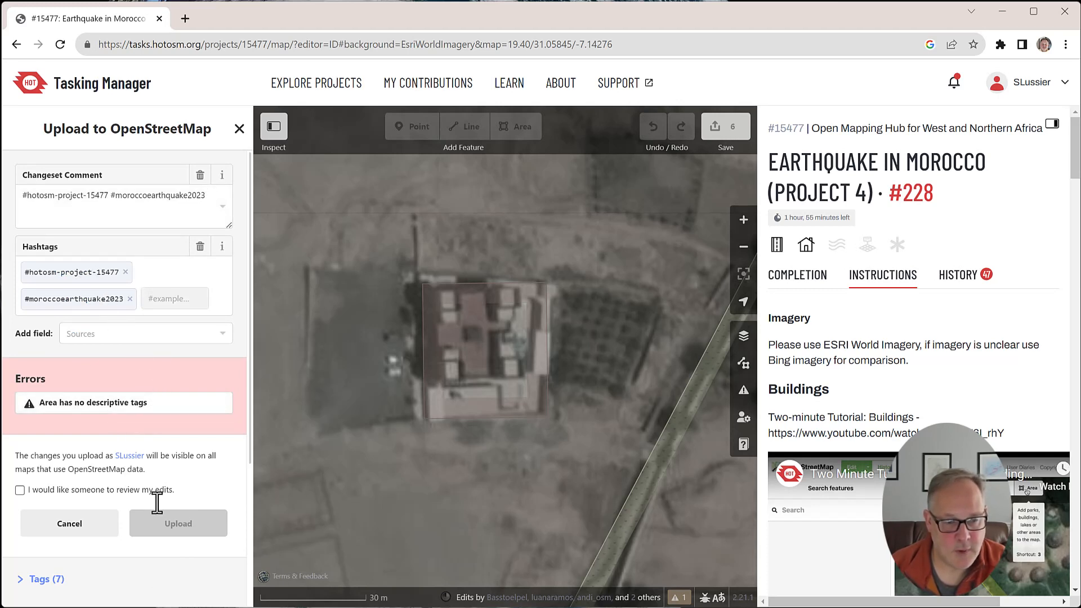
pyautogui.scroll(-4, 150, 417)
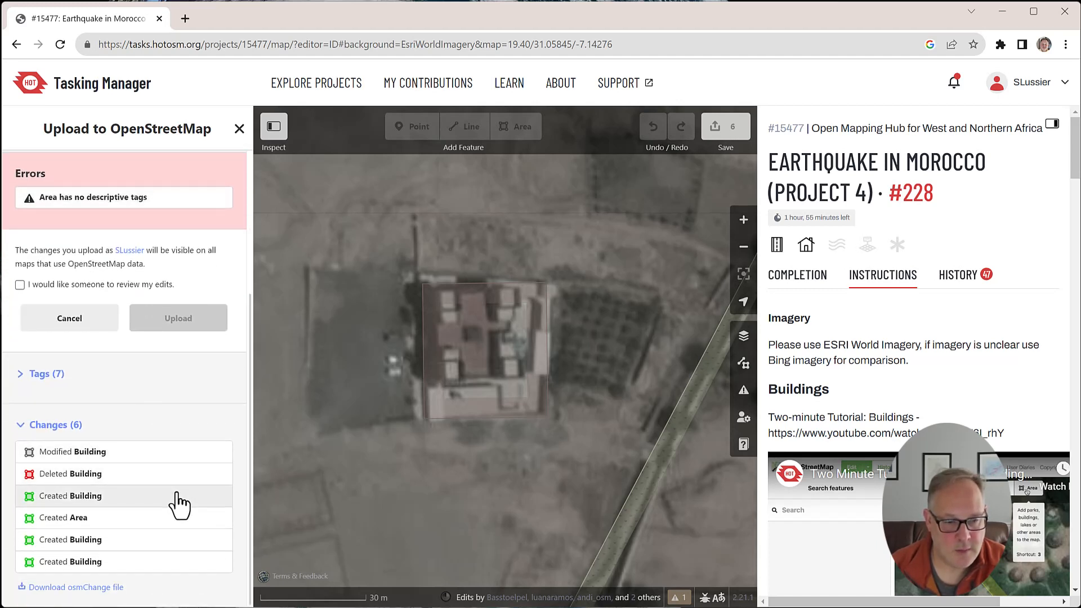
pyautogui.scroll(4, 145, 570)
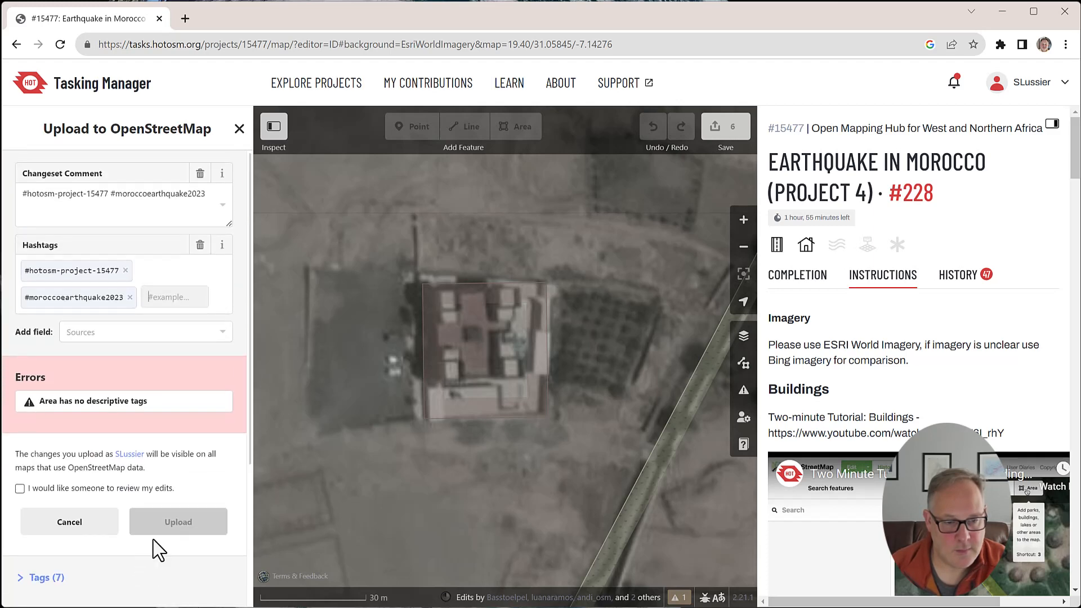
# Step: Locate the area flagged as having no descriptive tags beside the walled enclosure and set its feature type to Building
pyautogui.click(146, 401)
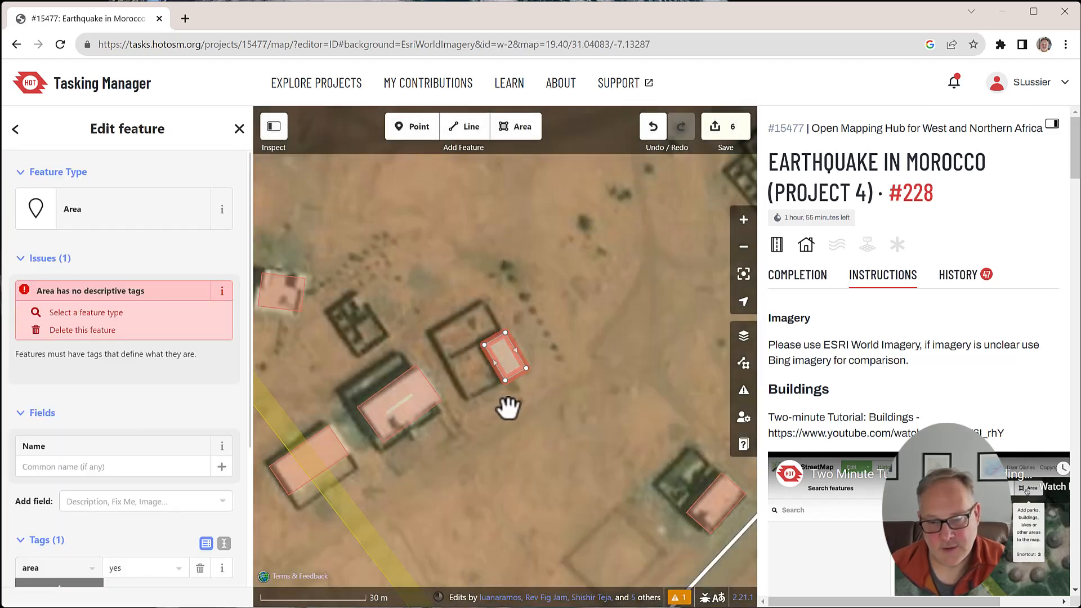
pyautogui.click(574, 369)
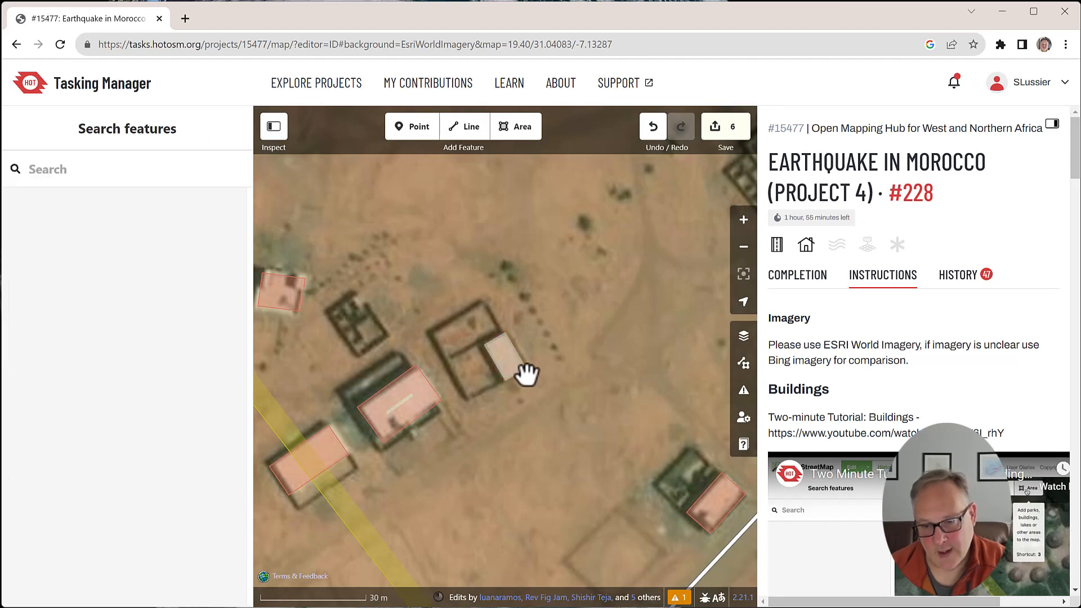
pyautogui.scroll(3, 526, 373)
pyautogui.click(523, 369)
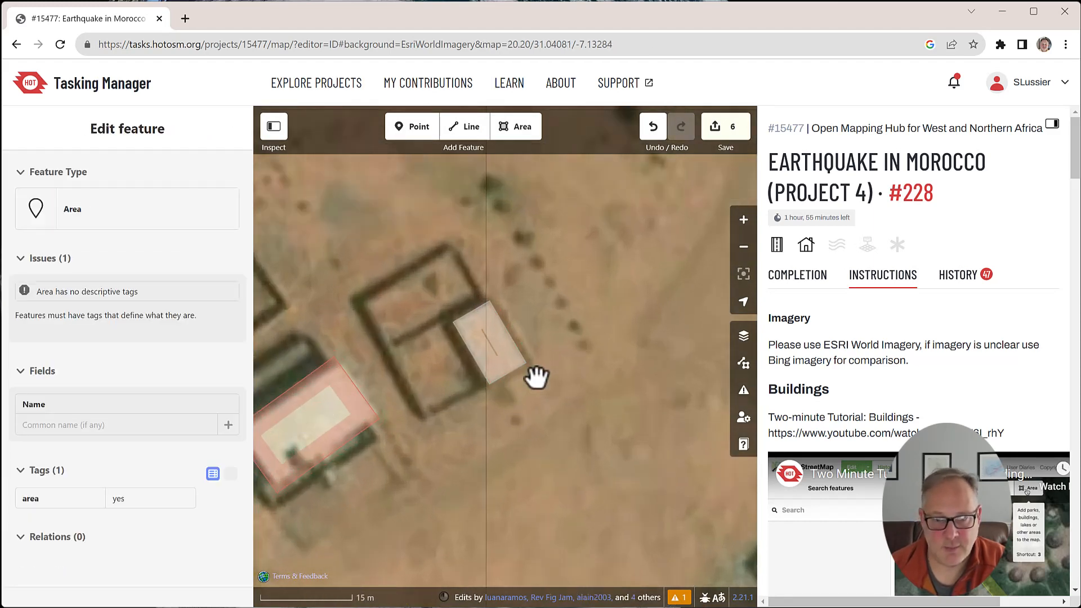
pyautogui.click(523, 362)
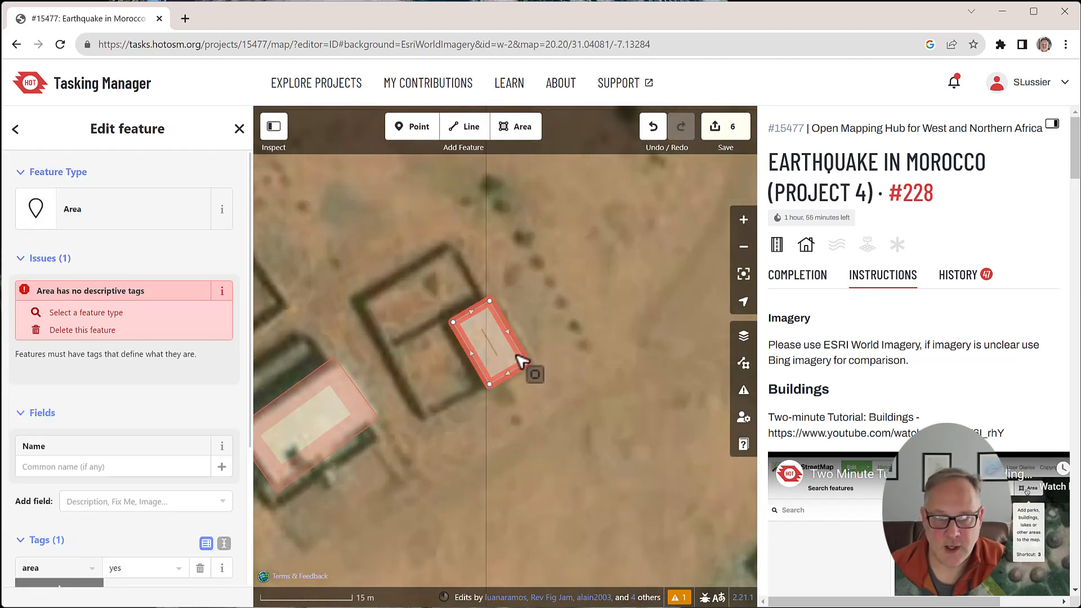
pyautogui.click(107, 310)
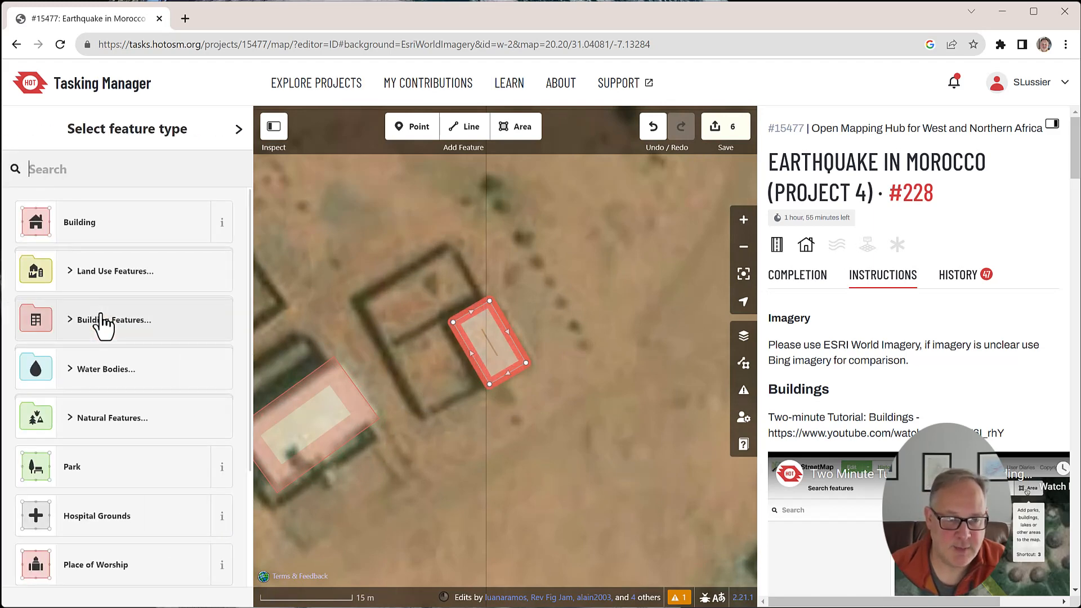
pyautogui.click(95, 226)
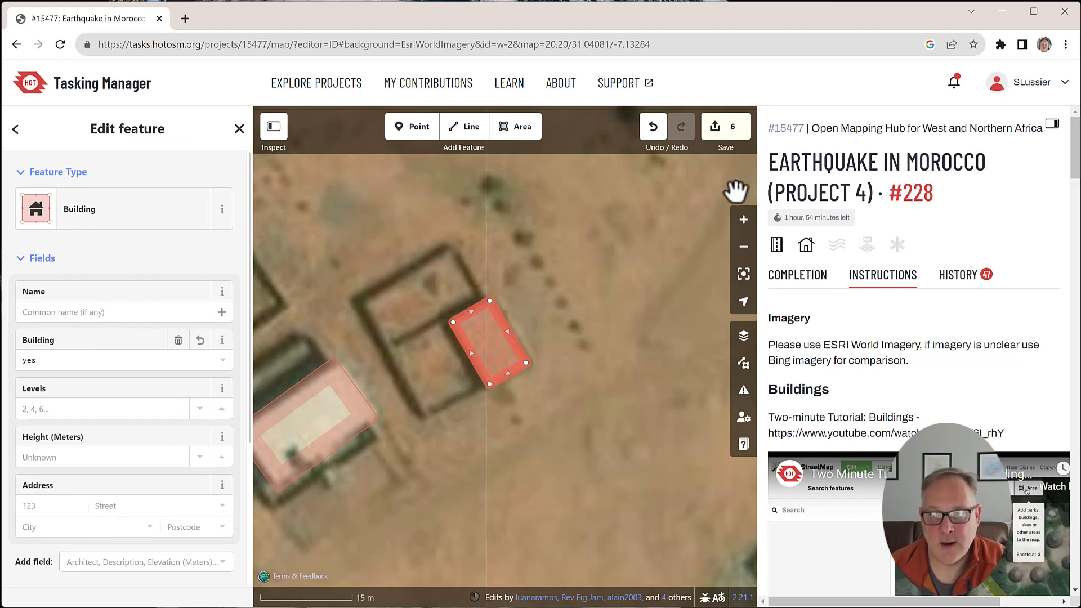
# Step: Upload the pending edits to OpenStreetMap with the changeset comment "#hotosm-project-15477 #moroccoearthquake2023"
pyautogui.click(726, 126)
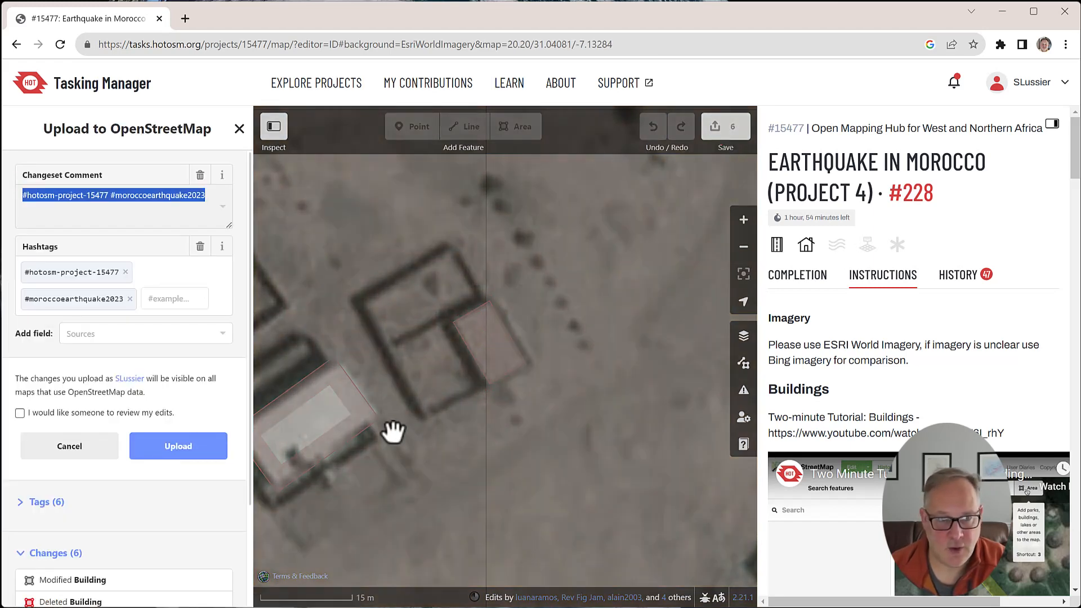
pyautogui.click(179, 451)
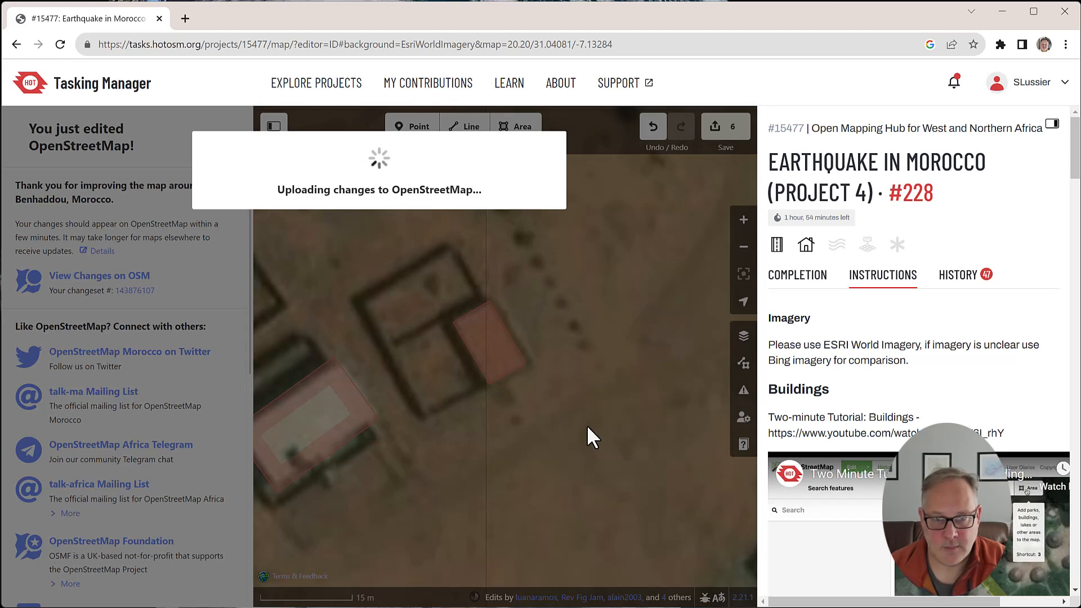
# Step: Trace a four-corner area around the unmapped light-roofed building adjoining the dark-walled structure, northwest of the long rectangular building
pyautogui.scroll(-3, 587, 425)
pyautogui.scroll(-3, 579, 421)
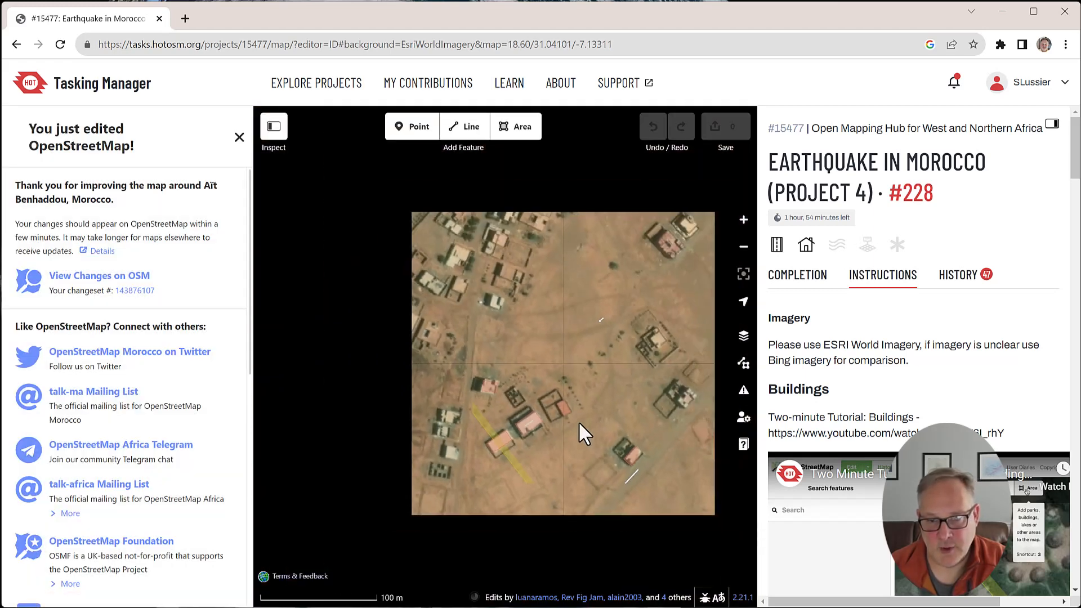
pyautogui.moveTo(584, 297); pyautogui.dragTo(574, 434)
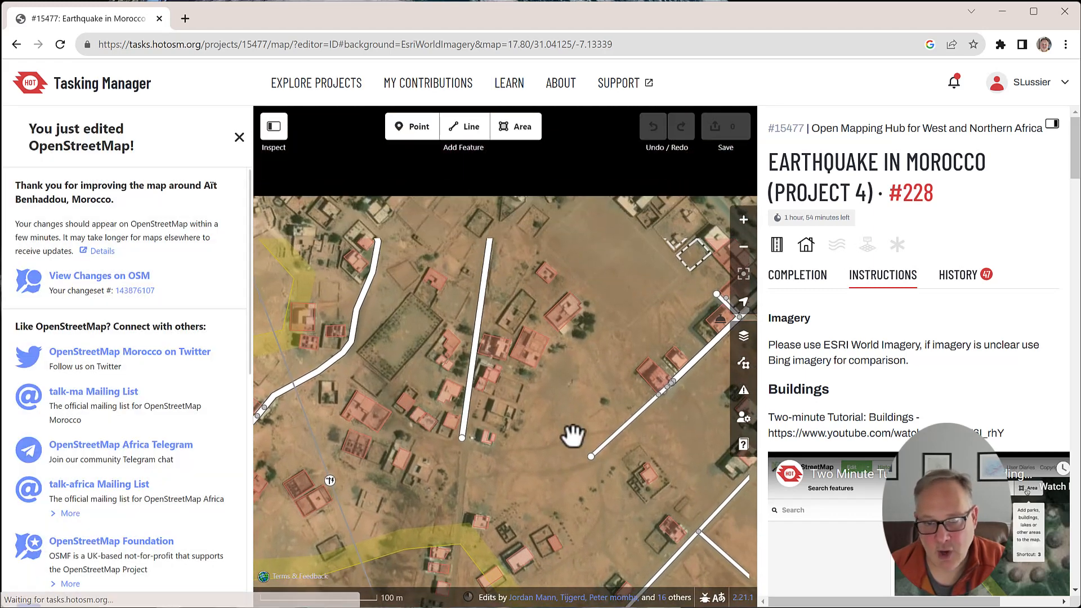
pyautogui.scroll(5, 302, 358)
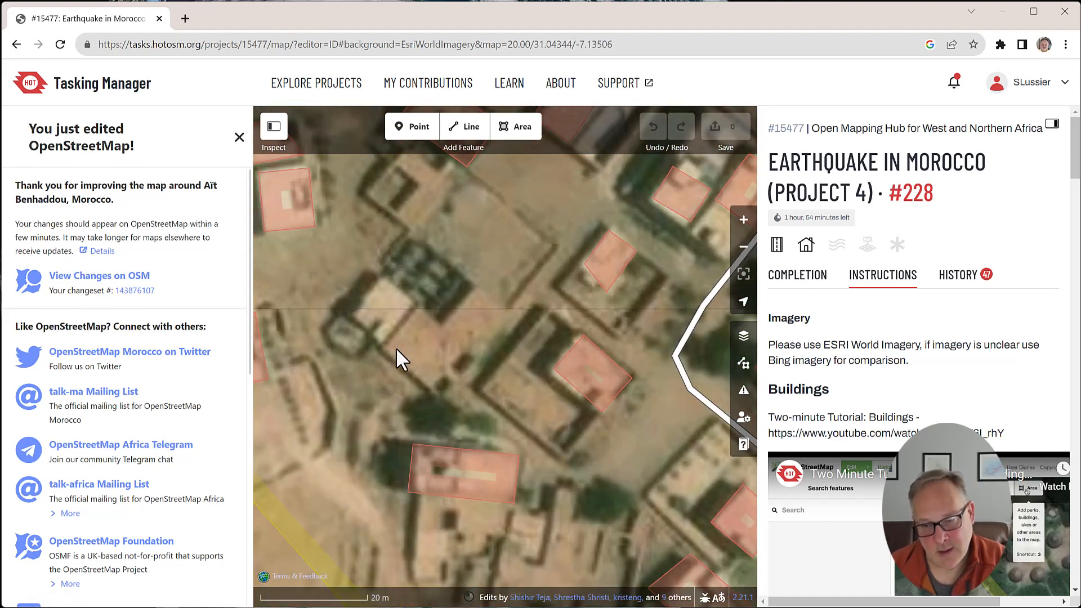
pyautogui.click(516, 126)
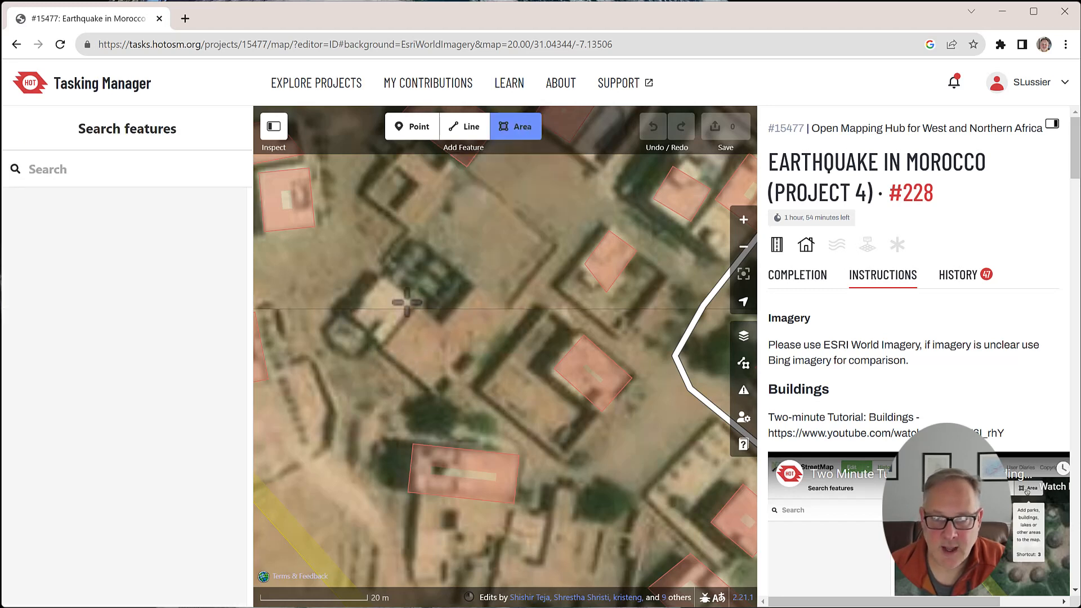
pyautogui.click(352, 312)
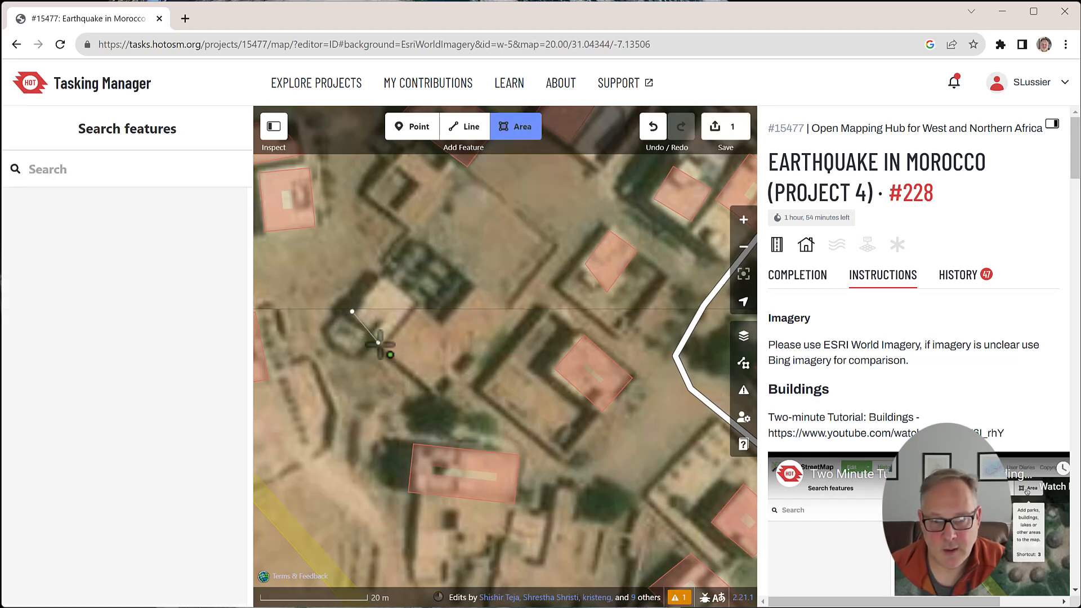
pyautogui.click(378, 342)
pyautogui.click(416, 304)
pyautogui.doubleClick(382, 277)
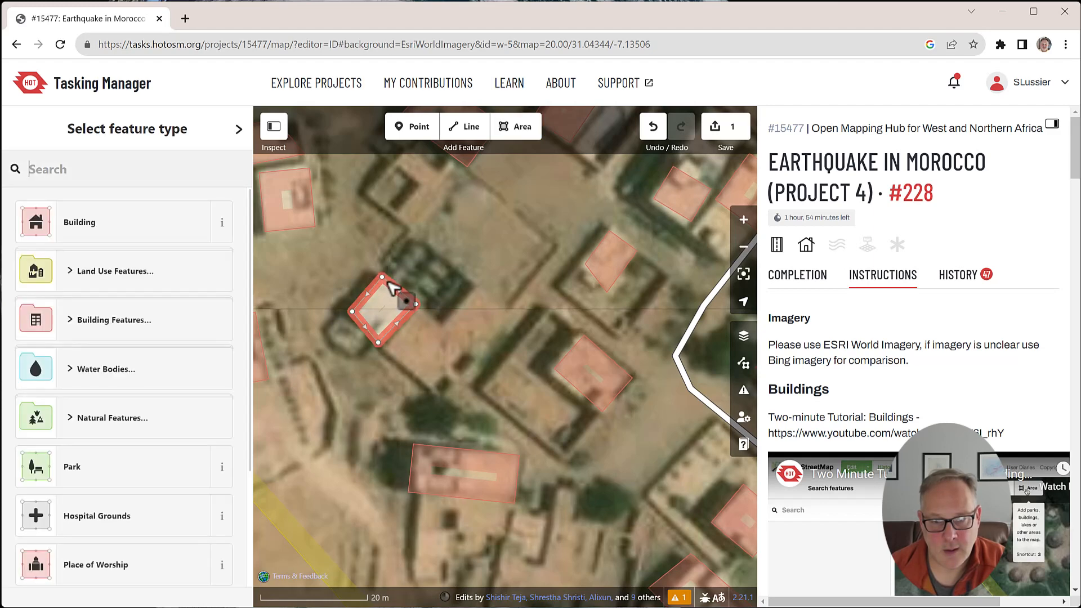
# Step: Square the corners of the traced light-roofed building and set its feature type to Building
pyautogui.rightClick(398, 287)
pyautogui.click(411, 344)
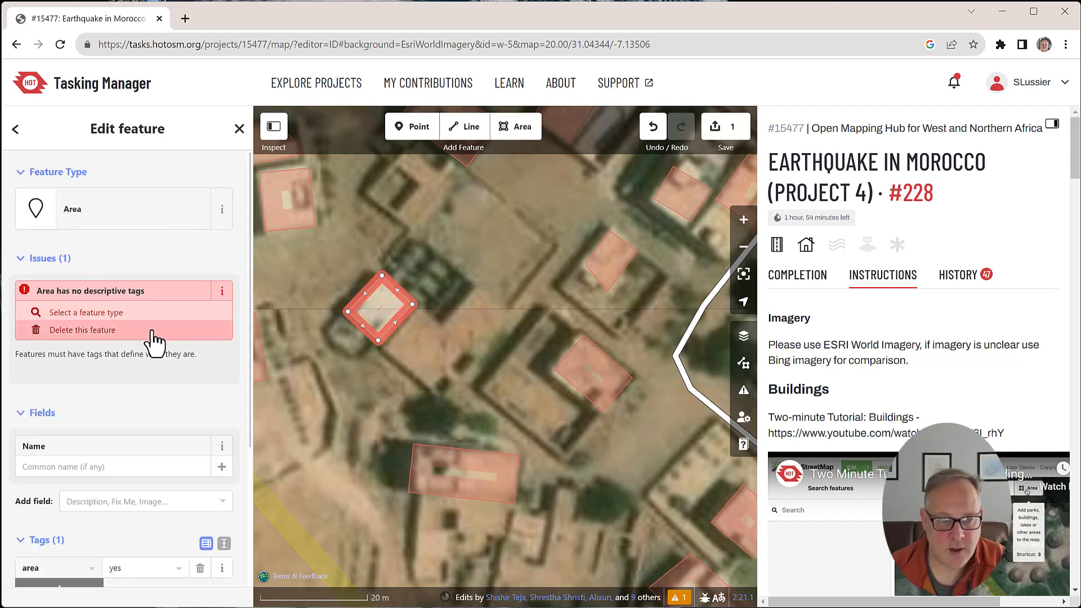
pyautogui.click(116, 314)
pyautogui.click(118, 241)
# Step: Examine the village blocks northeast of the new building, past the Ecole and along the main road to the Superettes, for missing buildings
pyautogui.scroll(-3, 299, 445)
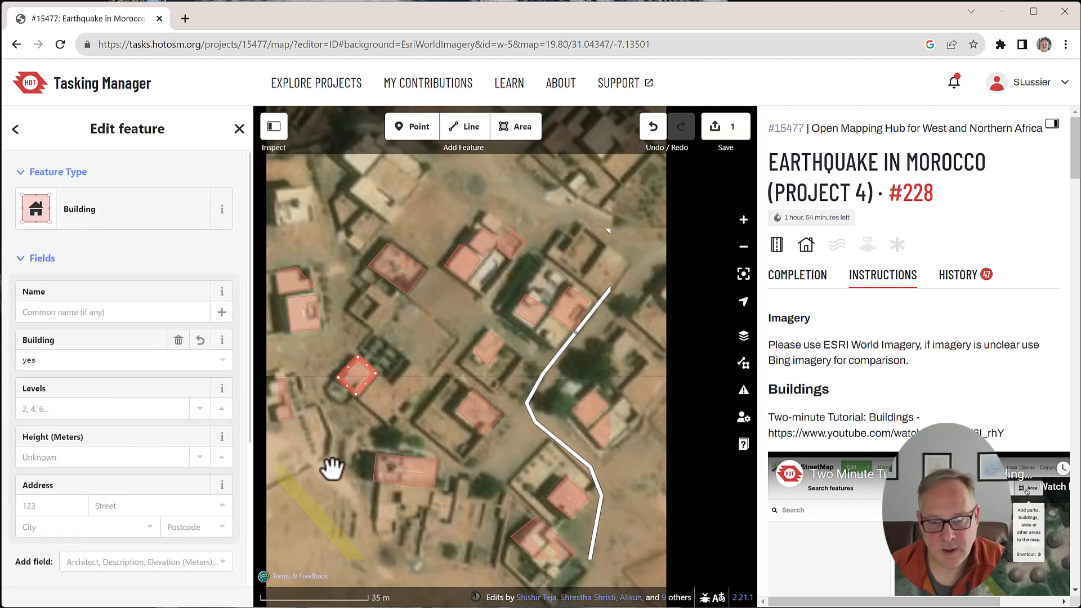
pyautogui.moveTo(417, 370); pyautogui.dragTo(499, 474)
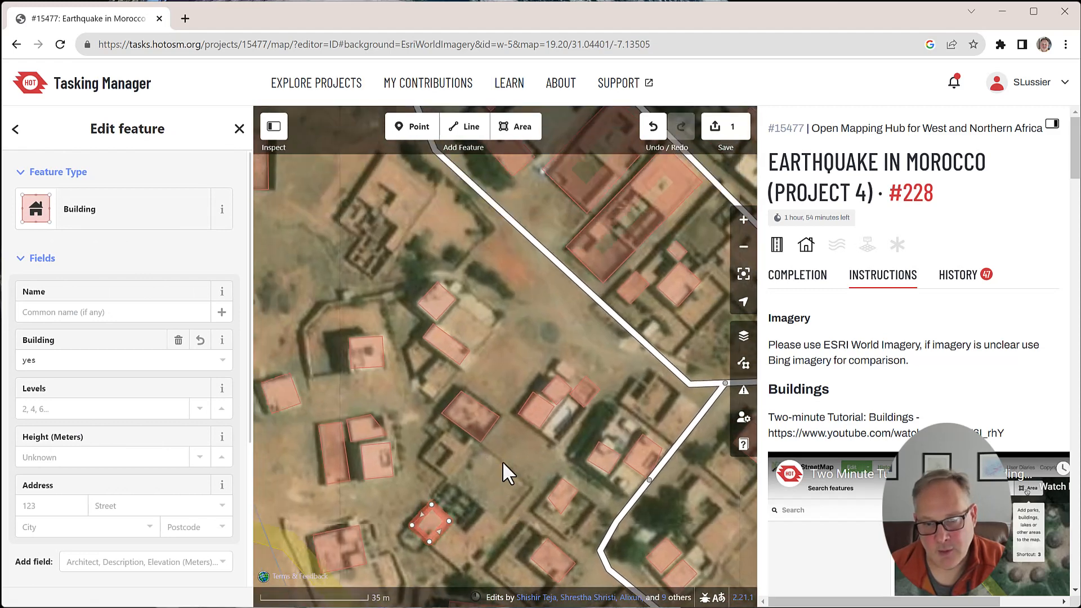
pyautogui.moveTo(560, 397); pyautogui.dragTo(563, 437)
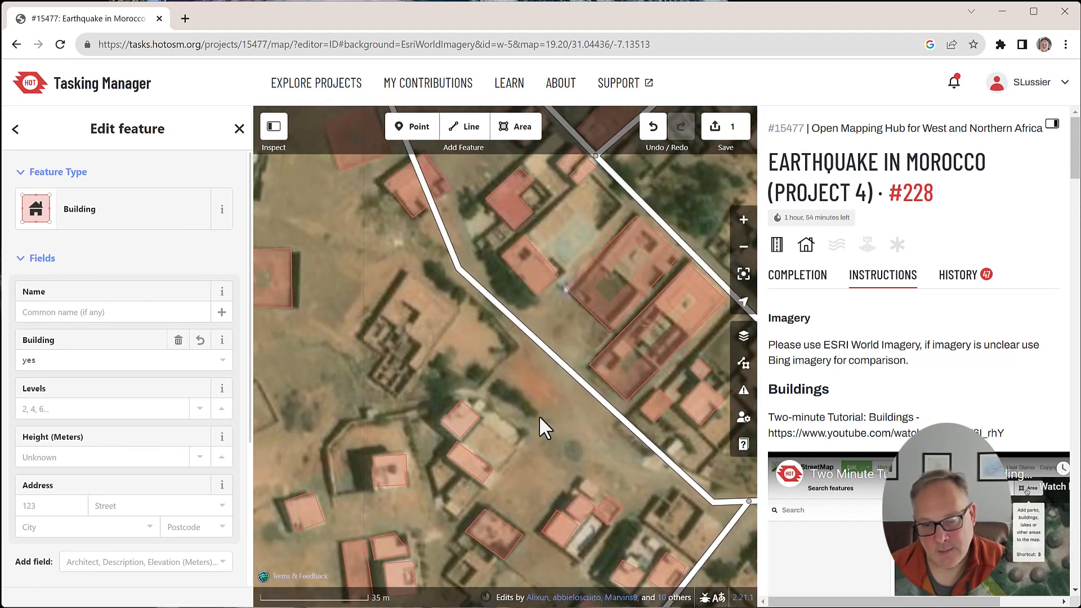
pyautogui.moveTo(531, 362); pyautogui.dragTo(340, 260)
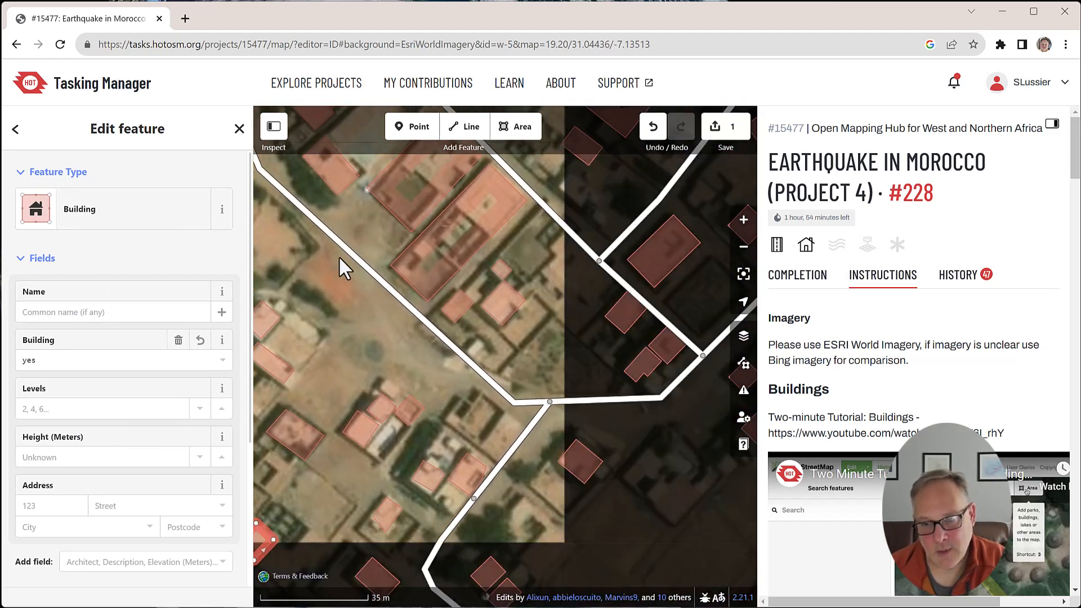
pyautogui.moveTo(575, 336); pyautogui.dragTo(454, 434)
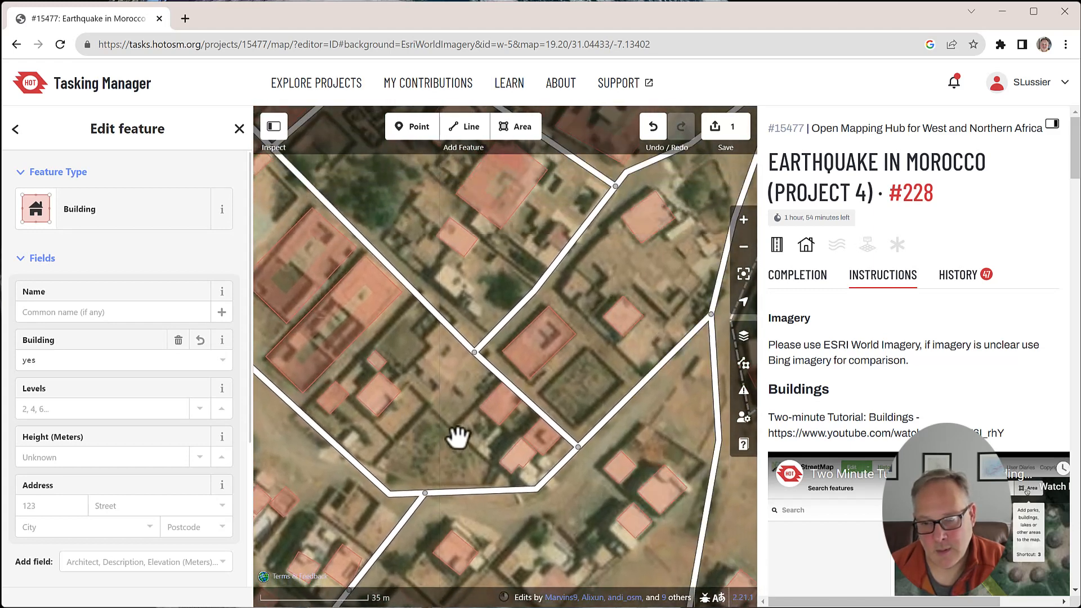
pyautogui.moveTo(557, 273); pyautogui.dragTo(437, 280)
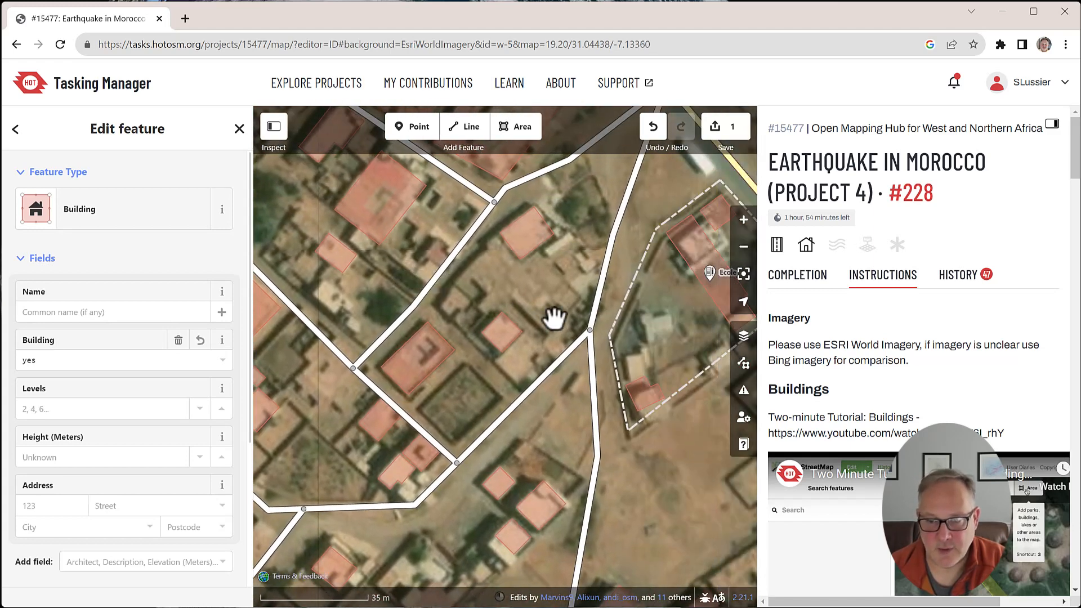
pyautogui.moveTo(647, 316); pyautogui.dragTo(512, 336)
pyautogui.scroll(2, 614, 356)
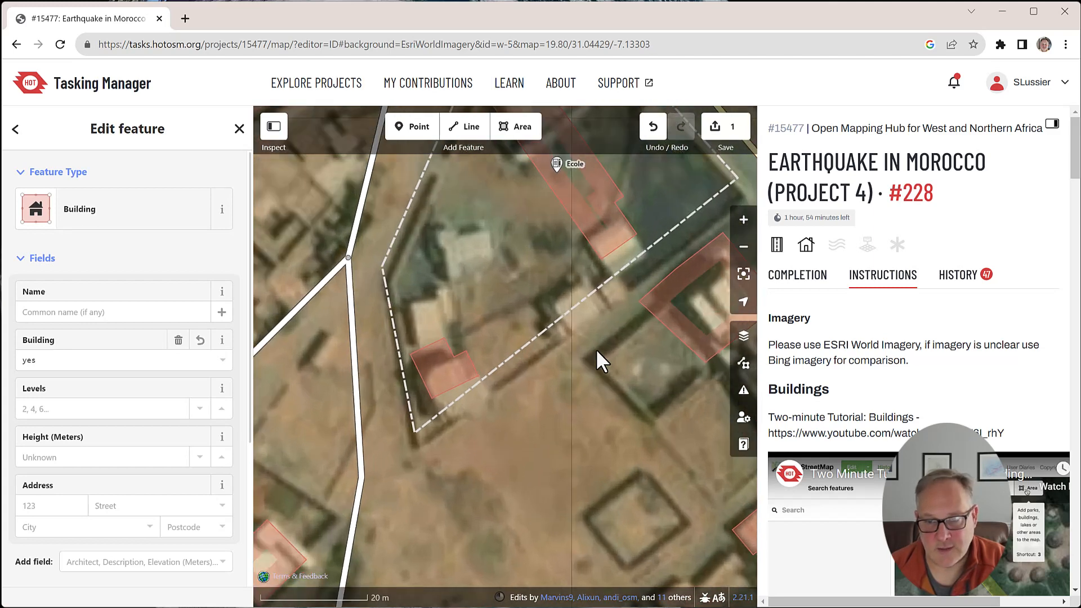
pyautogui.moveTo(594, 349); pyautogui.dragTo(370, 518)
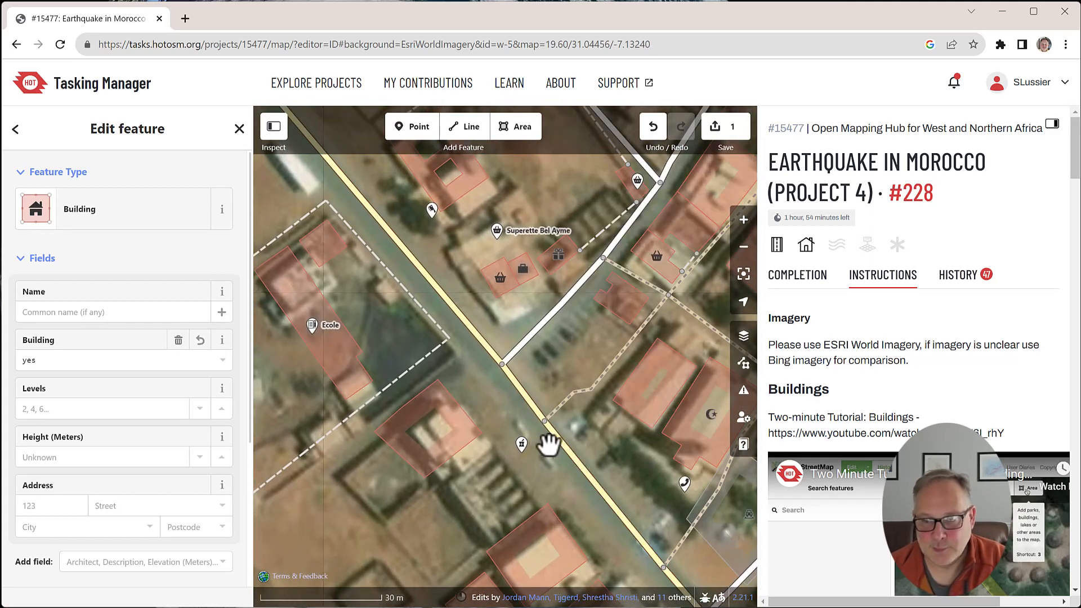
pyautogui.scroll(-5, 507, 394)
pyautogui.moveTo(482, 321); pyautogui.dragTo(619, 530)
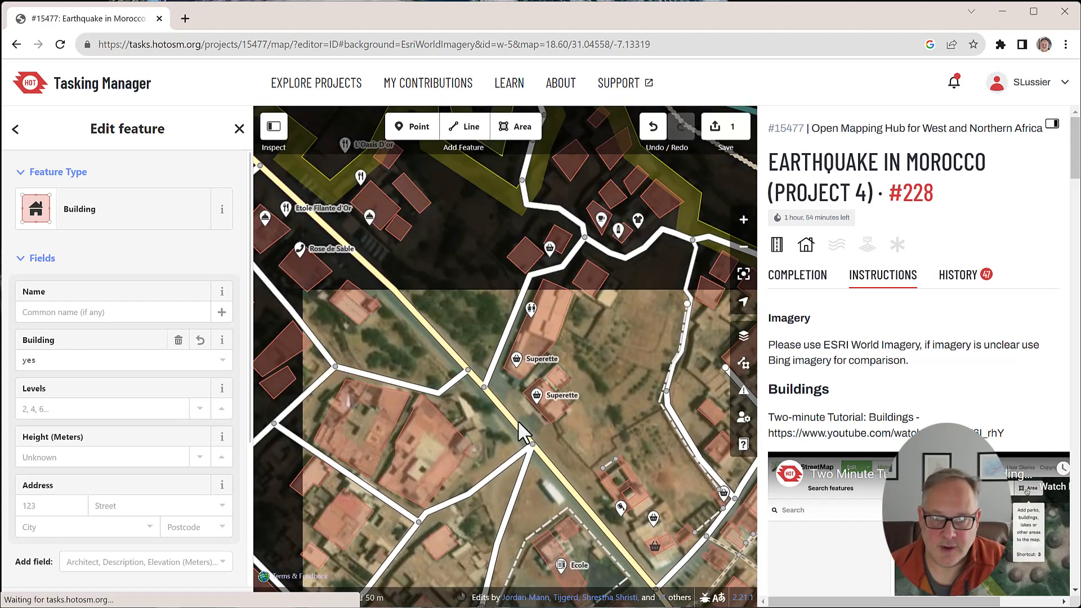
pyautogui.scroll(6, 608, 315)
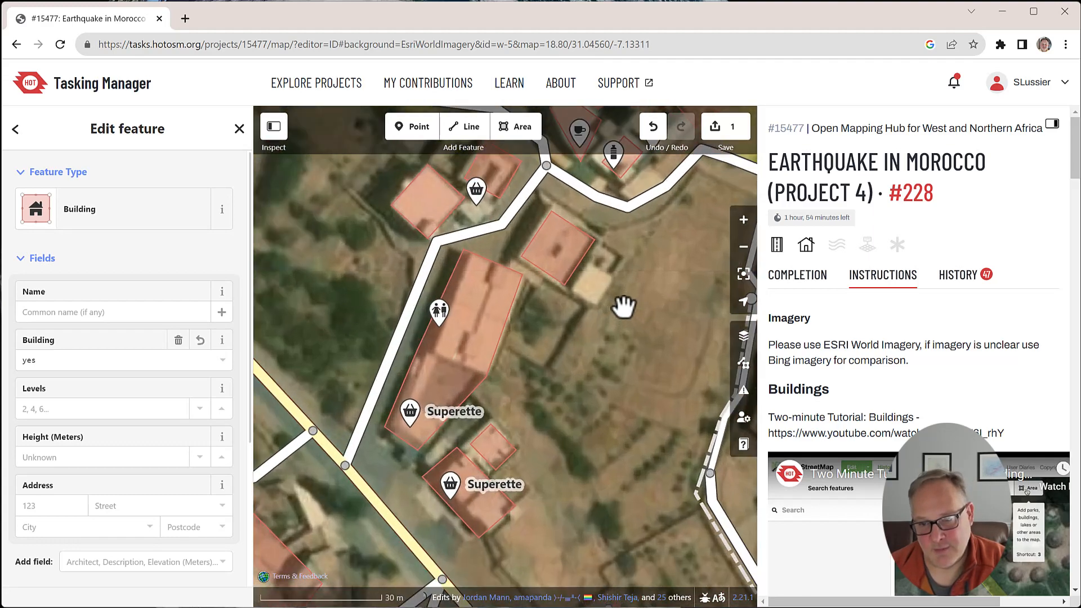
pyautogui.scroll(-10, 622, 375)
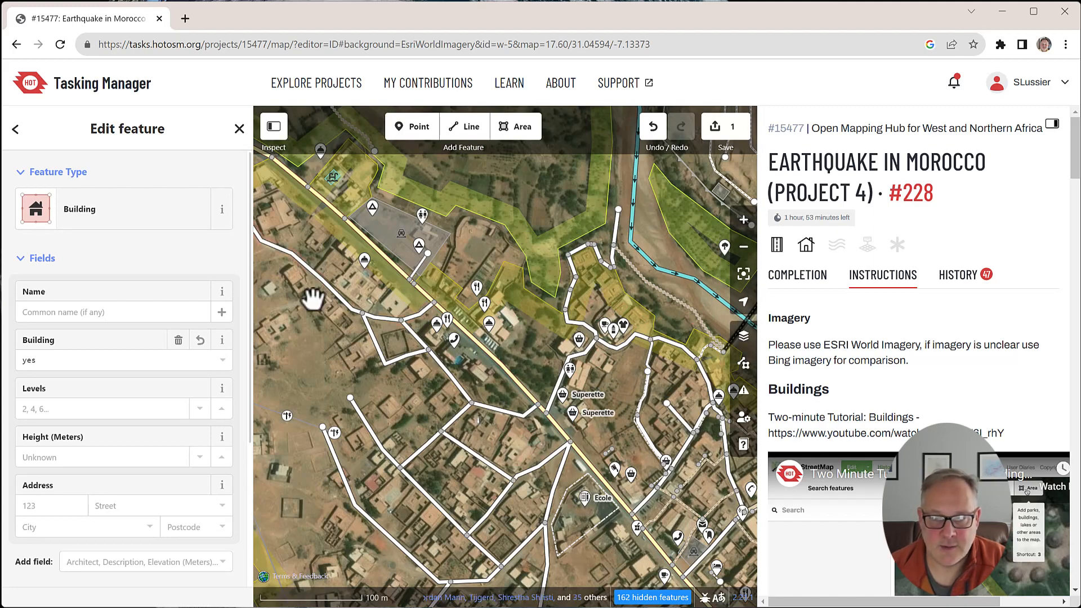
# Step: Examine the village's northwestern outskirts, the neighbouring hamlet and the scattered buildings north of Paradise of Silence for missing buildings
pyautogui.moveTo(313, 299); pyautogui.dragTo(564, 439)
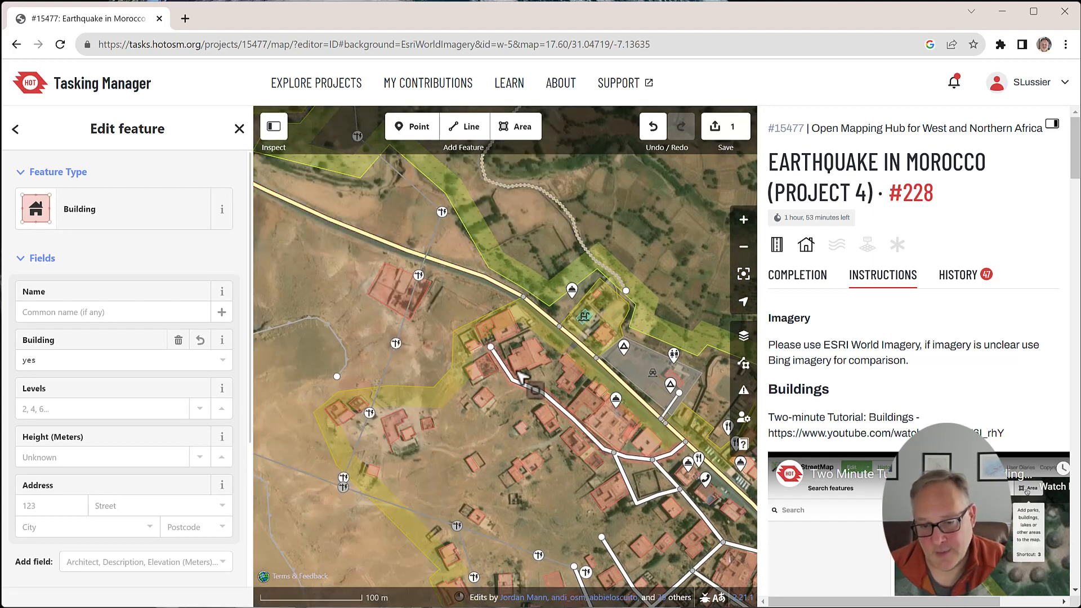
pyautogui.moveTo(426, 405); pyautogui.dragTo(642, 473)
pyautogui.scroll(-2, 366, 354)
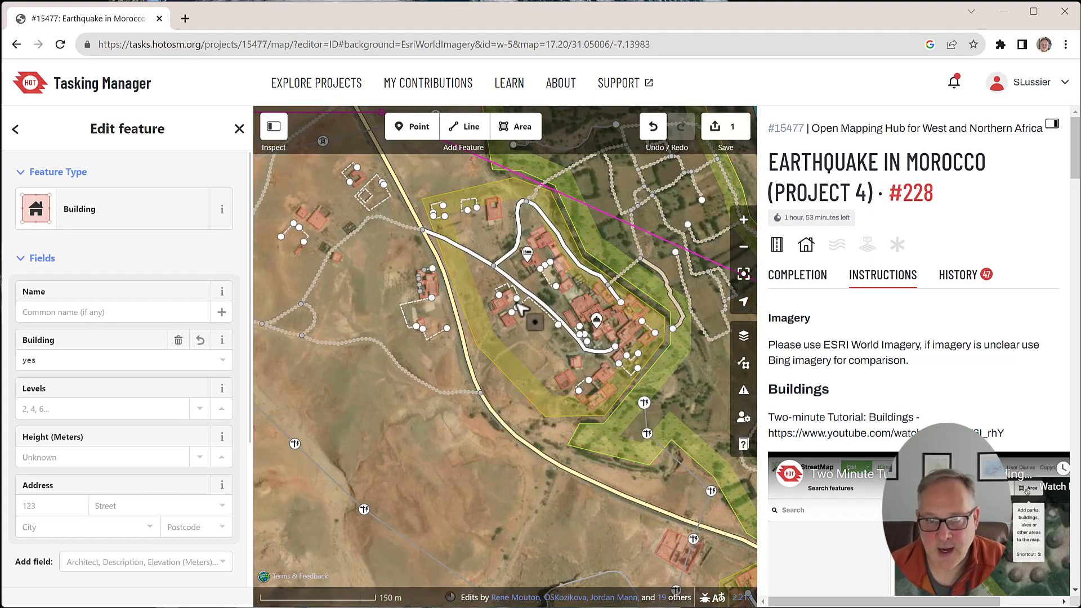
pyautogui.moveTo(448, 464); pyautogui.dragTo(241, 197)
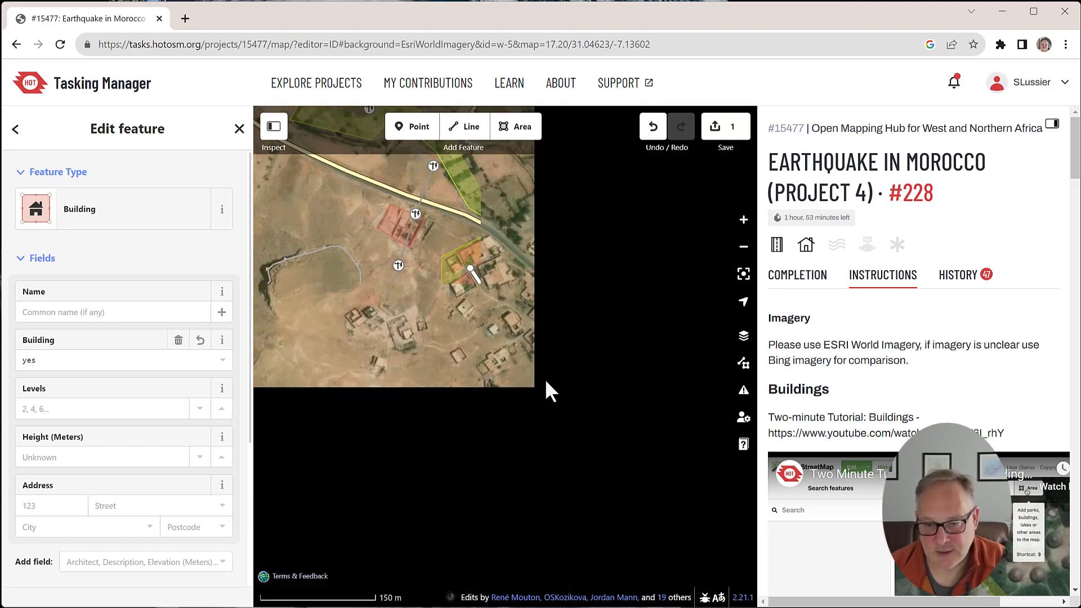
pyautogui.moveTo(483, 414); pyautogui.dragTo(393, 239)
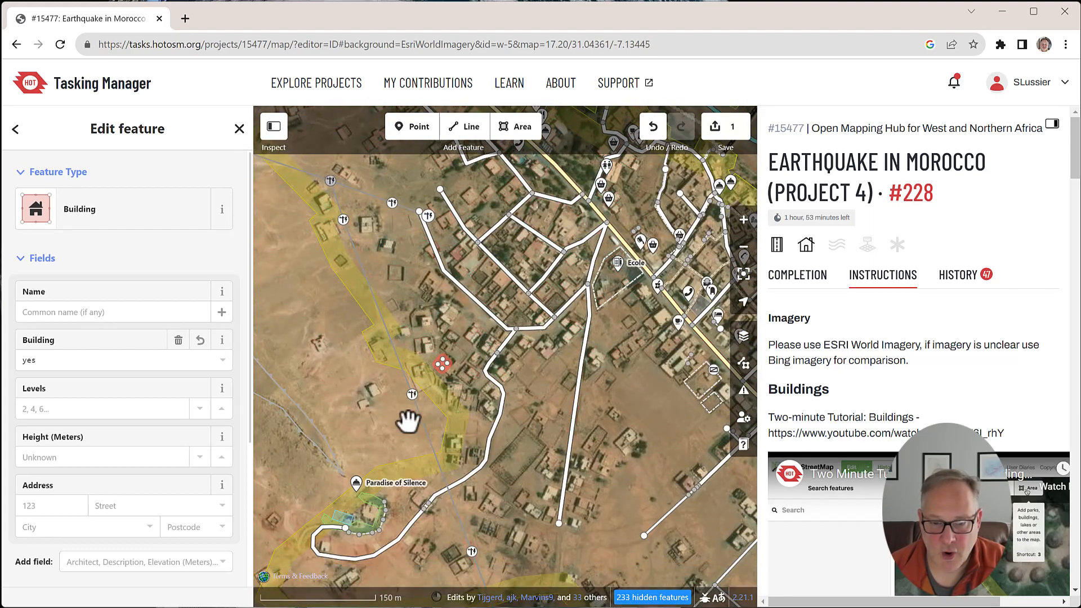
pyautogui.scroll(5, 345, 405)
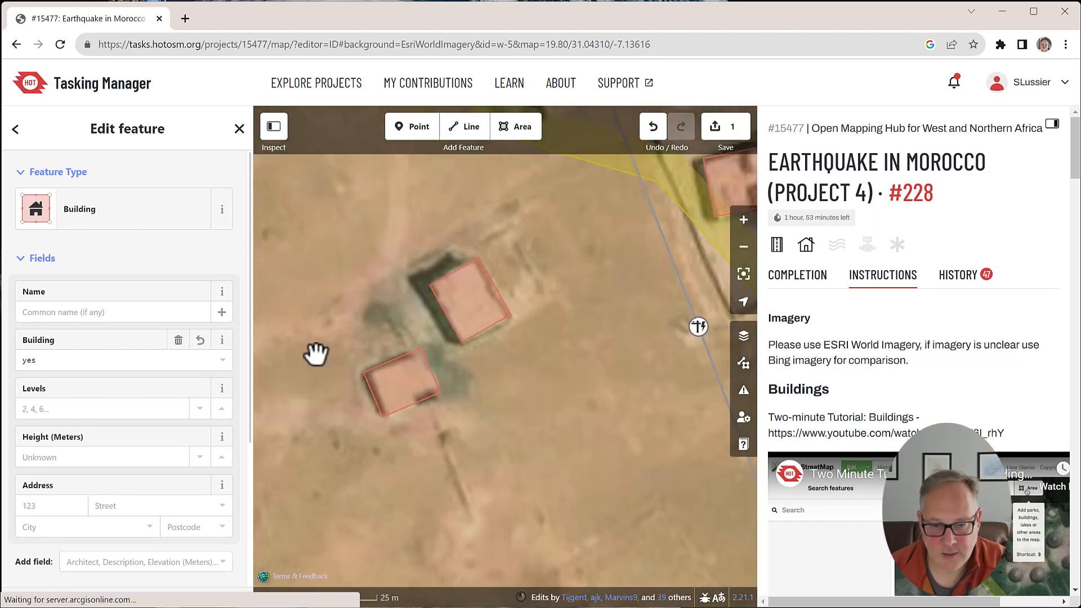
pyautogui.moveTo(314, 355); pyautogui.dragTo(441, 422)
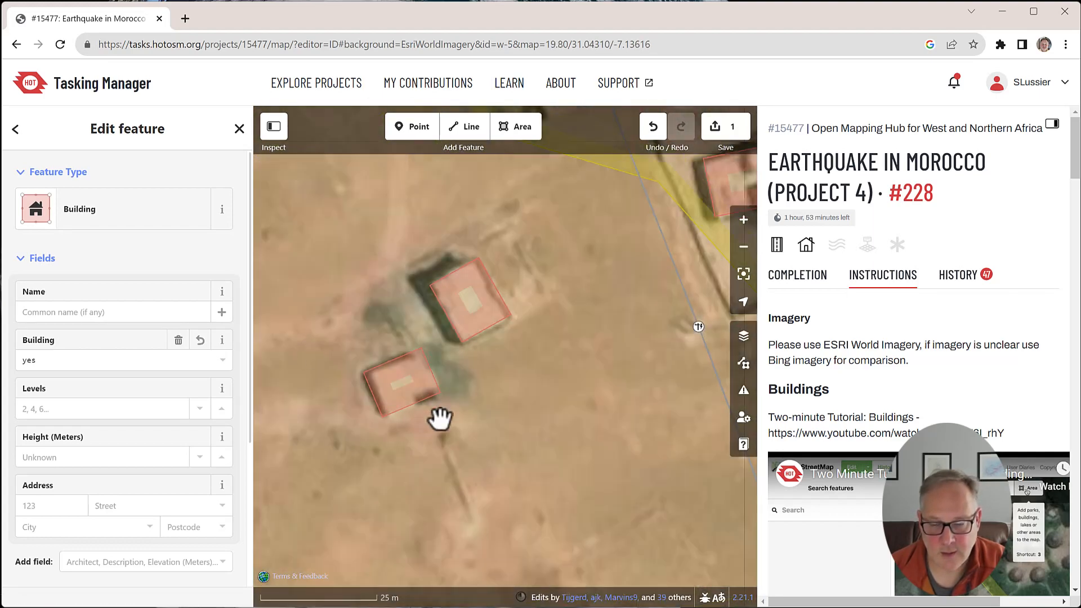
pyautogui.scroll(-5, 448, 419)
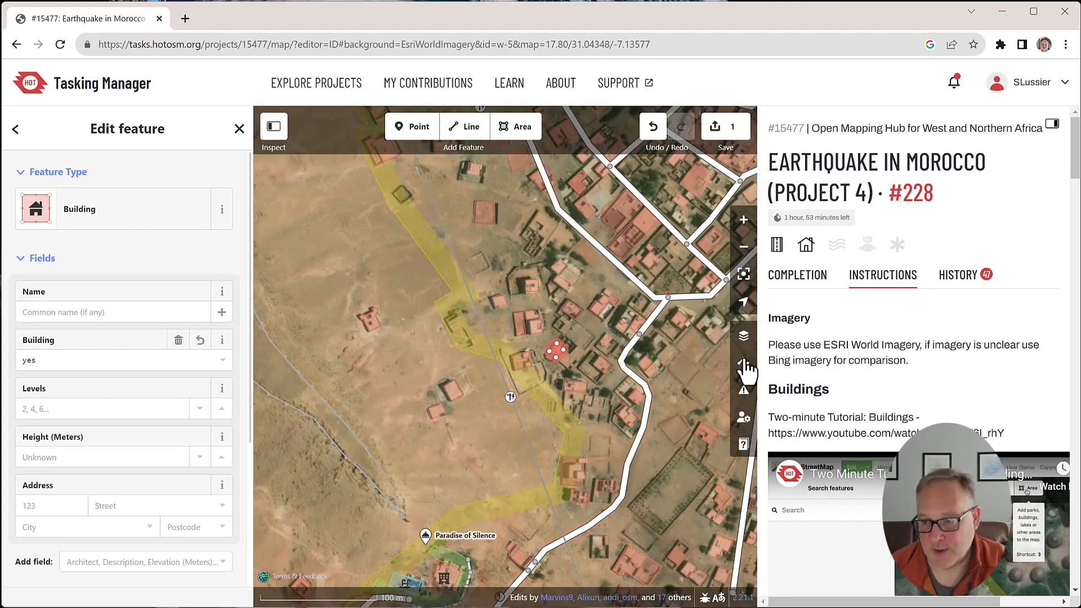
# Step: Answer Yes to whether the task is completely mapped in its completion form
pyautogui.scroll(-4, 1078, 163)
pyautogui.scroll(4, 1077, 149)
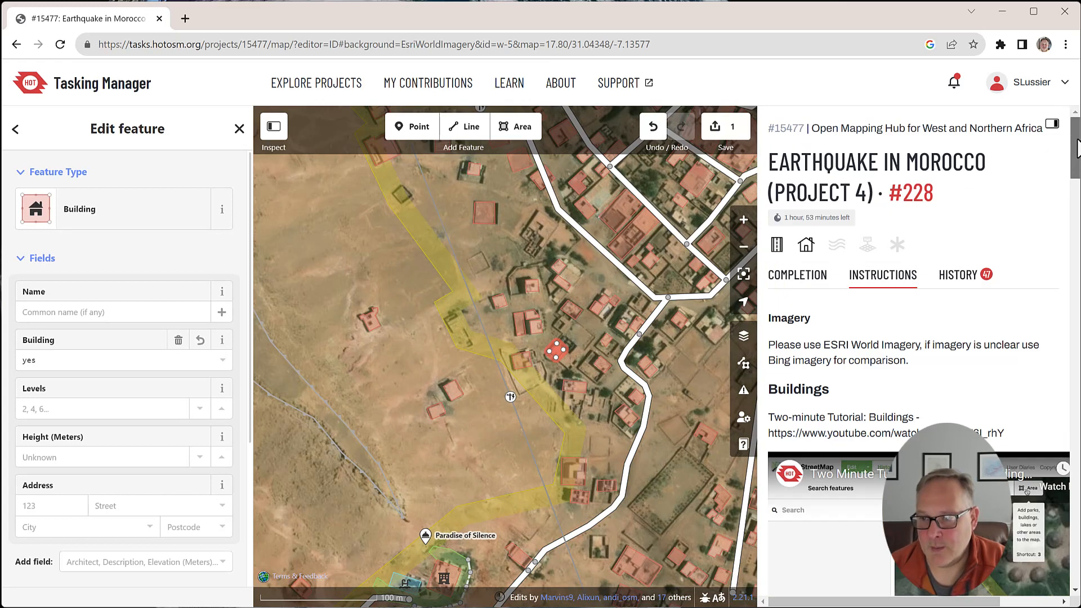
pyautogui.click(800, 279)
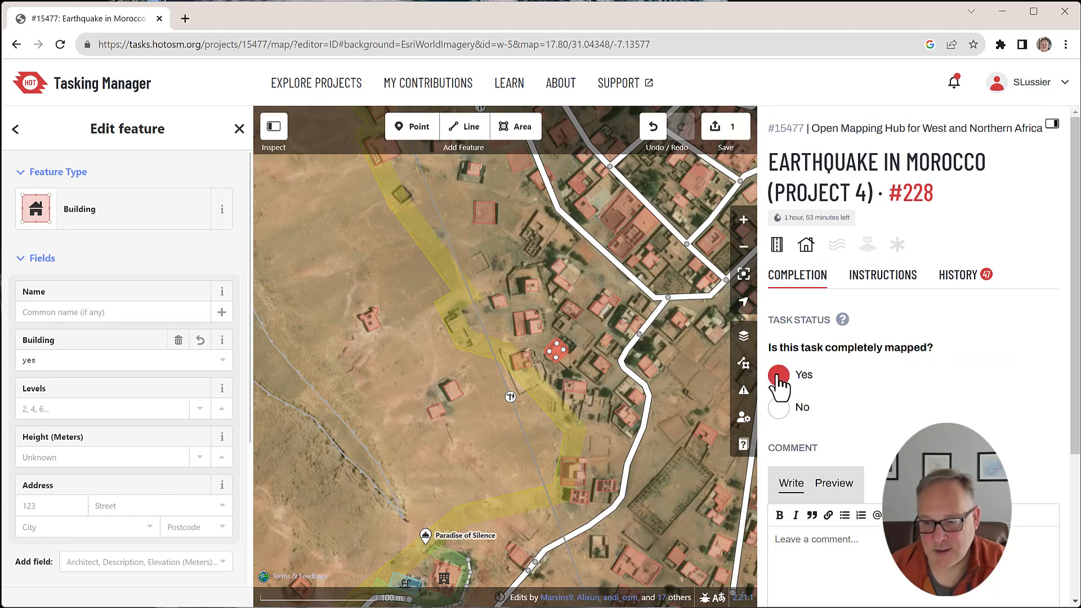
pyautogui.scroll(-4, 912, 361)
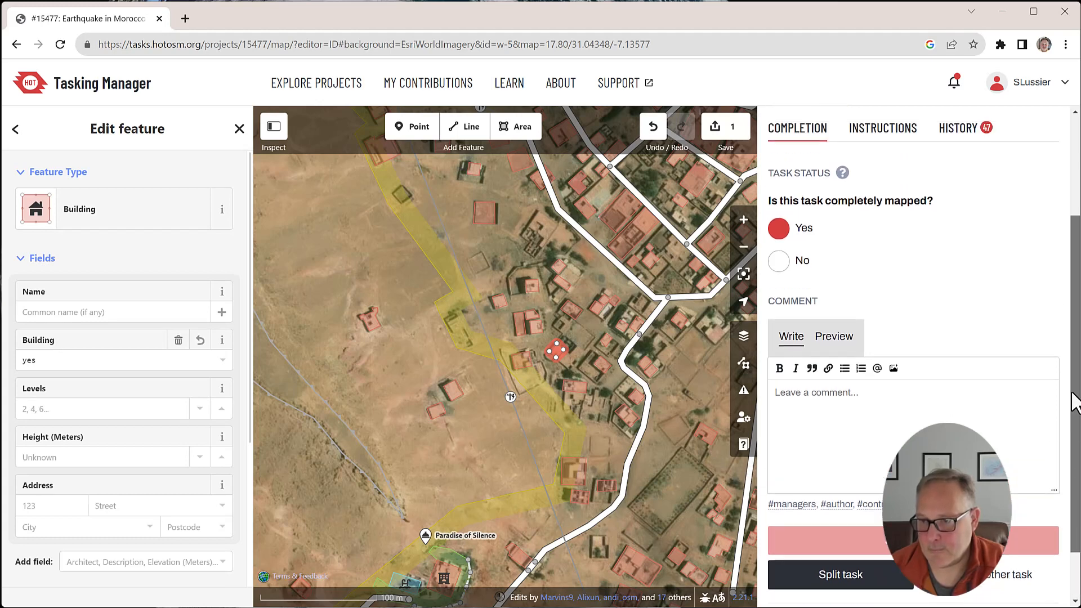
pyautogui.scroll(4, 1073, 487)
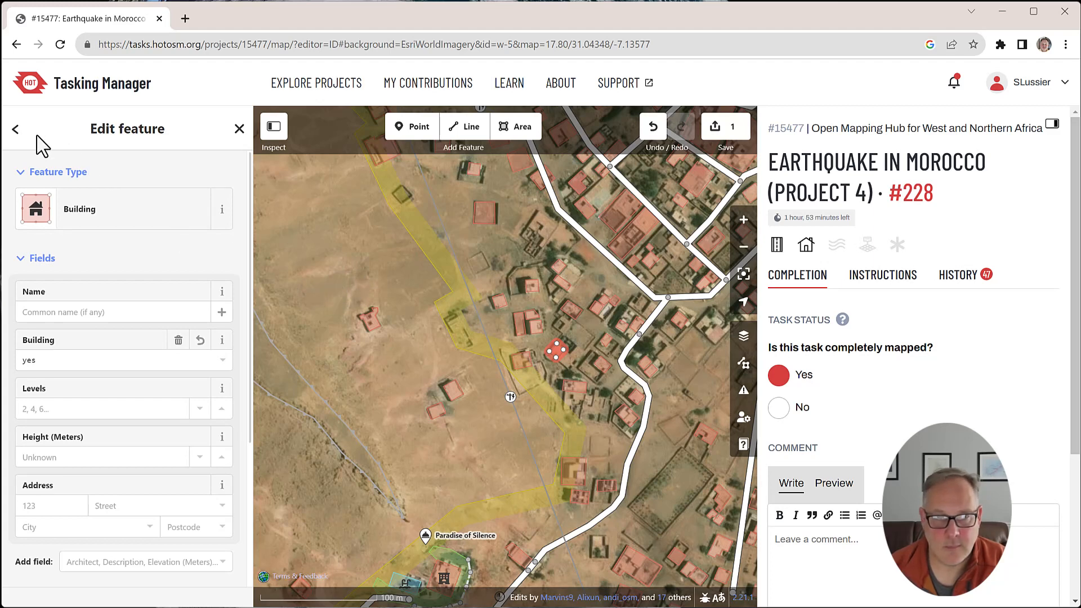
# Step: Upload the new building with the changeset comment "#hotosm-project-15477 #moroccoearthquake2023" and submit the task as completely mapped
pyautogui.click(15, 132)
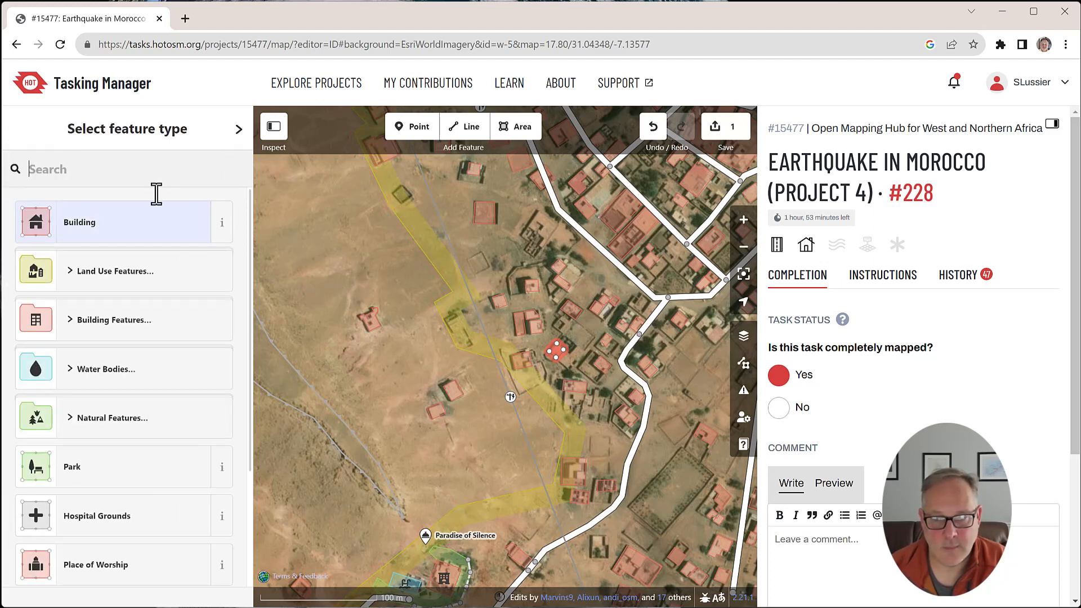
pyautogui.scroll(-3, 912, 361)
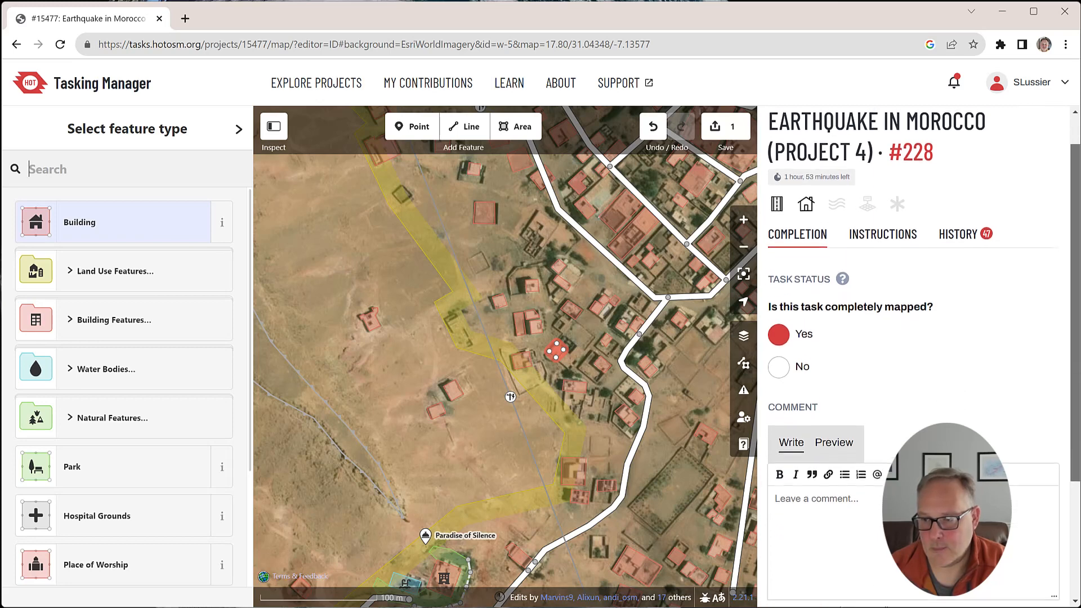
pyautogui.click(877, 459)
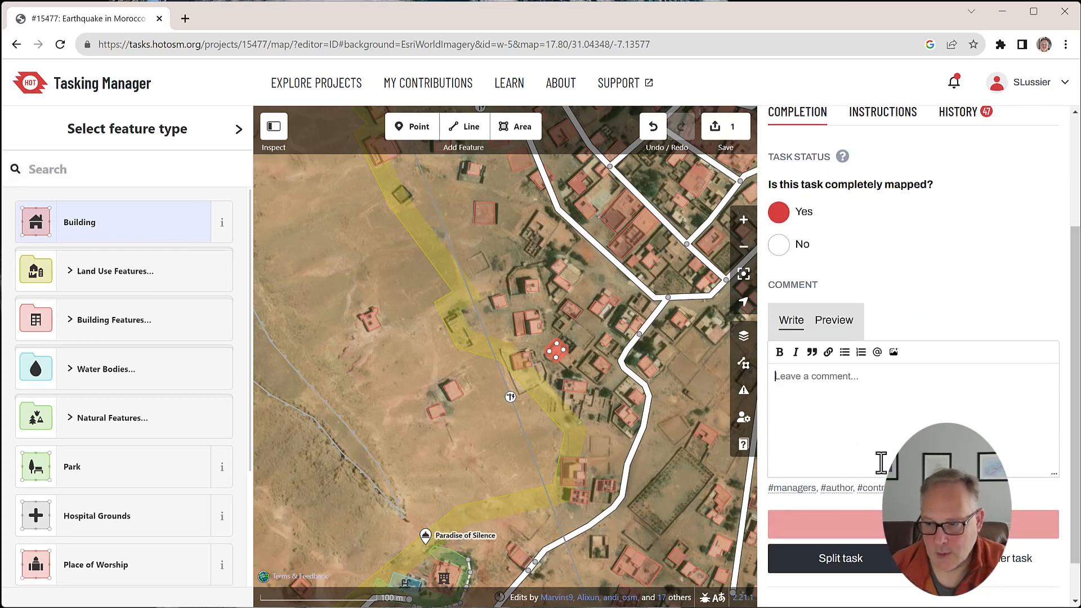
pyautogui.scroll(-1, 1045, 544)
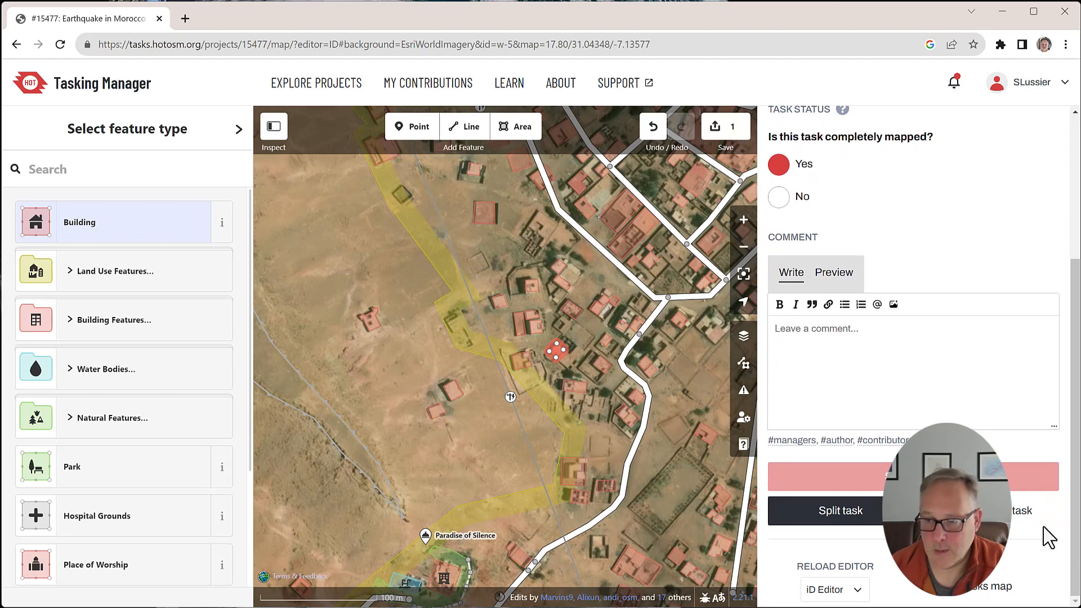
pyautogui.click(720, 127)
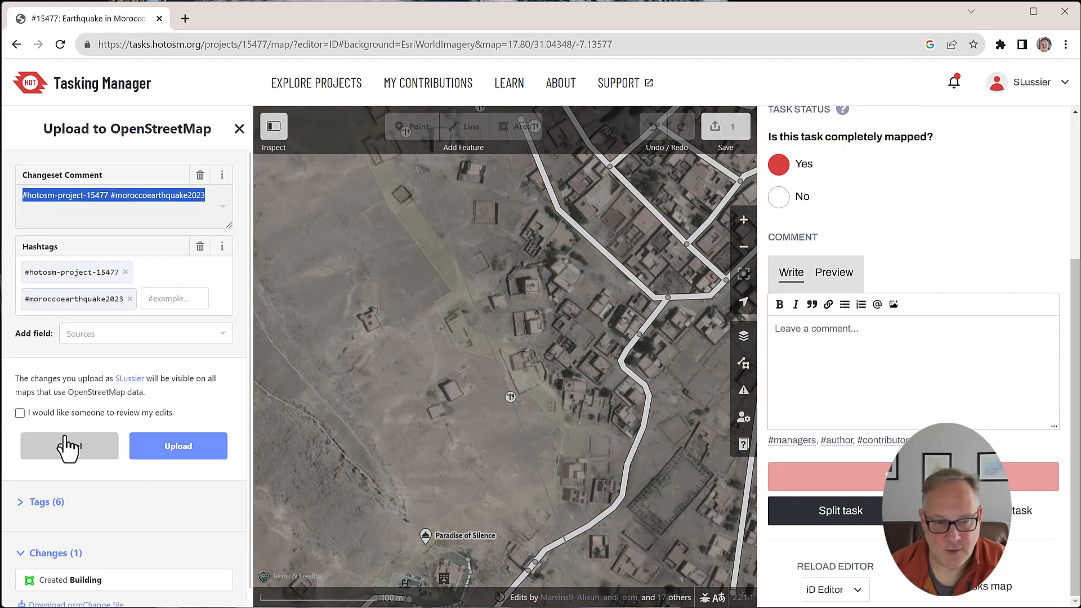
pyautogui.click(190, 449)
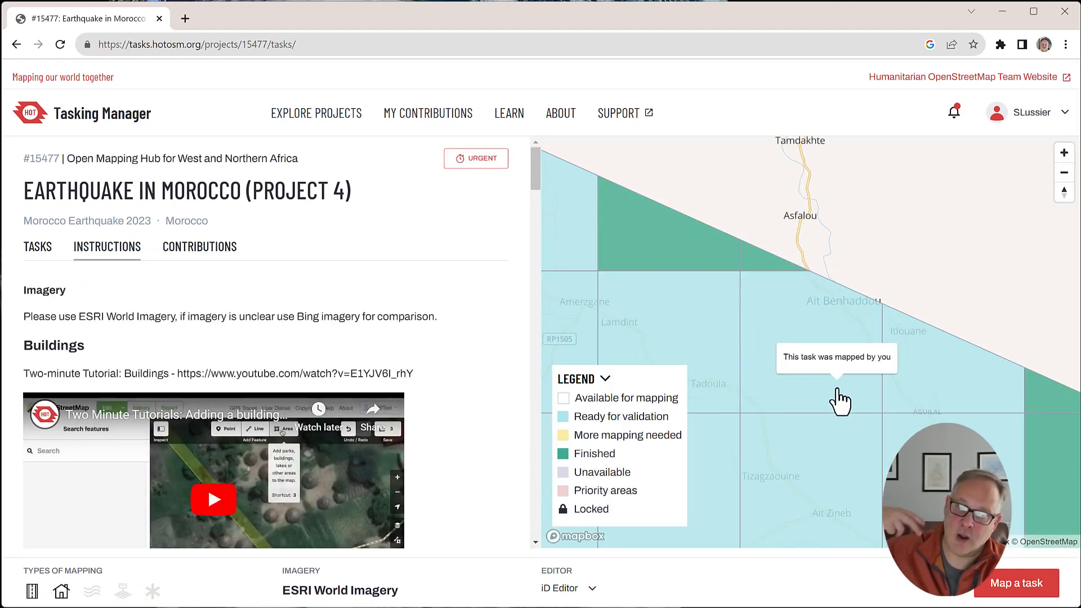
# Step: Look over the project grid around Ait Benhaddou and open another task for mapping in iD Editor
pyautogui.scroll(-5, 833, 352)
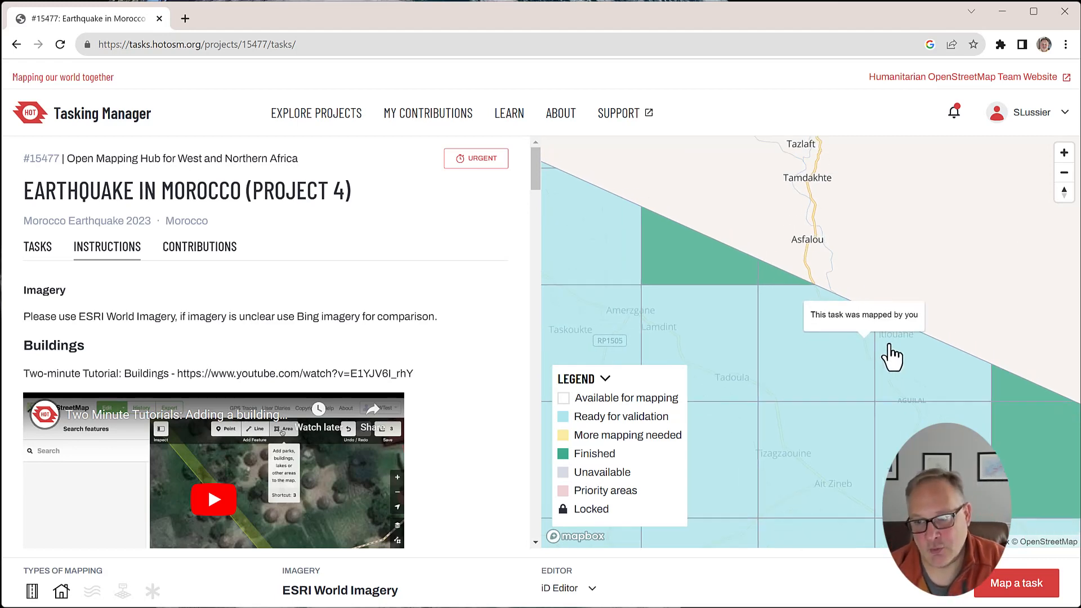
pyautogui.scroll(-3, 925, 359)
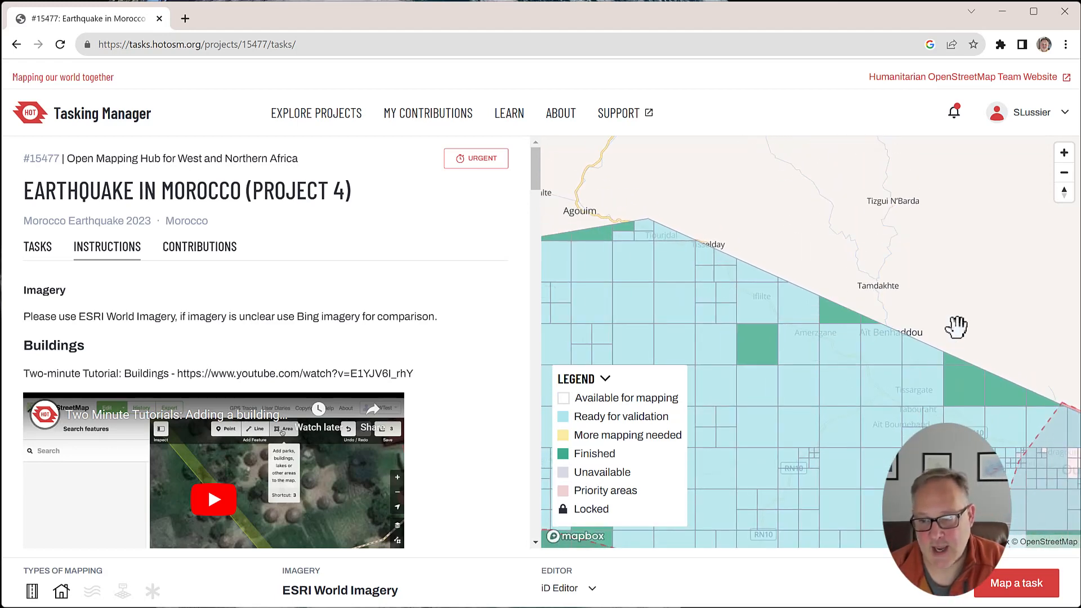
pyautogui.scroll(6, 813, 248)
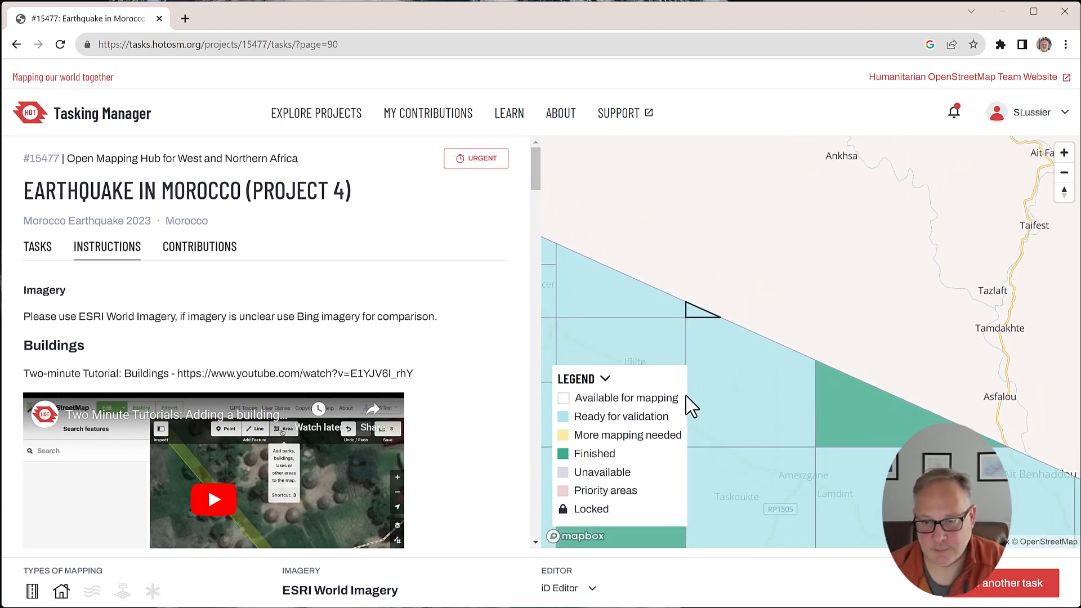
pyautogui.click(996, 588)
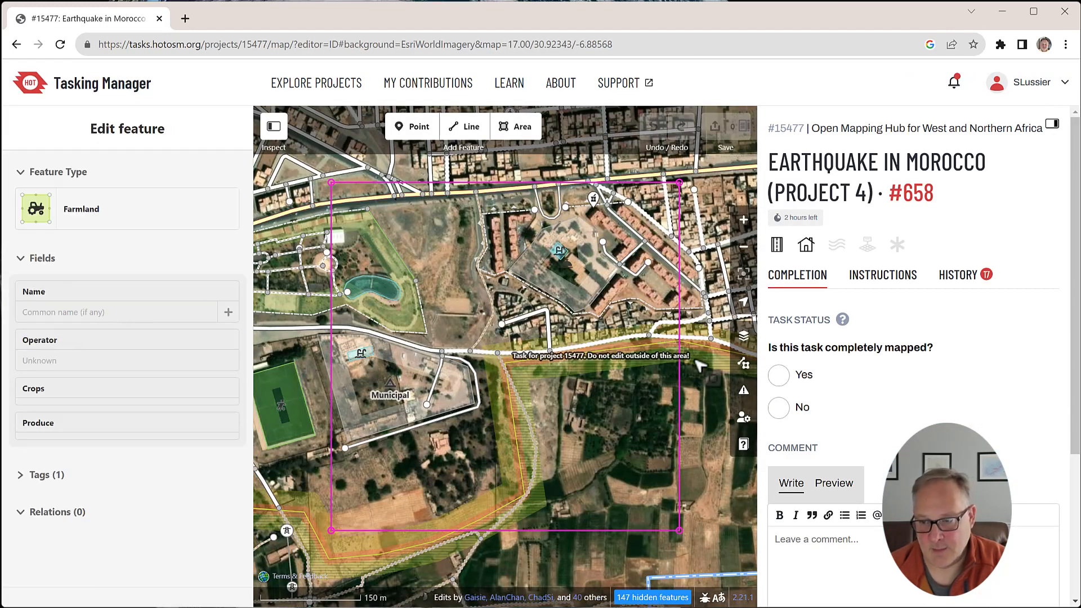
# Step: Examine the dense houses southwest of Hotel Ouarzazate Le Zat and the building south of the Municipal grounds for missing outlines
pyautogui.scroll(5, 585, 269)
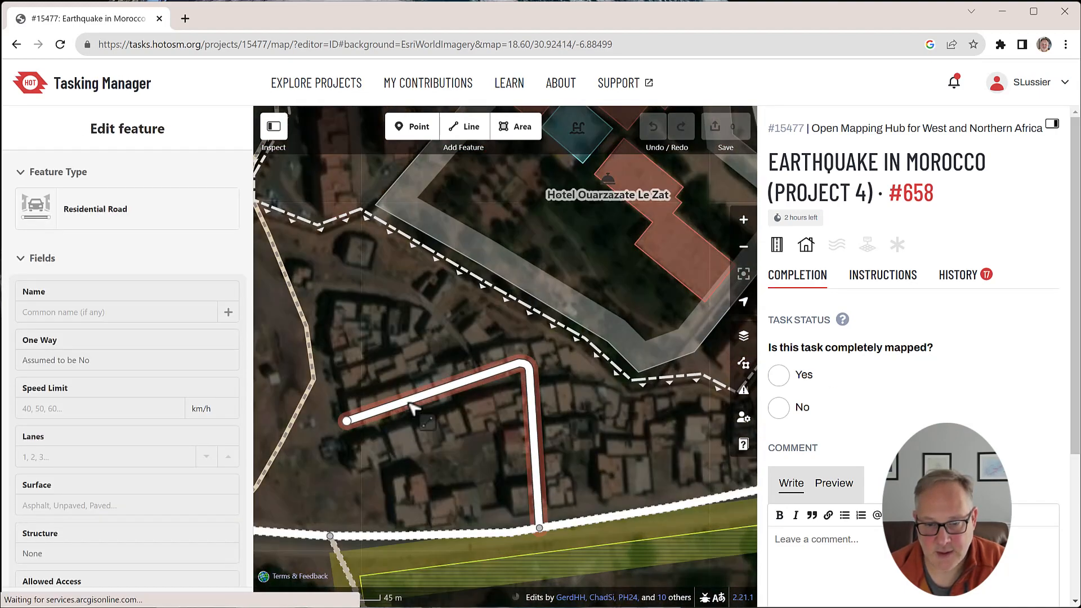
pyautogui.scroll(4, 371, 386)
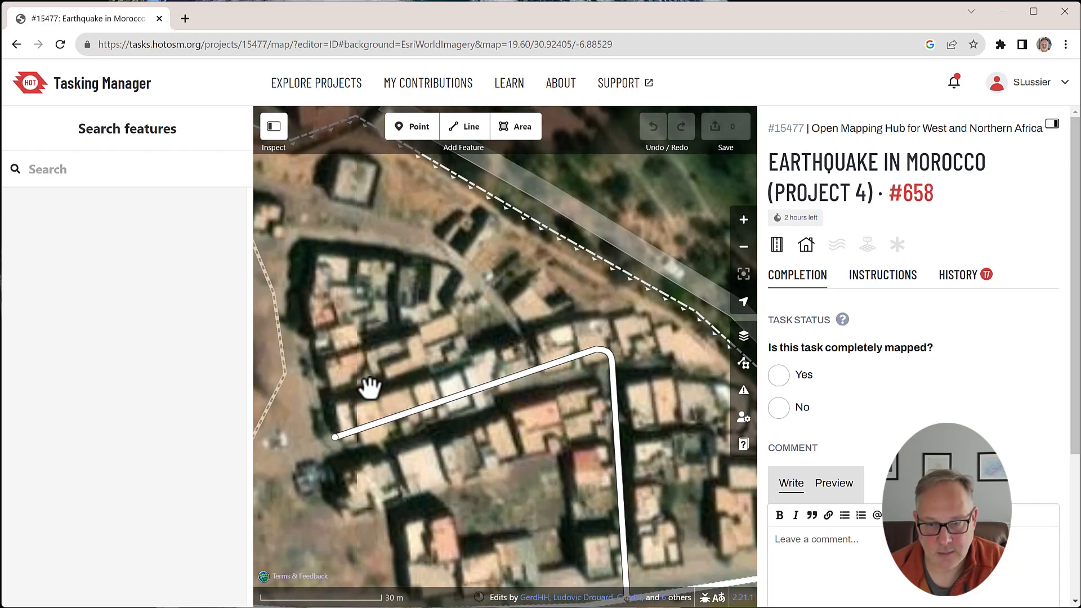
pyautogui.scroll(-9, 512, 406)
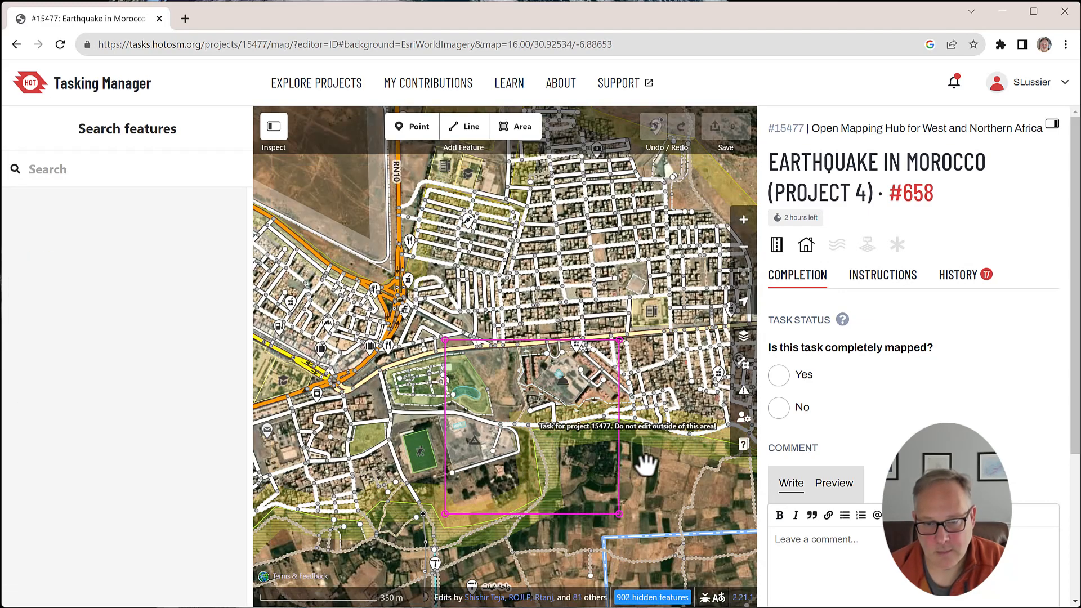
pyautogui.scroll(-3, 502, 304)
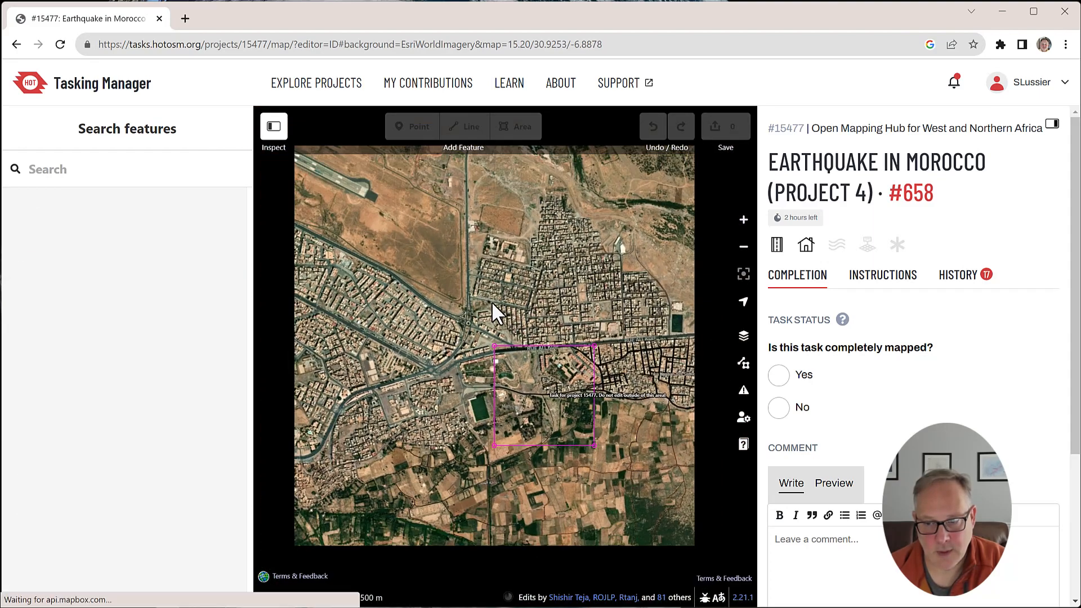
pyautogui.scroll(7, 535, 434)
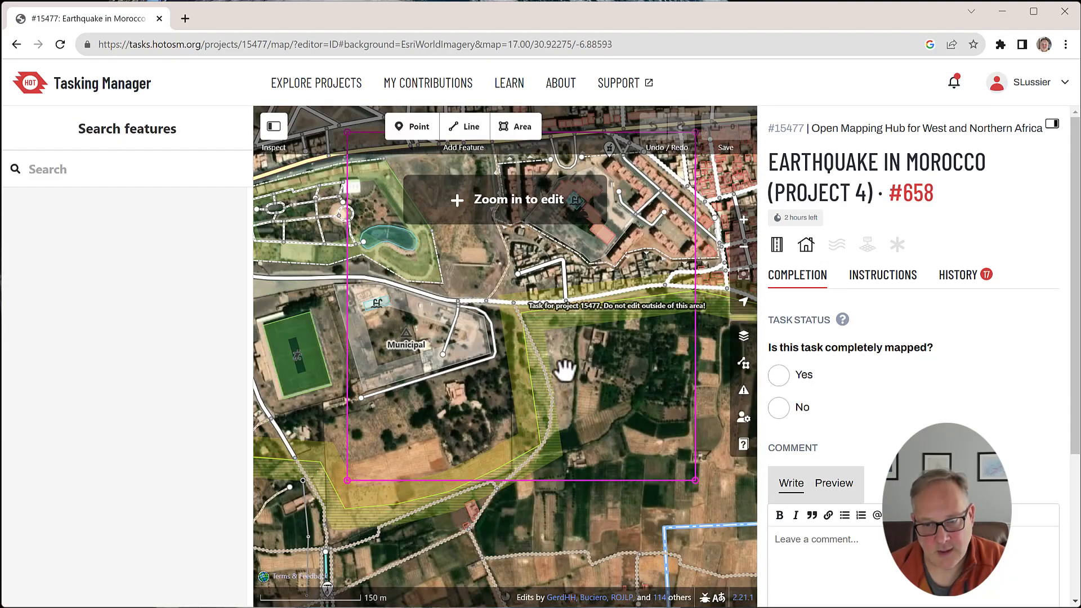
pyautogui.click(457, 370)
pyautogui.scroll(3, 458, 370)
pyautogui.click(458, 417)
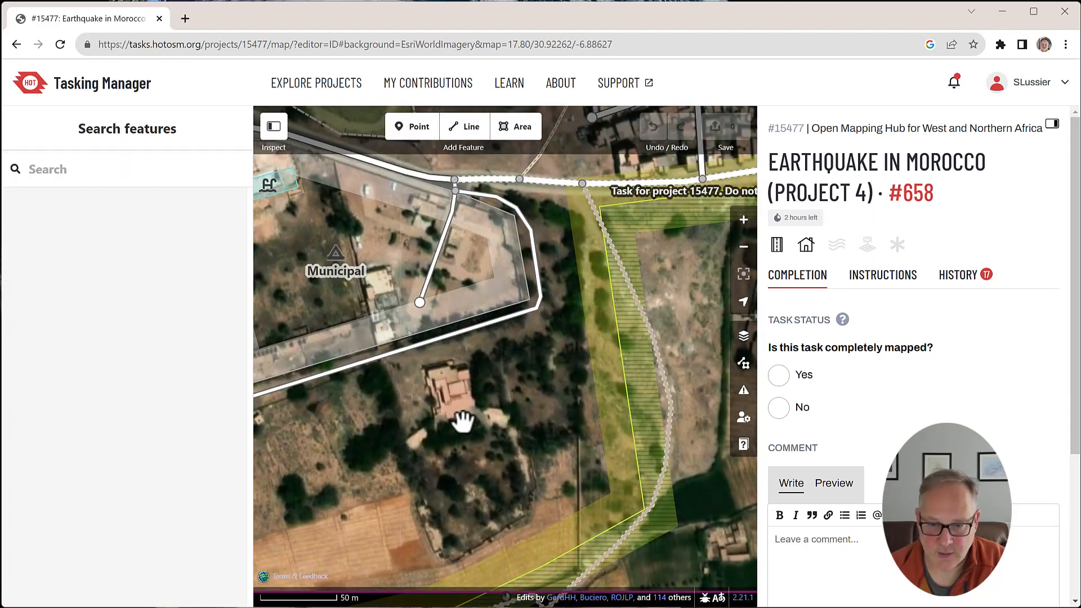
# Step: Mark task #658 as not completely mapped and submit it without a comment
pyautogui.scroll(-2, 460, 418)
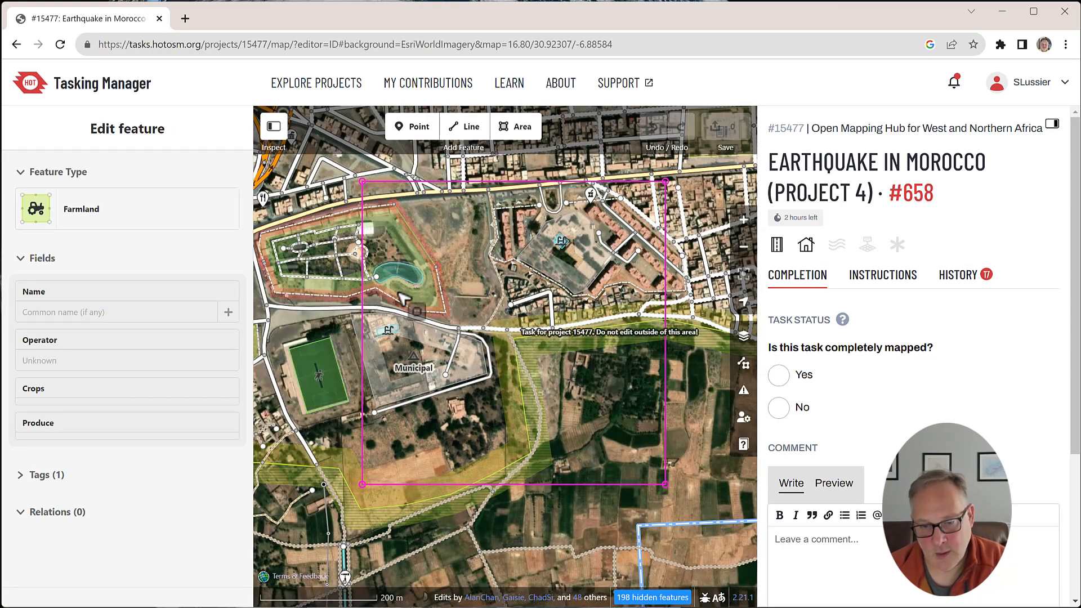
pyautogui.scroll(-3, 876, 459)
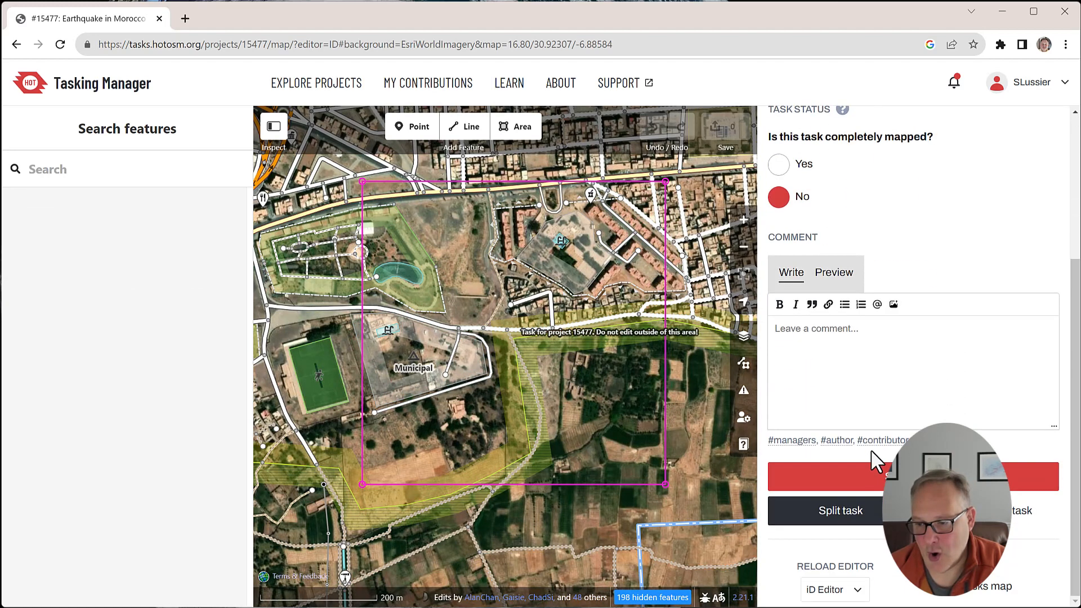
pyautogui.click(901, 477)
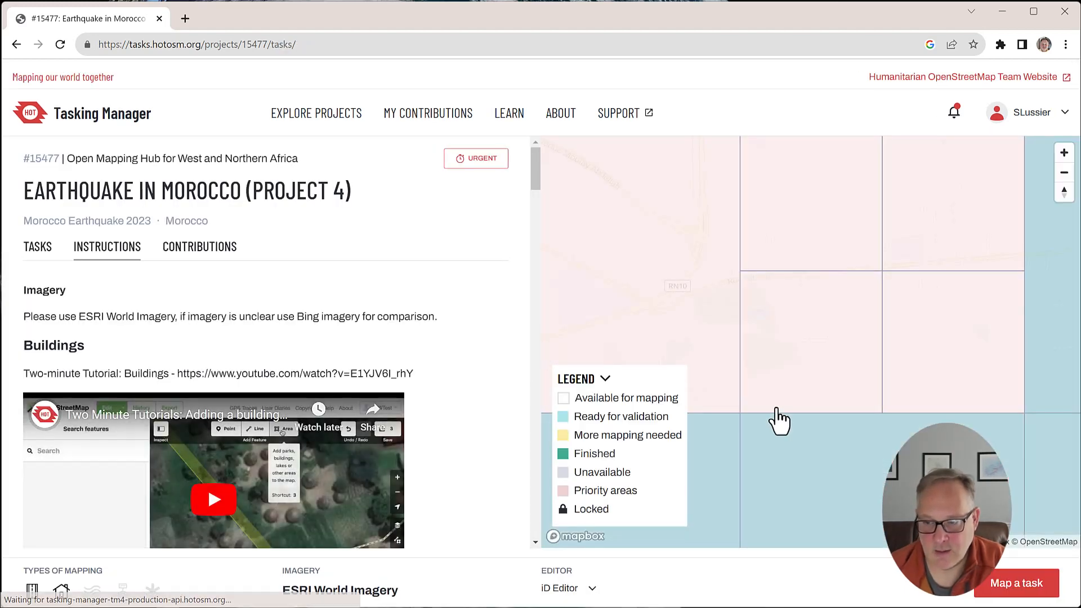
# Step: Survey the project grid around Ouarzazate and Tabounte and open a different task for mapping
pyautogui.scroll(-5, 833, 433)
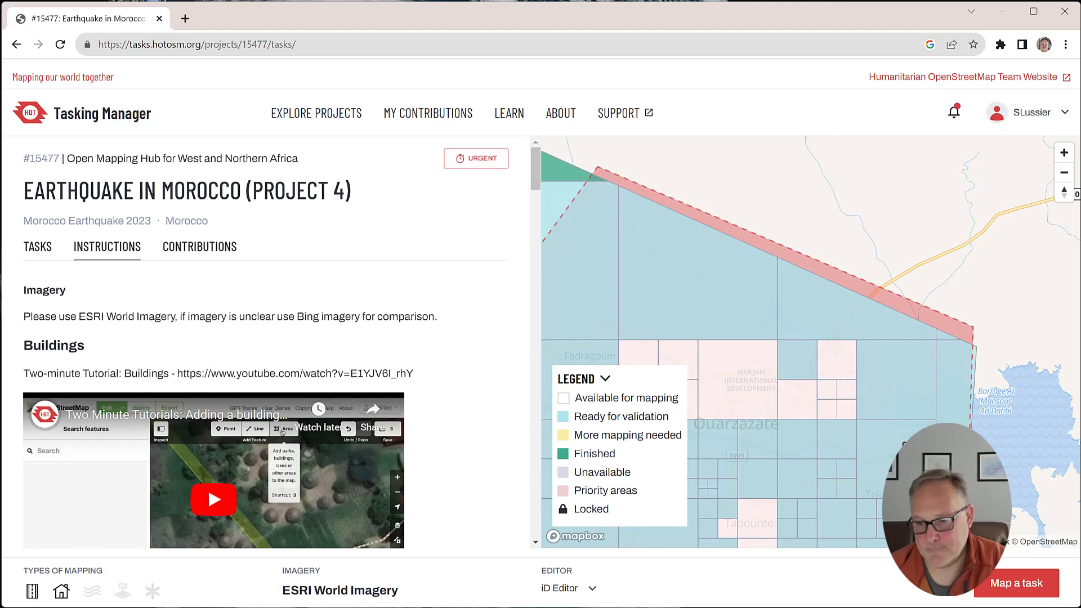
pyautogui.moveTo(894, 454); pyautogui.dragTo(811, 213)
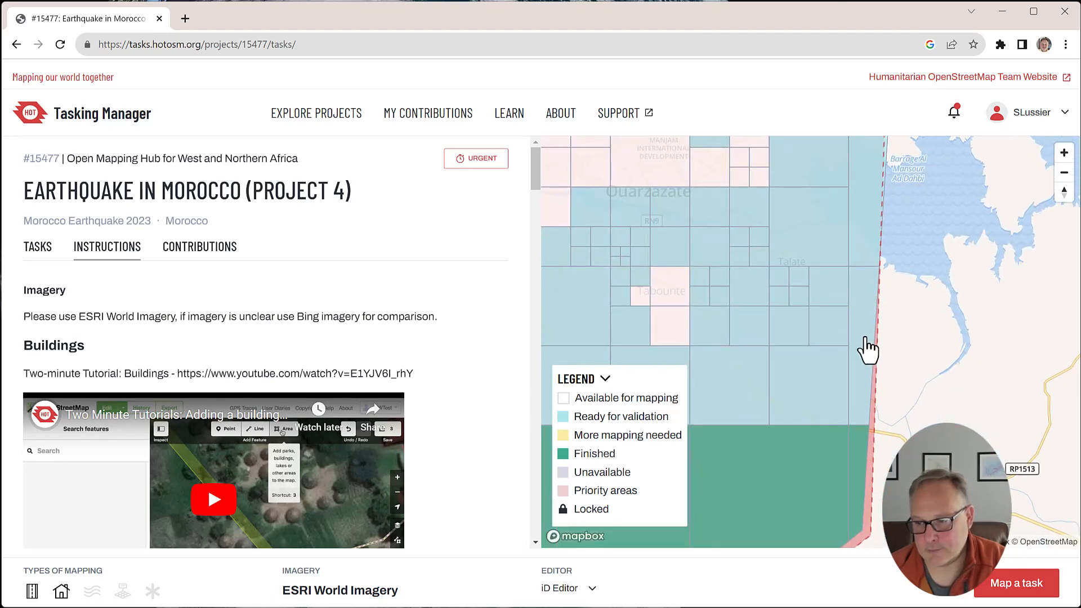
pyautogui.click(1011, 588)
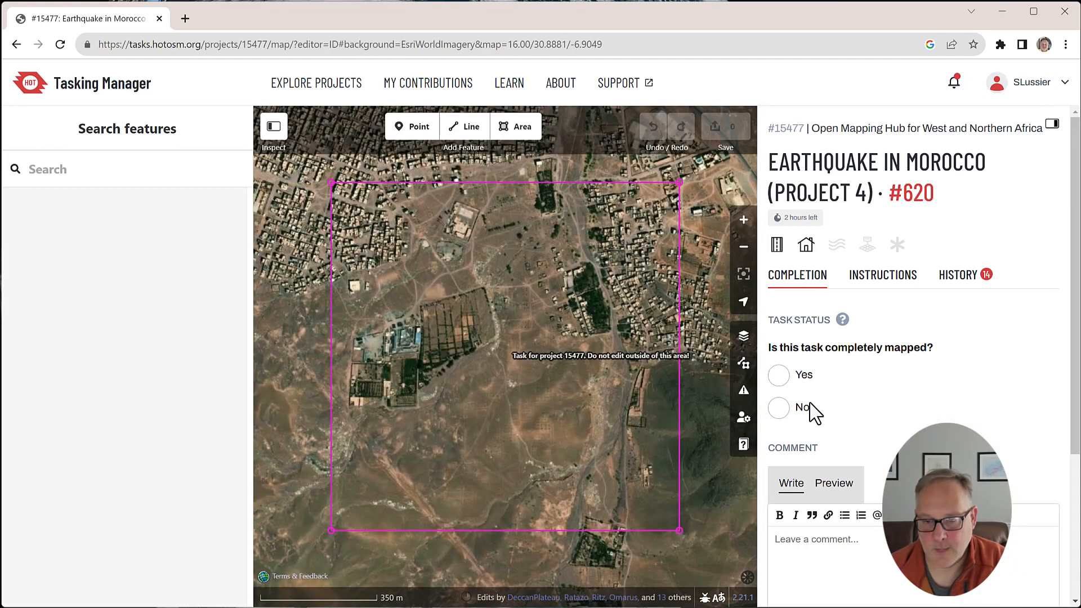
# Step: Look over the area of task #620, mark it as not completely mapped and submit it without a comment
pyautogui.click(451, 229)
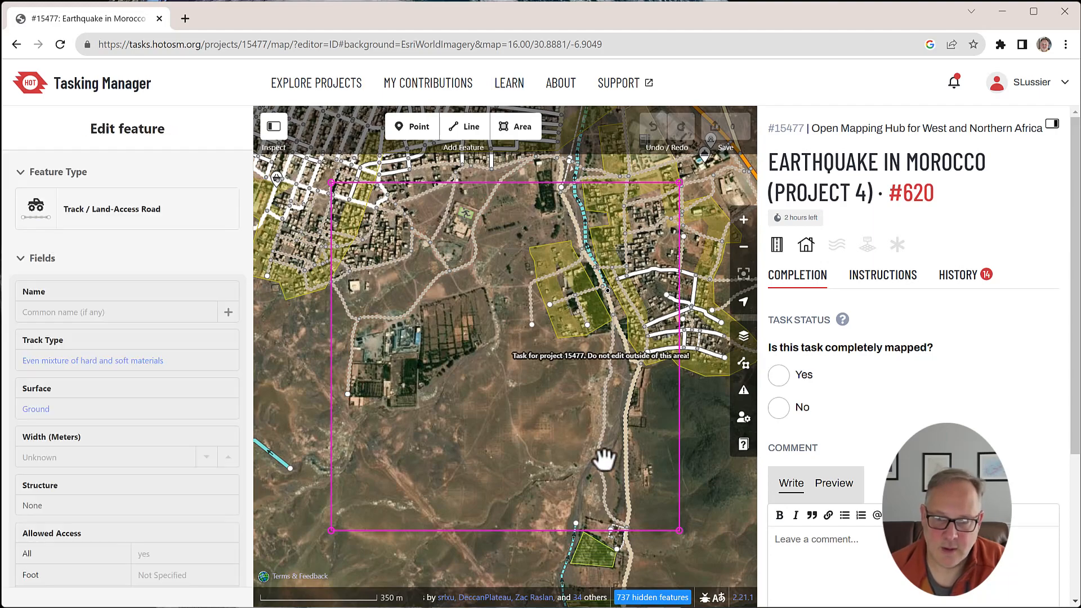
pyautogui.scroll(-3, 609, 431)
pyautogui.scroll(-2, 528, 388)
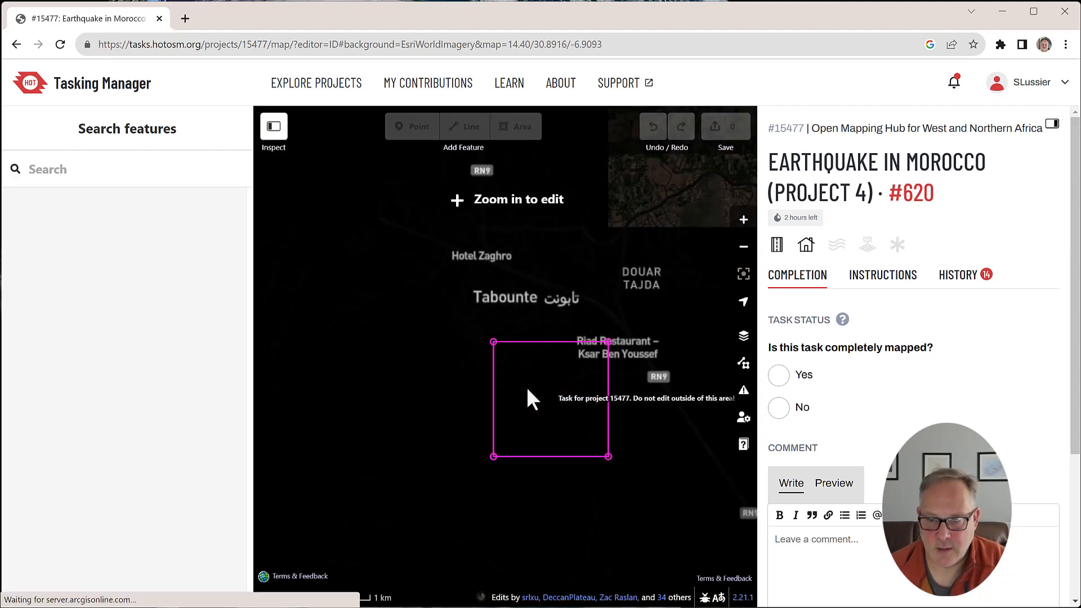
pyautogui.scroll(2, 553, 389)
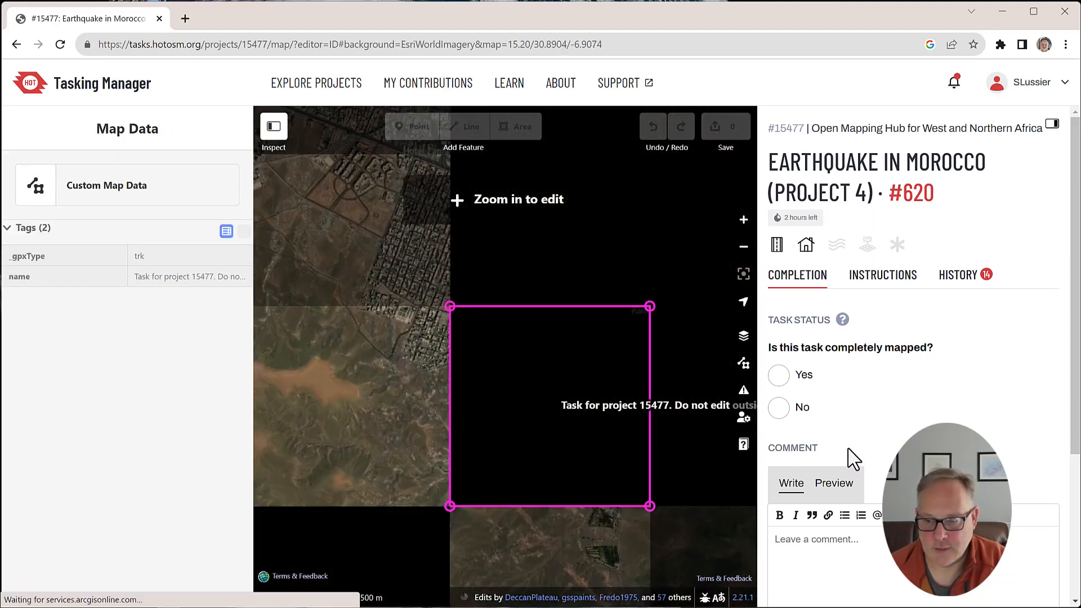
pyautogui.click(779, 408)
pyautogui.scroll(-3, 779, 419)
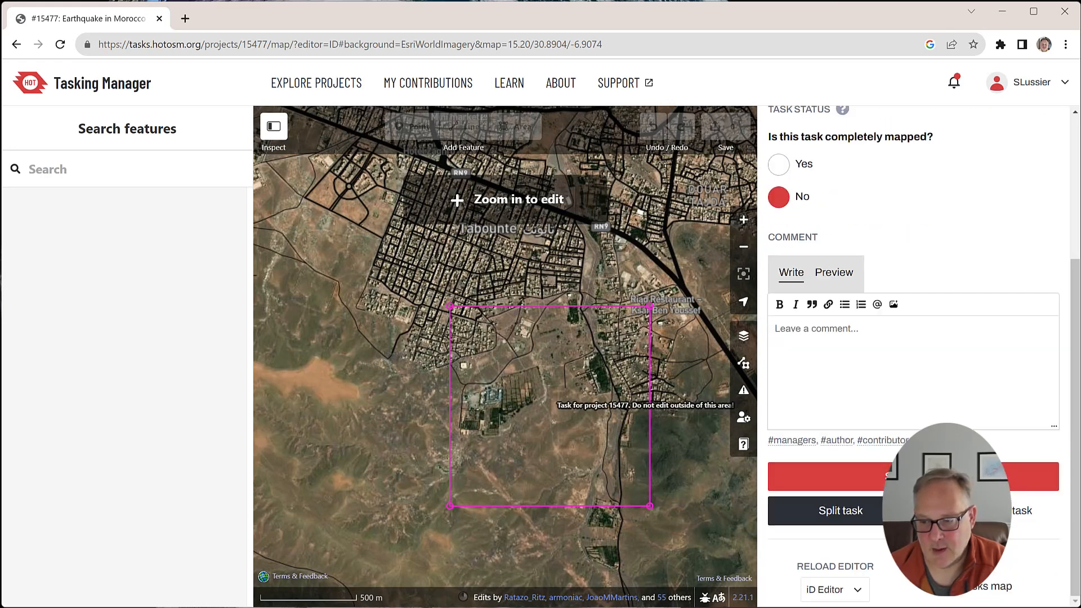
pyautogui.click(817, 476)
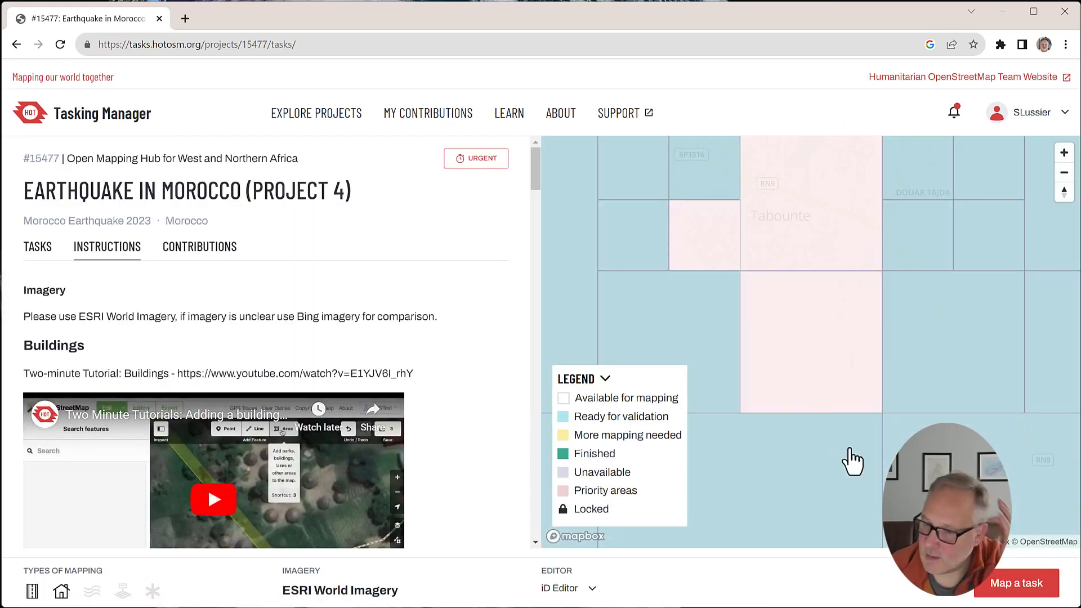
# Step: Survey the project grid around Ouarzazate and south along the RP1507, and open another task for mapping in iD Editor
pyautogui.scroll(-5, 847, 456)
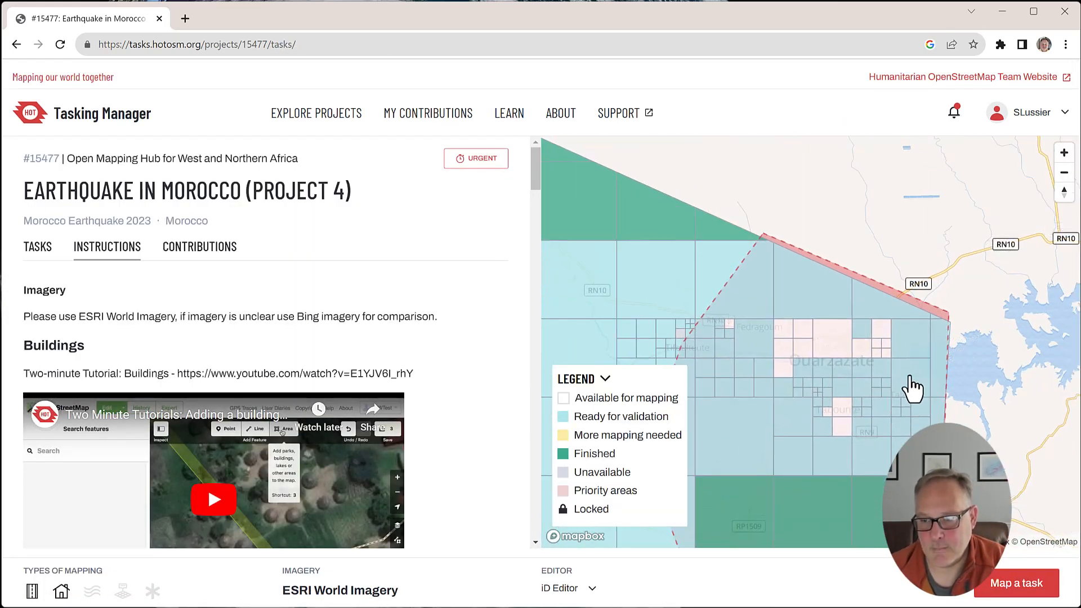
pyautogui.moveTo(912, 388); pyautogui.dragTo(910, 203)
pyautogui.scroll(5, 862, 302)
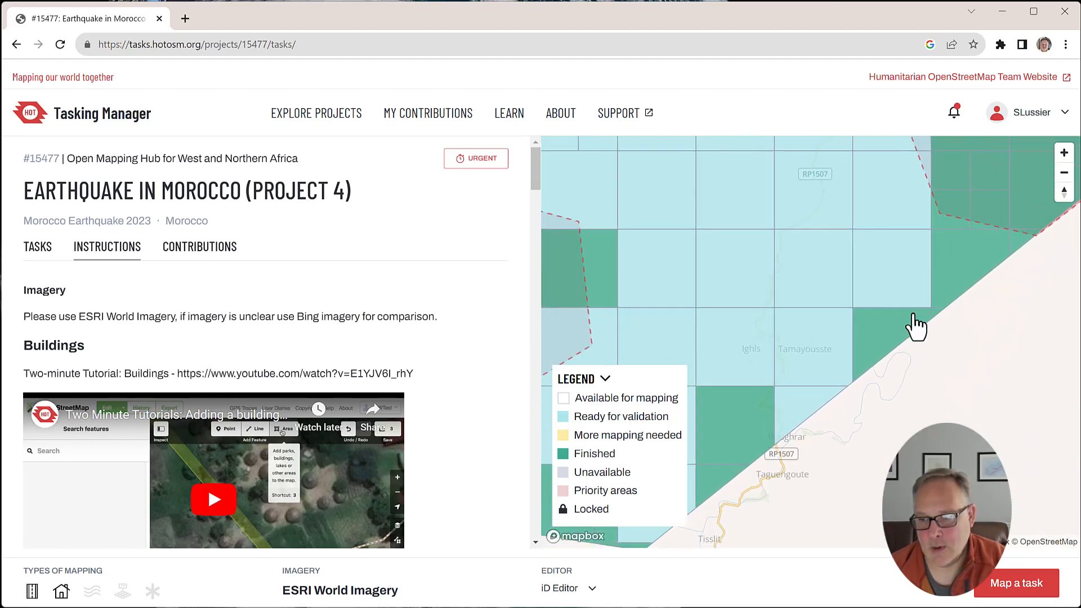
pyautogui.moveTo(881, 424); pyautogui.dragTo(845, 436)
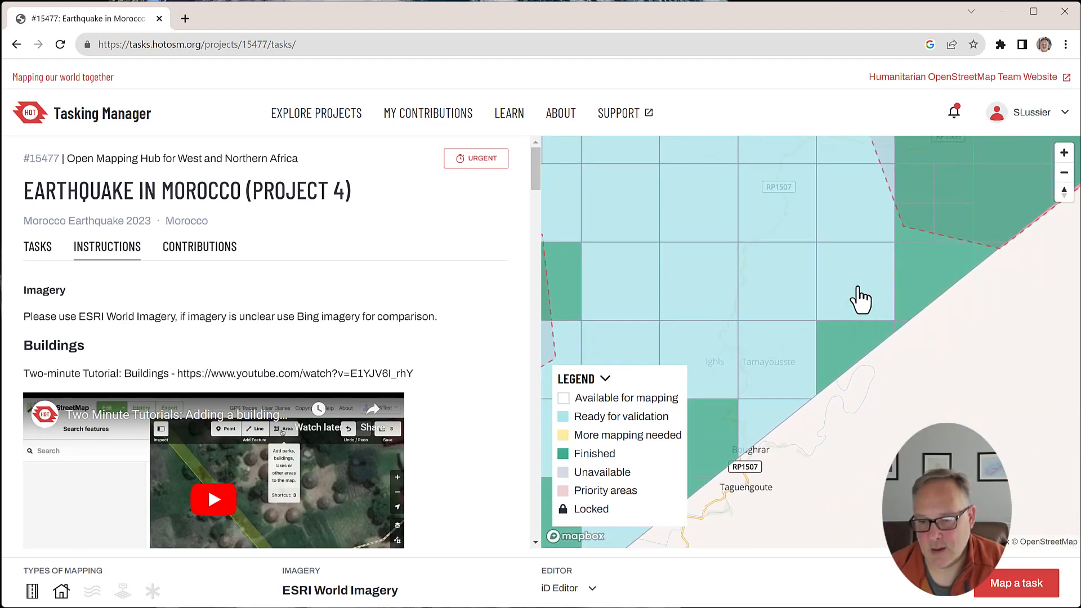
pyautogui.click(998, 592)
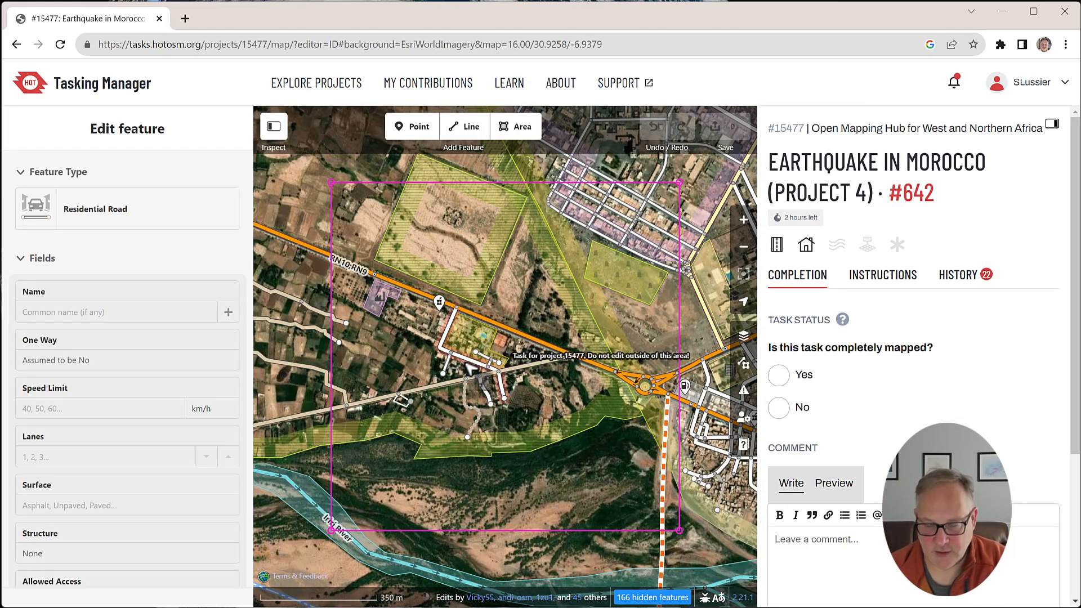
# Step: Examine the houses in and around the residential area south of the RN10;RN9 road in task #642 for missing outlines
pyautogui.scroll(3, 456, 362)
pyautogui.scroll(4, 459, 358)
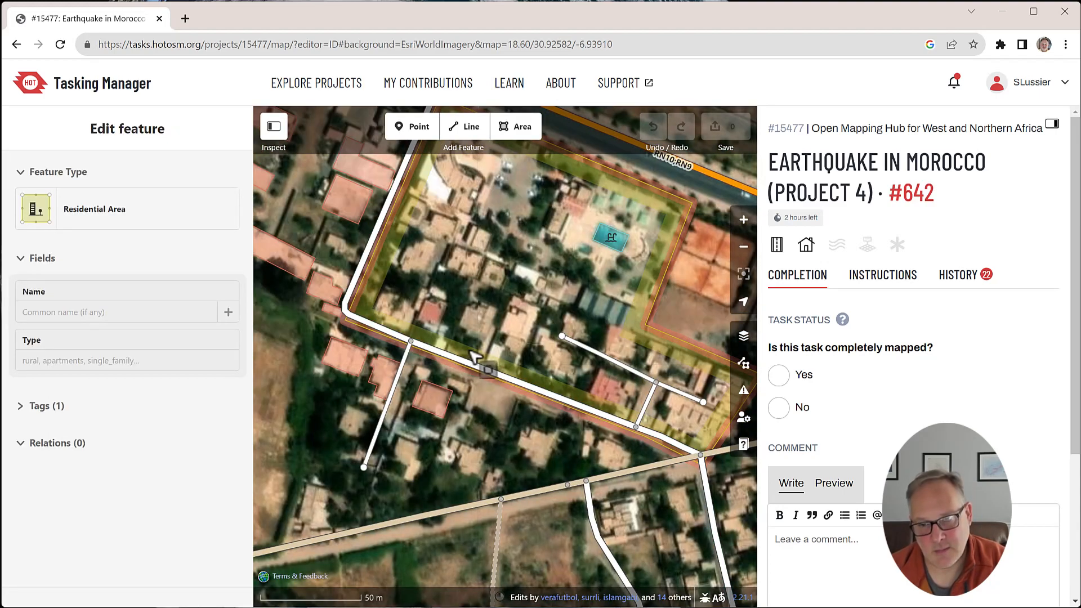
pyautogui.moveTo(485, 374); pyautogui.dragTo(635, 223)
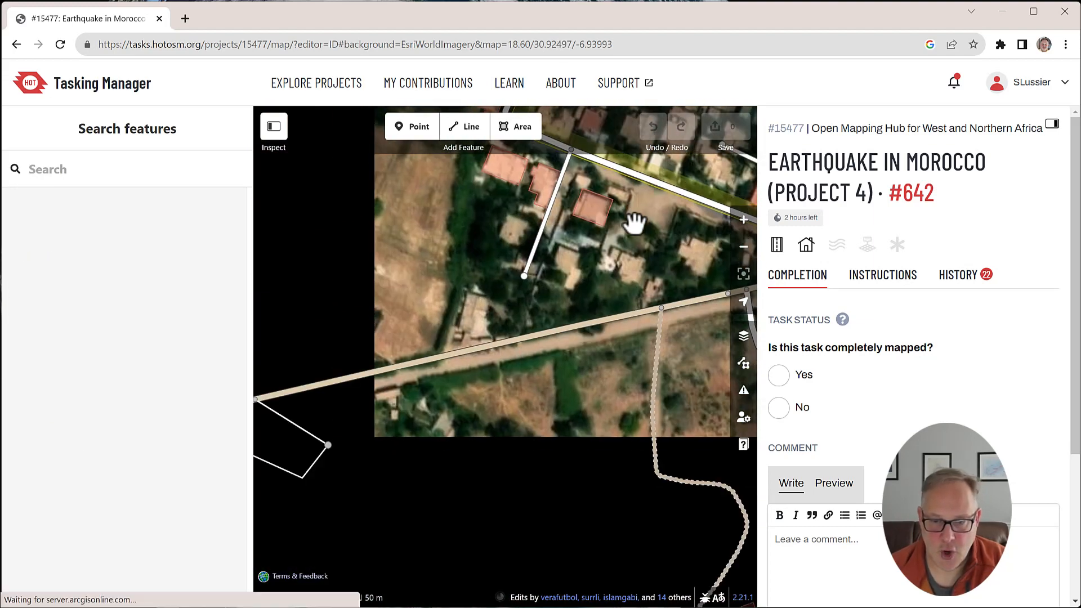
pyautogui.scroll(-5, 573, 350)
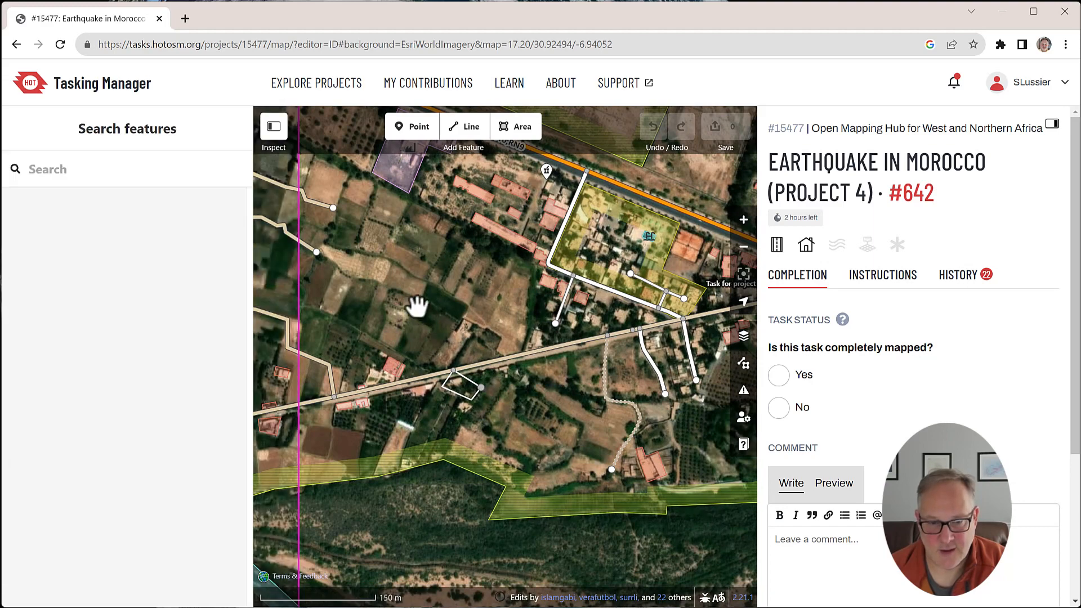
pyautogui.moveTo(394, 284); pyautogui.dragTo(399, 431)
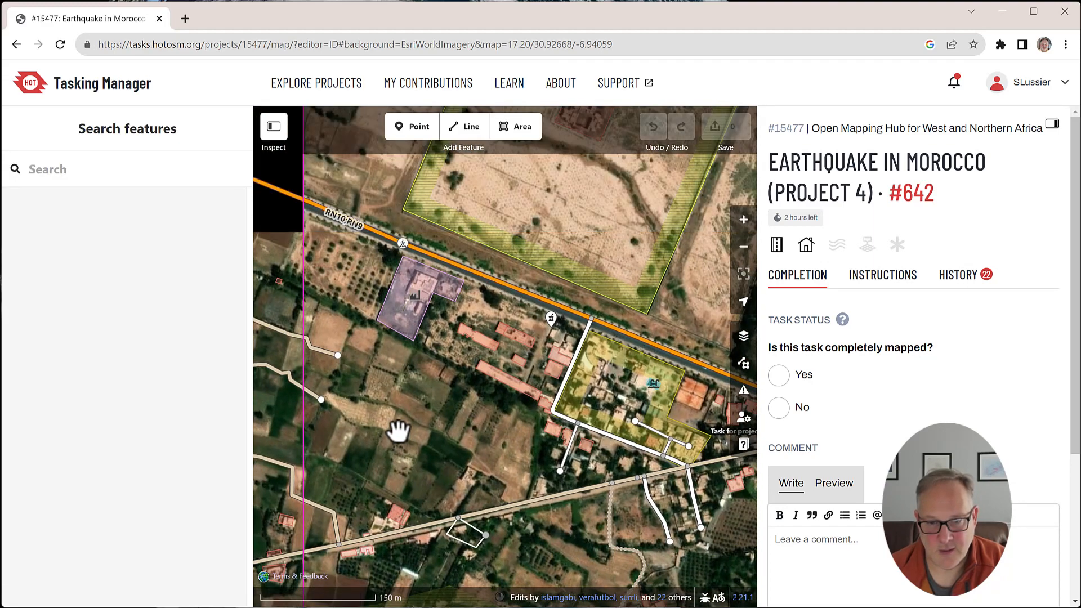
pyautogui.moveTo(422, 372); pyautogui.dragTo(272, 335)
pyautogui.moveTo(708, 314); pyautogui.dragTo(446, 375)
pyautogui.moveTo(678, 456); pyautogui.dragTo(579, 401)
pyautogui.moveTo(490, 425); pyautogui.dragTo(595, 360)
pyautogui.scroll(5, 595, 359)
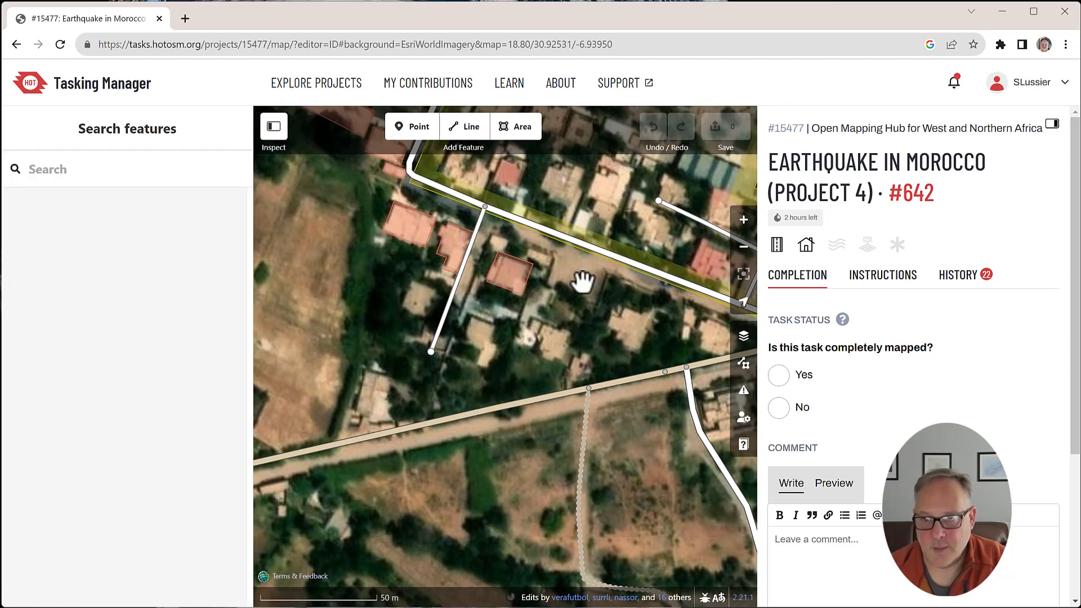
pyautogui.moveTo(583, 281); pyautogui.dragTo(505, 430)
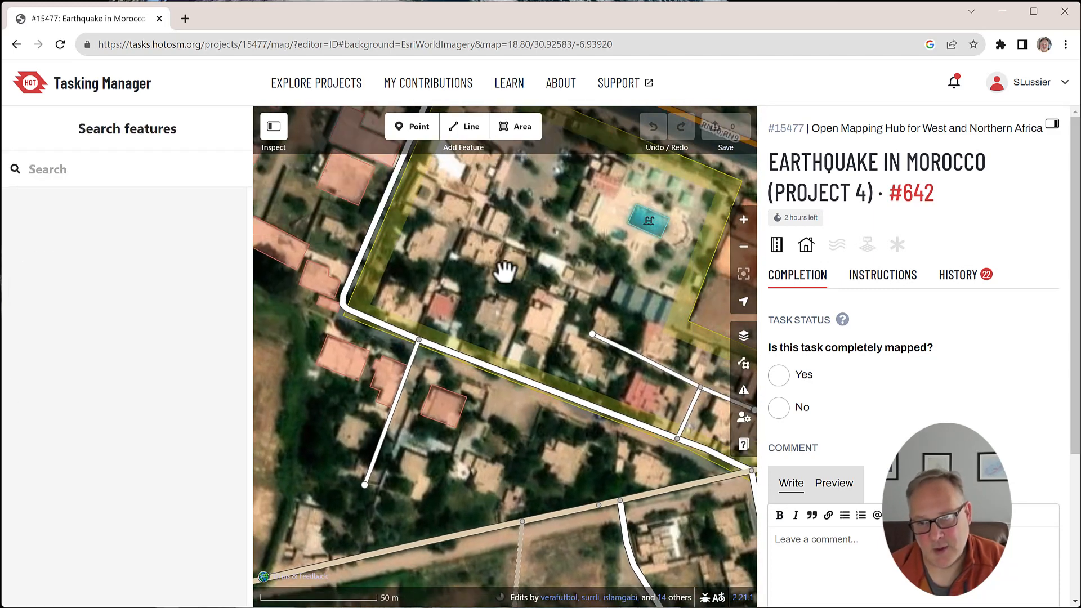
pyautogui.scroll(-3, 505, 271)
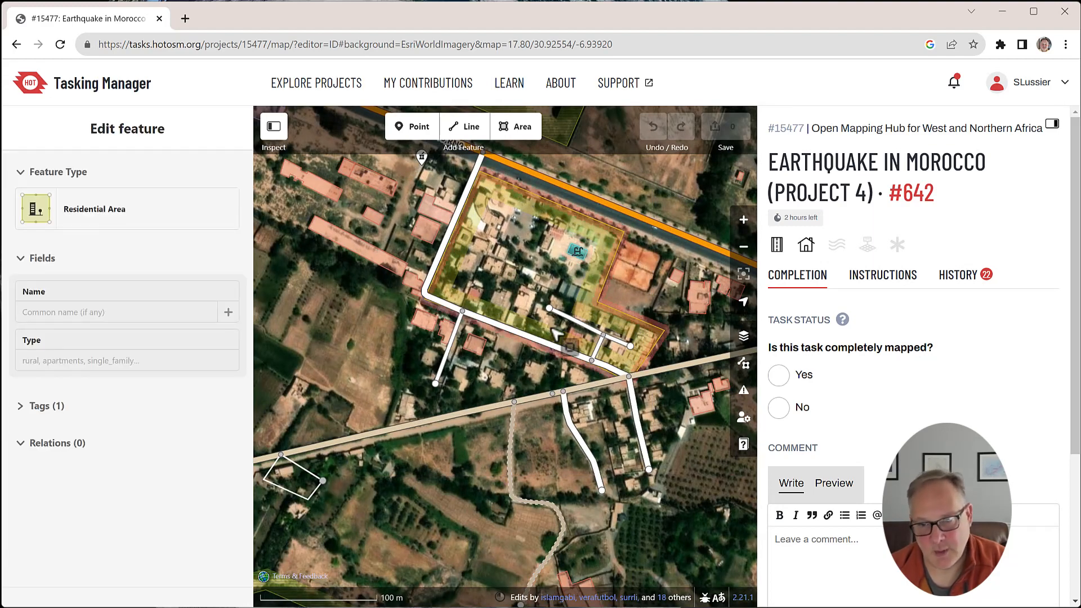
pyautogui.scroll(3, 579, 259)
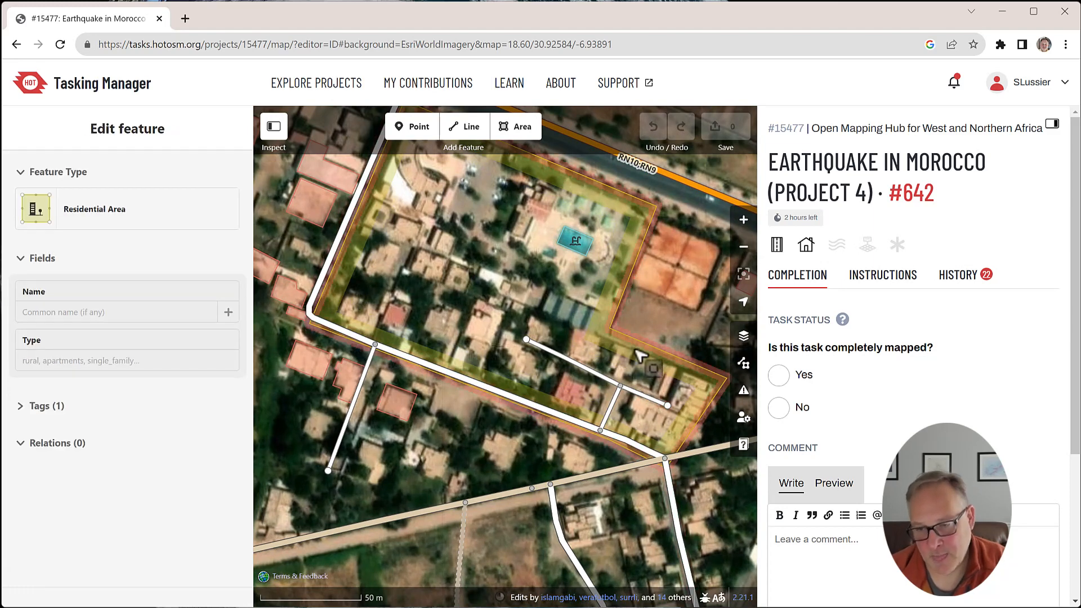
# Step: Skim the mapping instructions for task #642, mark it as not completely mapped and submit it without a comment
pyautogui.click(894, 275)
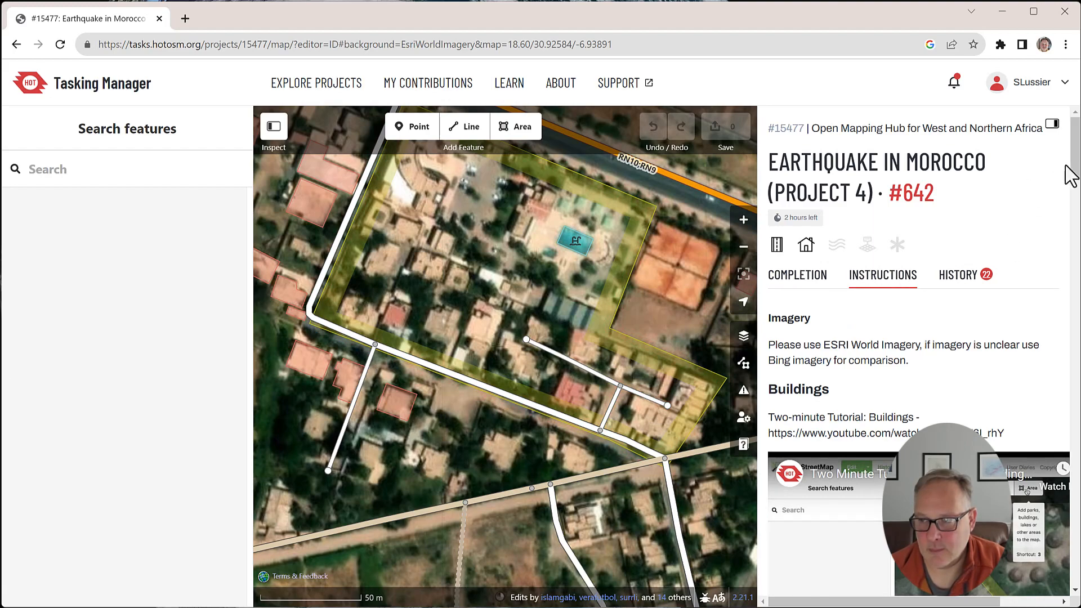
pyautogui.scroll(-10, 1066, 167)
pyautogui.scroll(10, 986, 237)
pyautogui.click(813, 280)
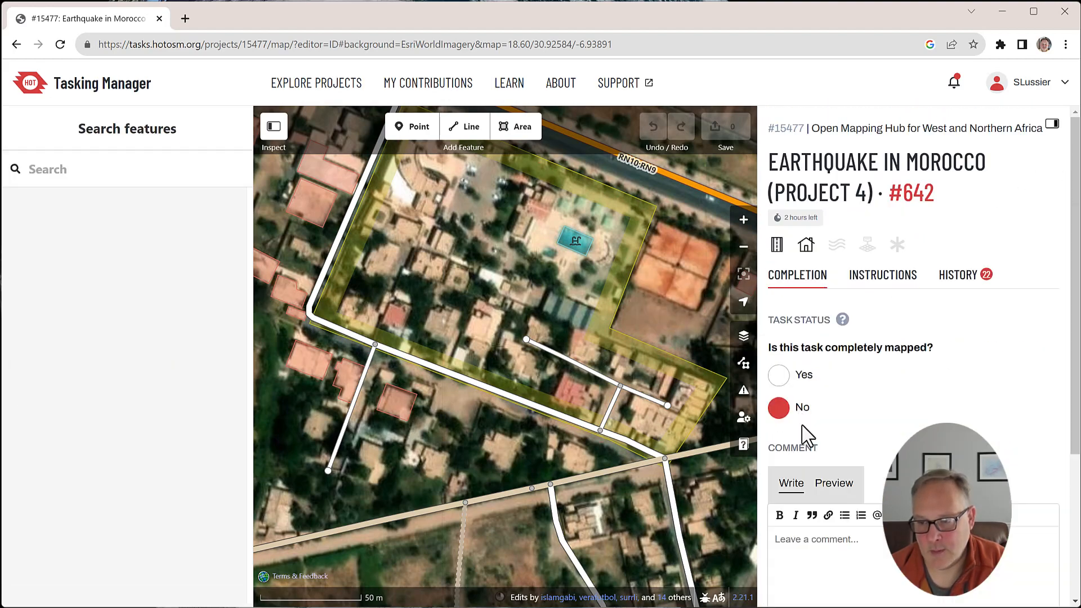
pyautogui.scroll(-4, 809, 435)
pyautogui.click(874, 476)
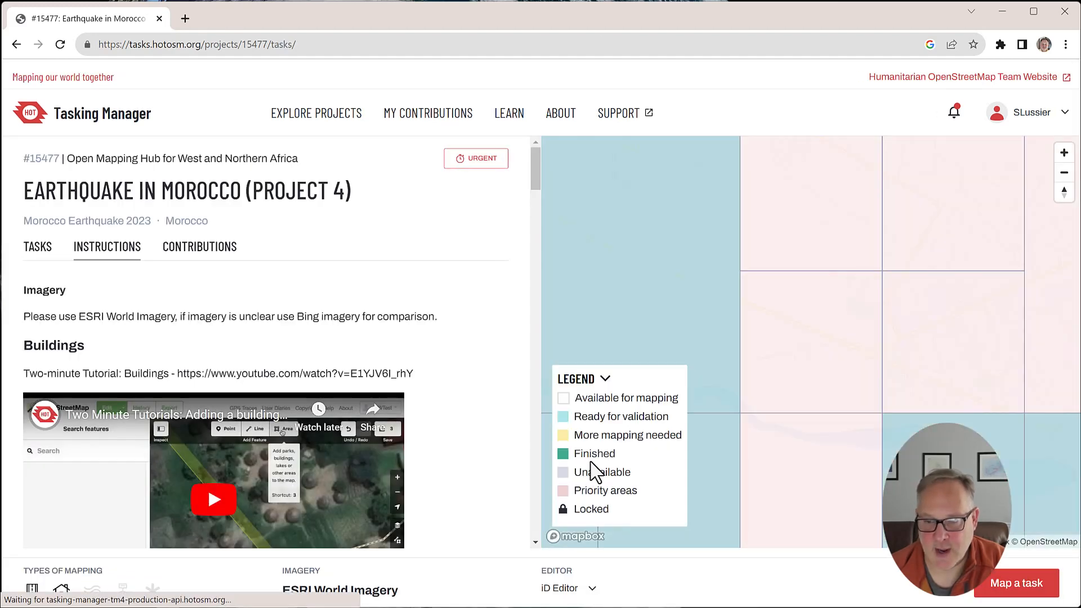
# Step: Survey the project grid from Ouarzazate west to the RR110 area and open a different task for mapping in iD Editor
pyautogui.scroll(-5, 727, 417)
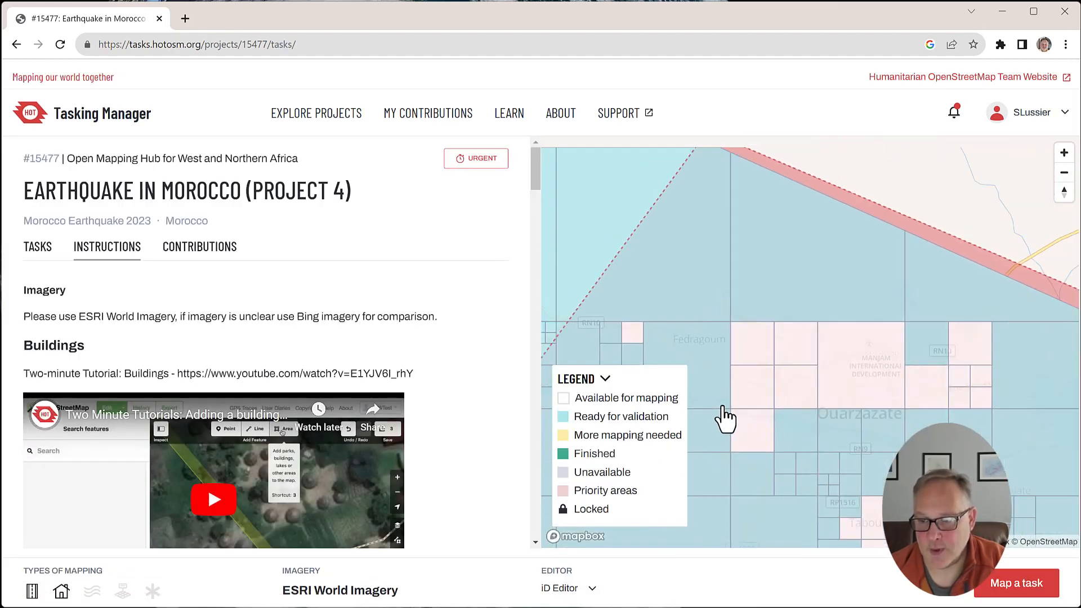
pyautogui.scroll(-3, 726, 417)
pyautogui.moveTo(874, 415); pyautogui.dragTo(1044, 186)
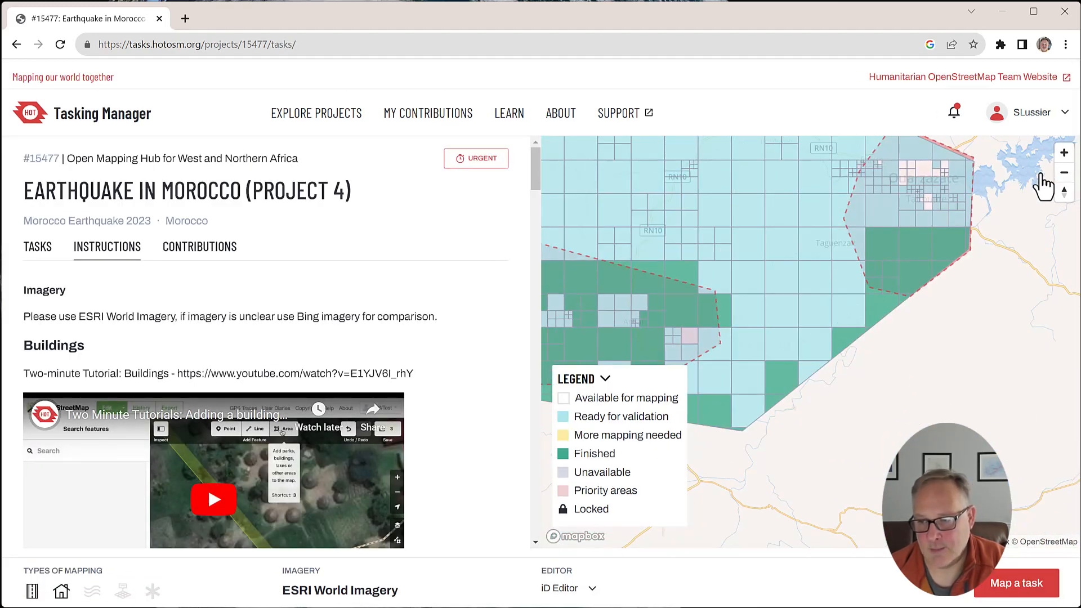
pyautogui.moveTo(775, 296); pyautogui.dragTo(1006, 246)
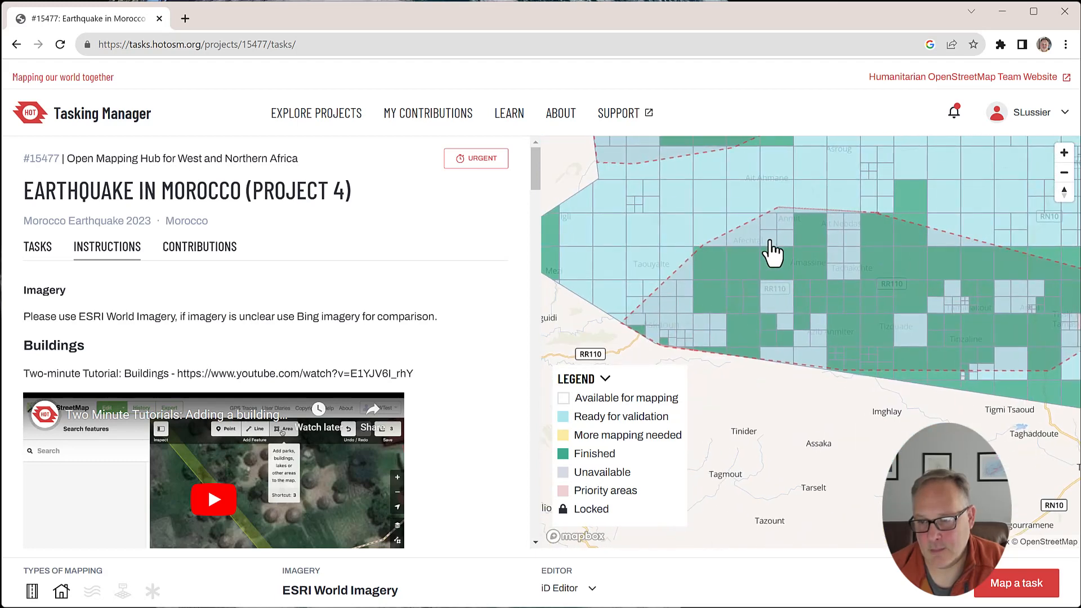
pyautogui.moveTo(775, 254); pyautogui.dragTo(794, 282)
pyautogui.scroll(5, 825, 394)
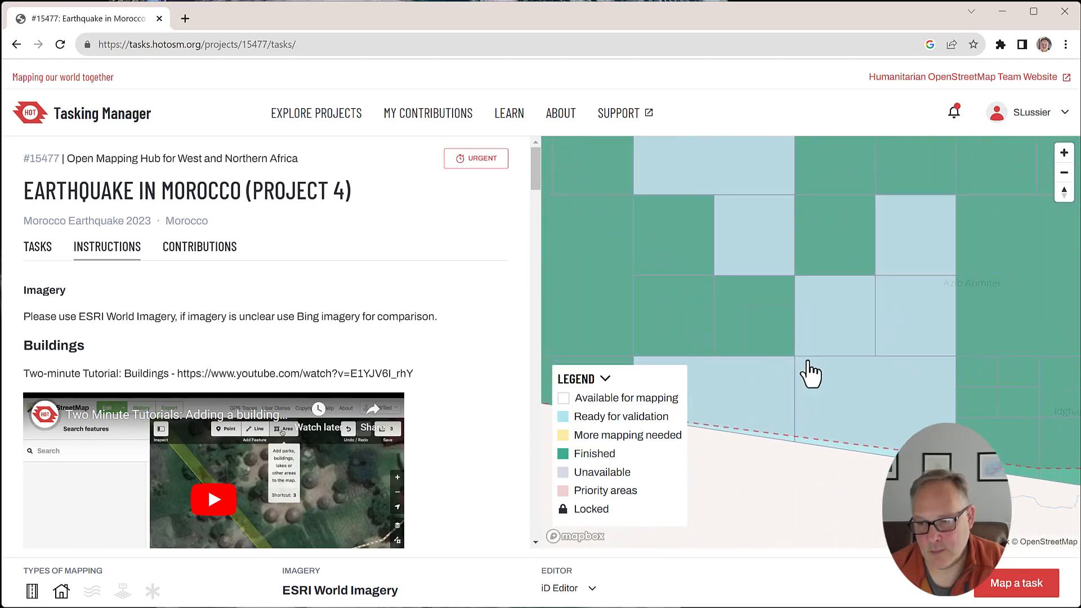
pyautogui.click(1000, 592)
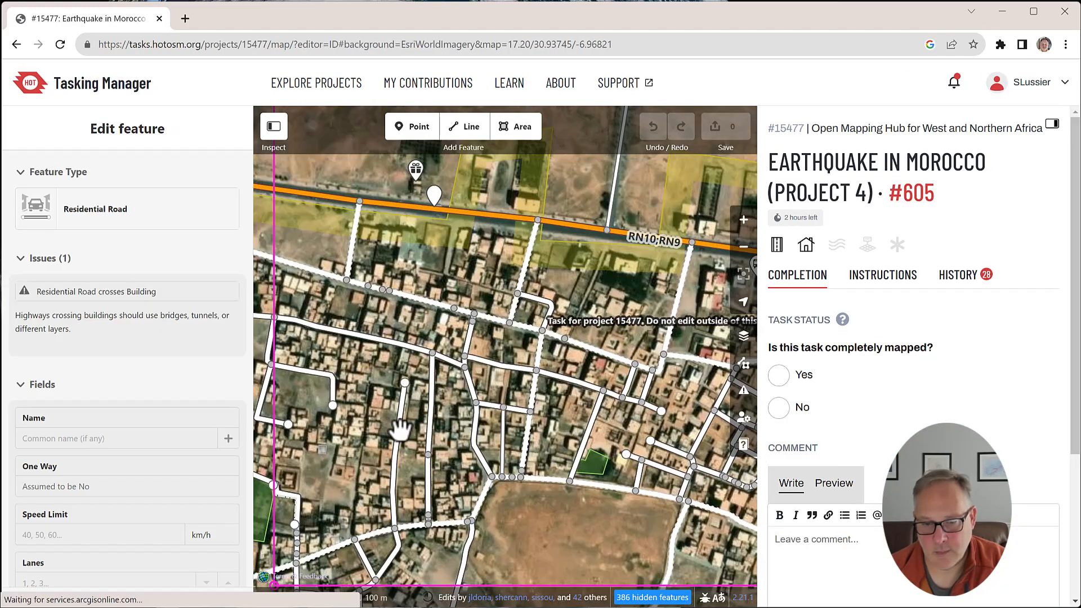
# Step: Inspect the long building outlines on both sides of the residential roads northwest of the bare field in task #605
pyautogui.scroll(5, 401, 431)
pyautogui.click(513, 486)
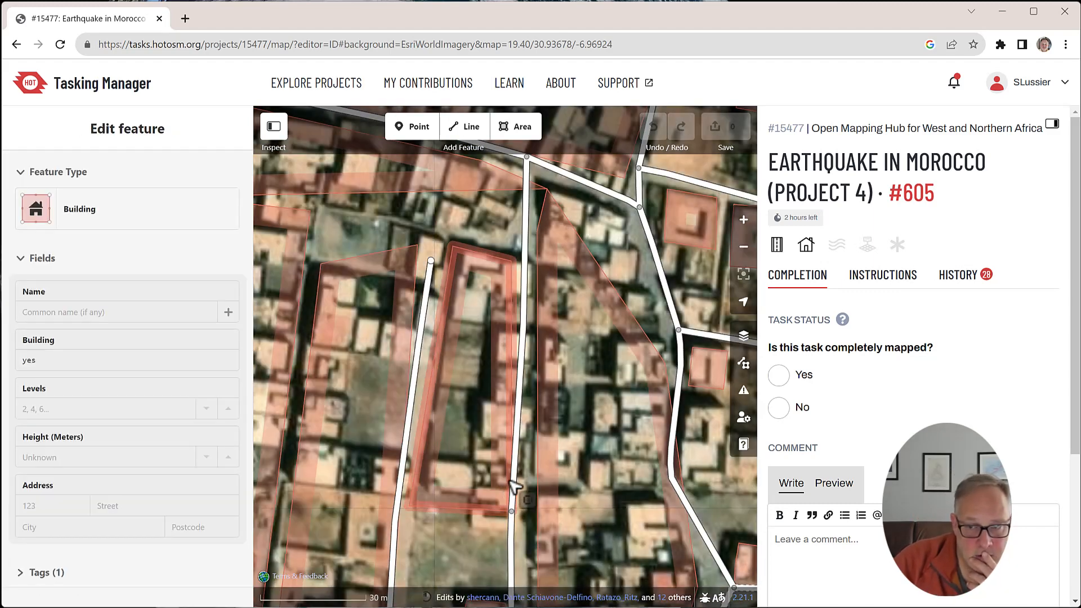
pyautogui.click(540, 478)
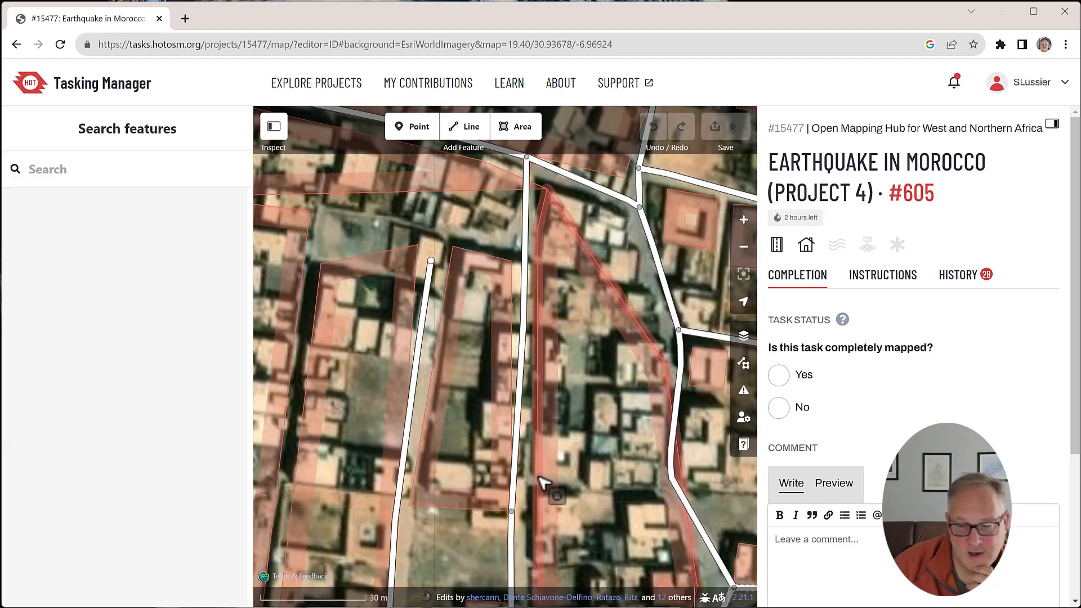
pyautogui.click(558, 477)
pyautogui.click(565, 456)
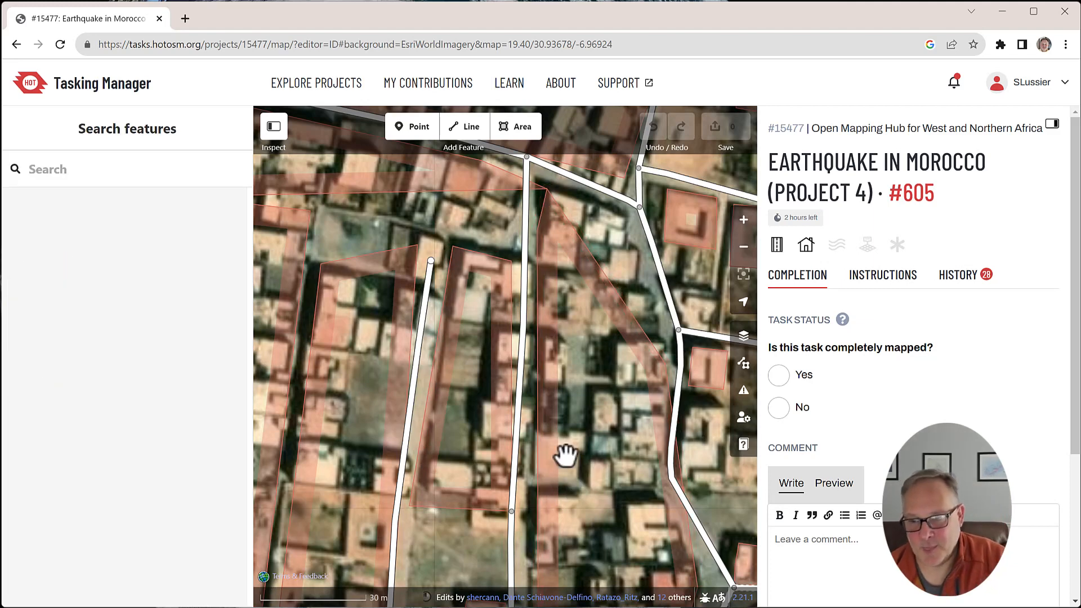
pyautogui.click(508, 288)
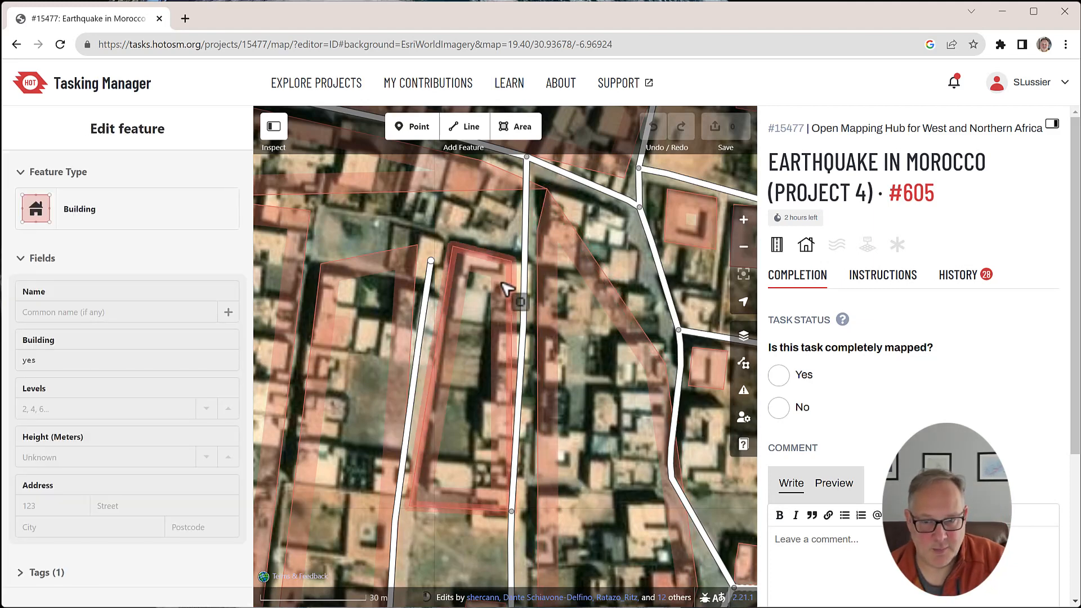
# Step: Inspect the houses in the northern part of task #605, from the walled pool compound east to the looped side road, for missing outlines
pyautogui.scroll(-5, 507, 289)
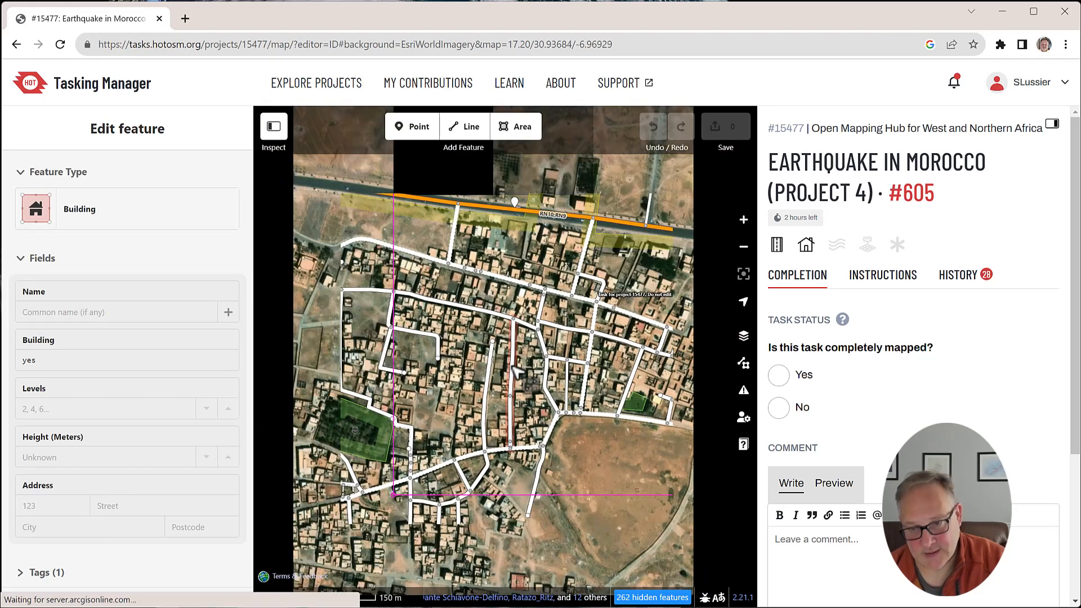
pyautogui.scroll(-2, 515, 372)
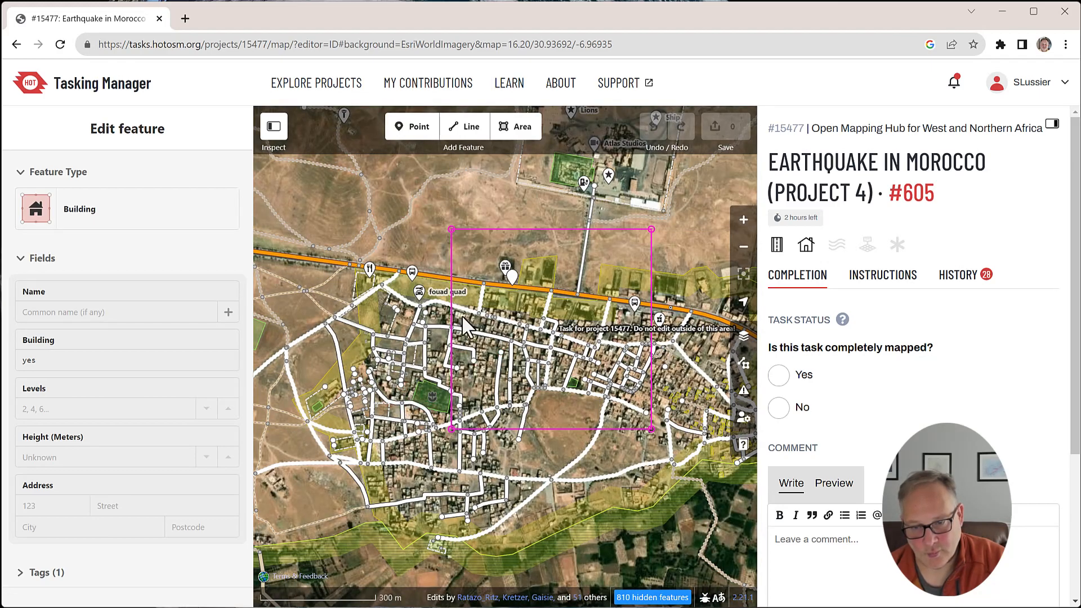
pyautogui.scroll(7, 463, 327)
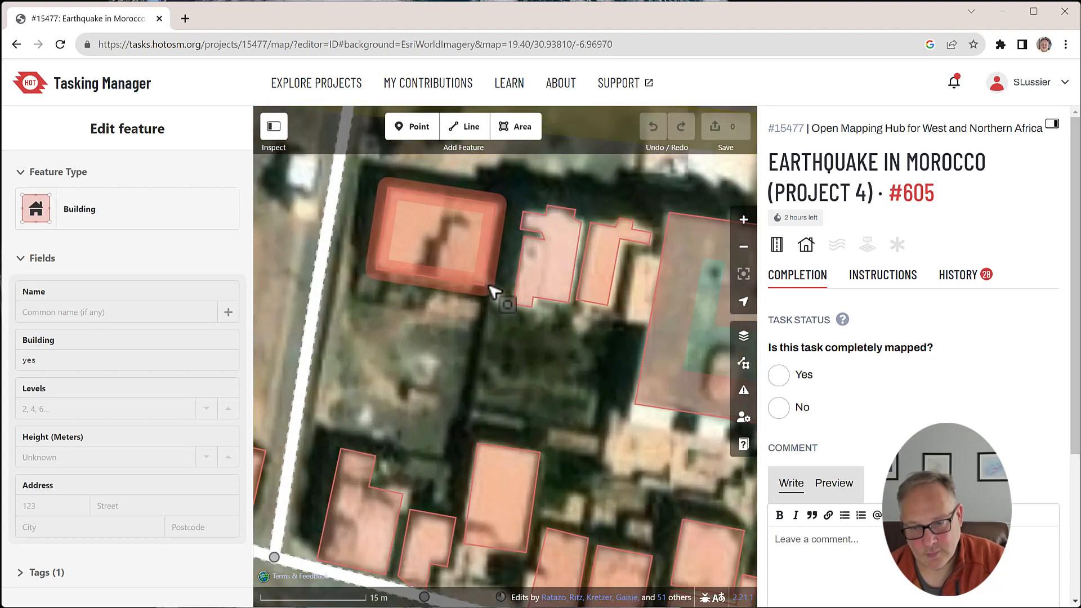
pyautogui.moveTo(649, 420); pyautogui.dragTo(423, 261)
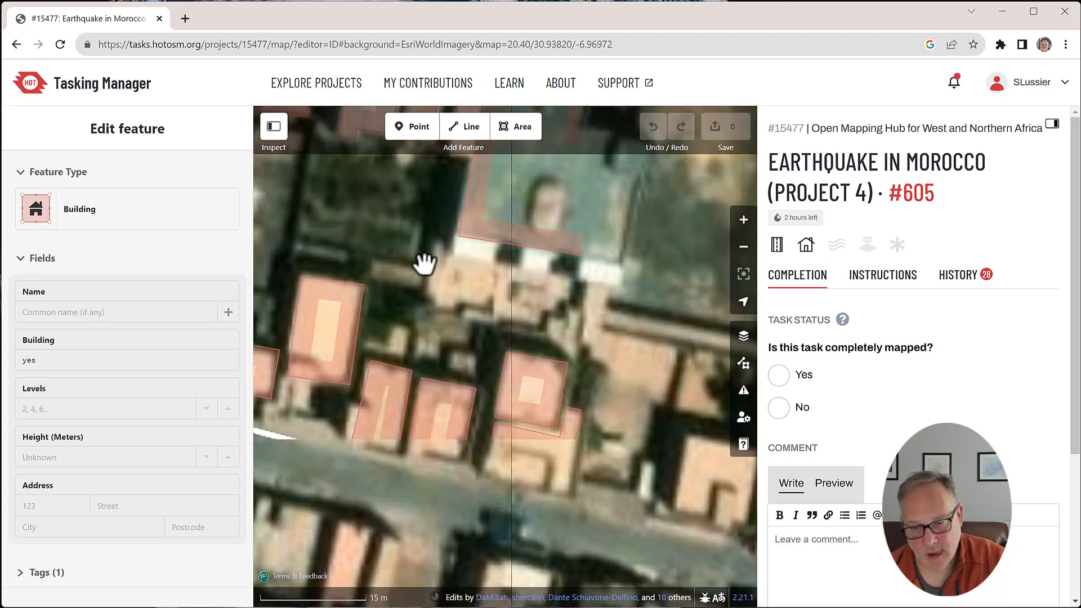
pyautogui.scroll(-1, 394, 330)
pyautogui.moveTo(628, 326); pyautogui.dragTo(386, 277)
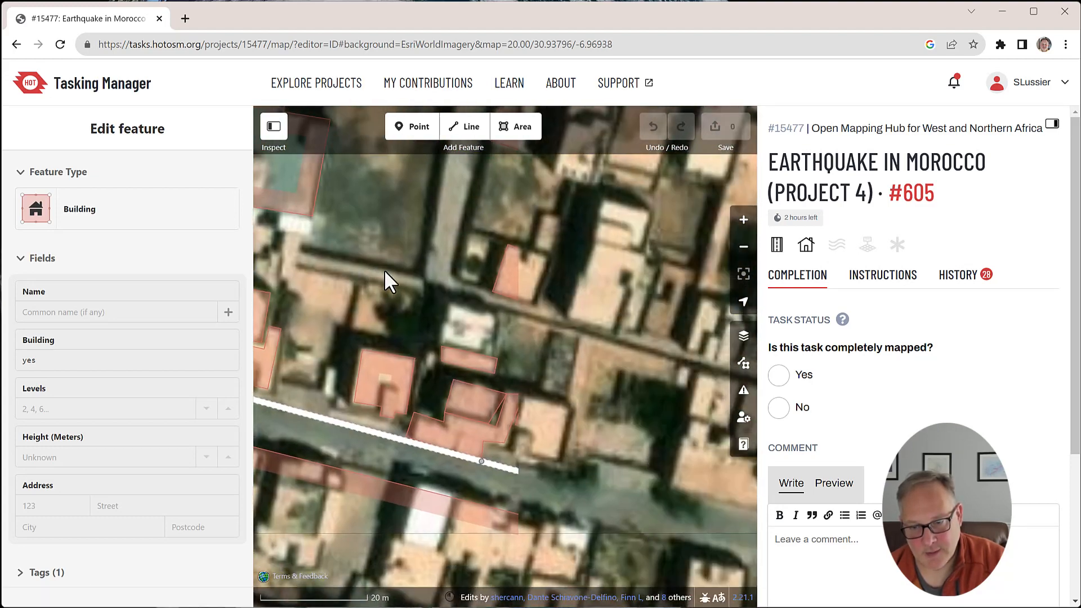
pyautogui.moveTo(562, 310); pyautogui.dragTo(315, 260)
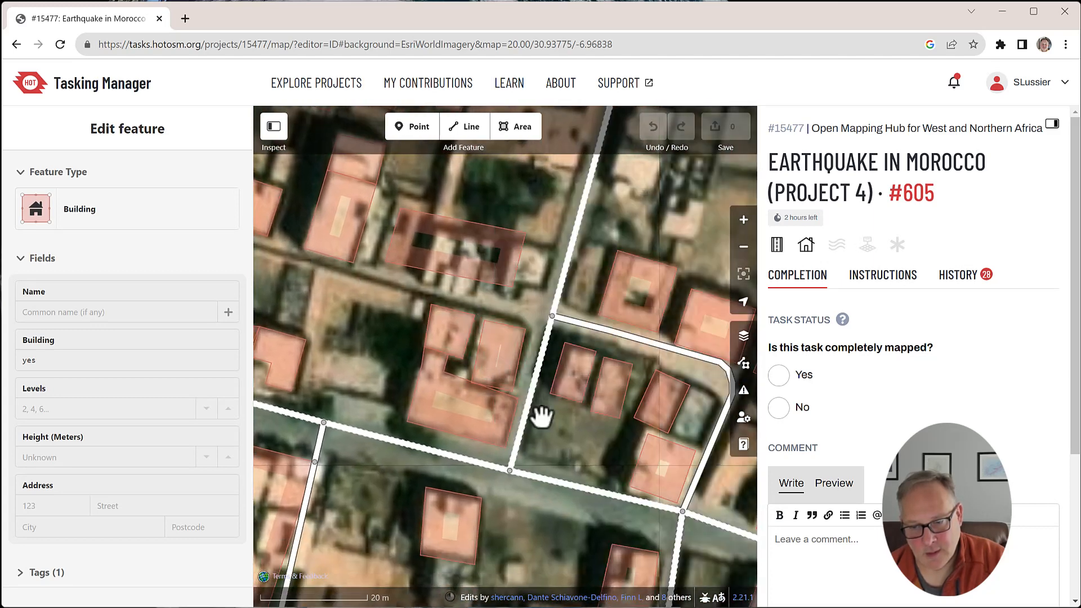
pyautogui.moveTo(586, 415); pyautogui.dragTo(600, 142)
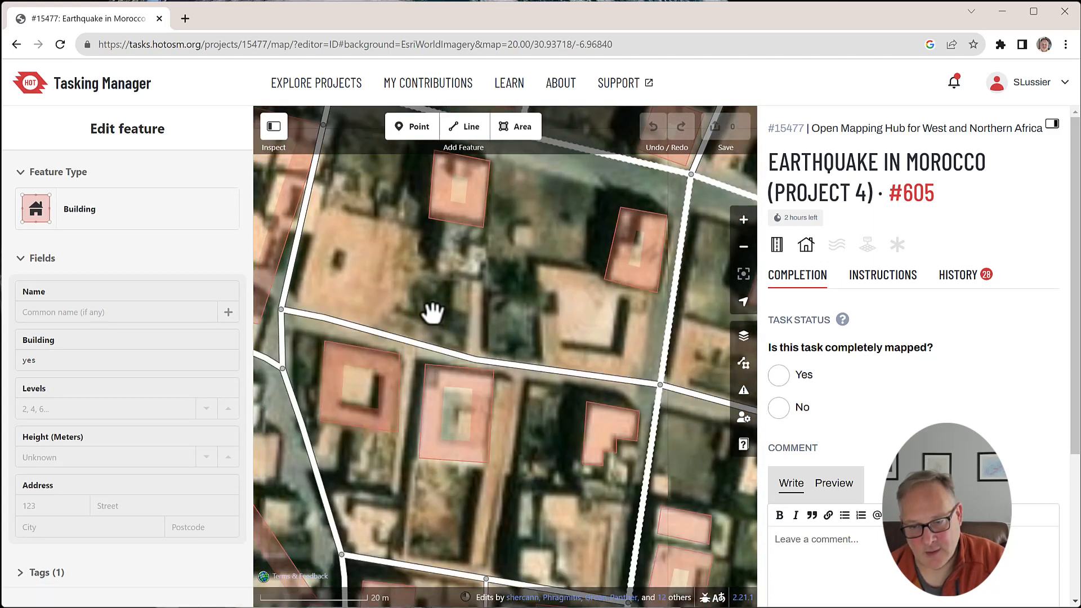
# Step: Inspect the overlapping building outlines and unmapped houses in the central residential blocks of task #605, down to the bare field
pyautogui.moveTo(427, 304); pyautogui.dragTo(689, 320)
pyautogui.moveTo(459, 278); pyautogui.dragTo(526, 383)
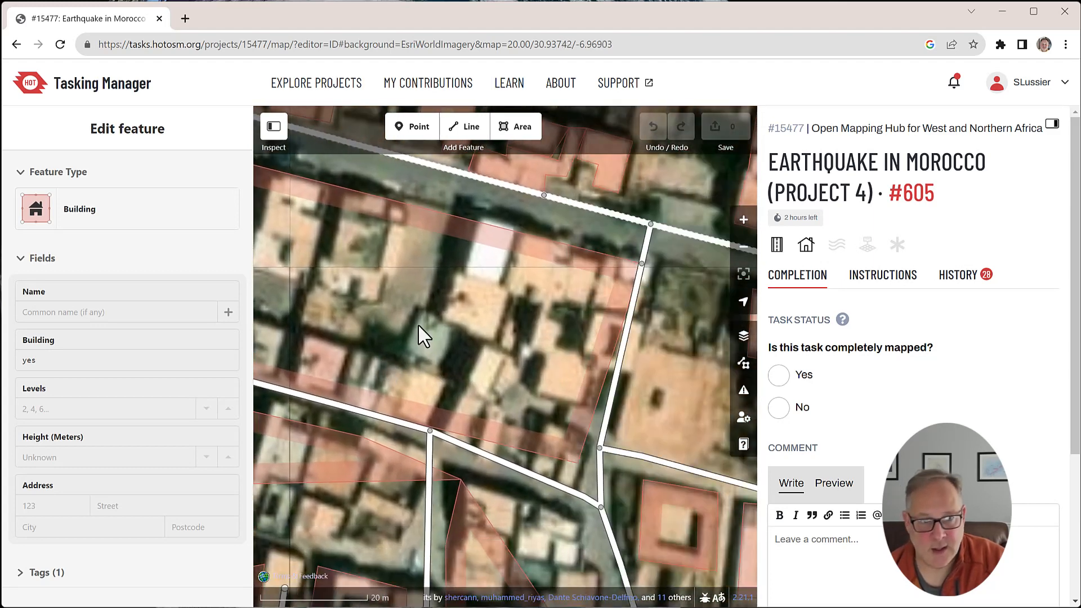
pyautogui.scroll(-5, 492, 350)
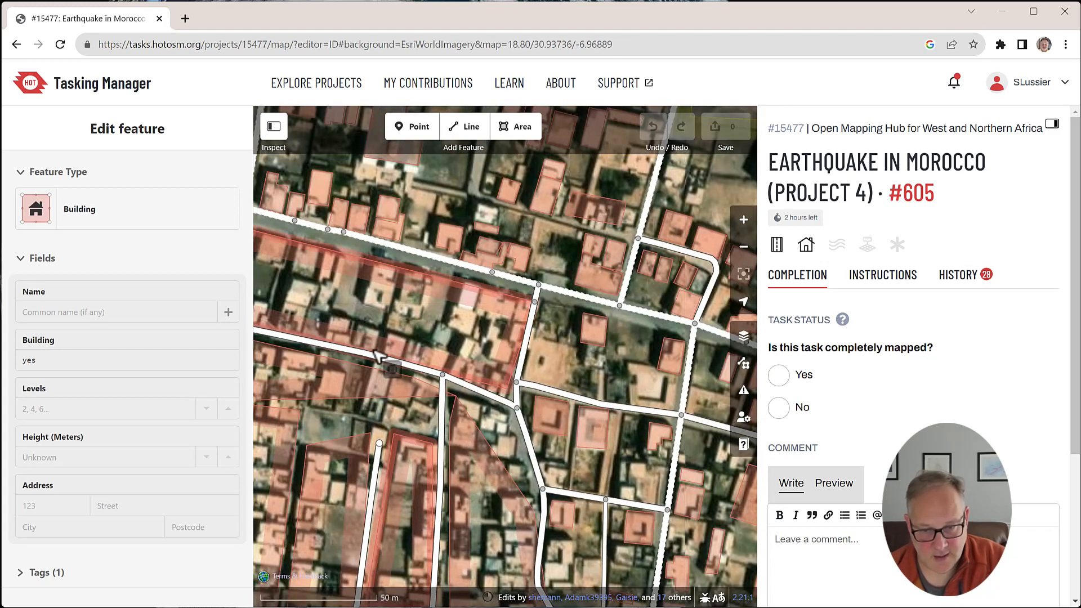
pyautogui.moveTo(411, 324); pyautogui.dragTo(434, 241)
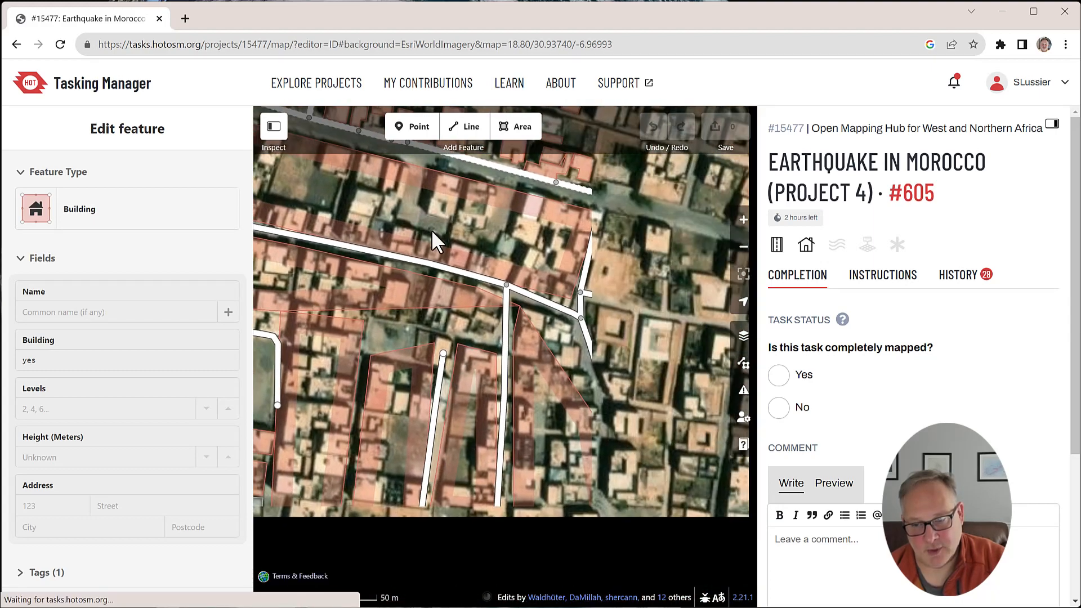
pyautogui.scroll(-2, 434, 316)
pyautogui.click(586, 437)
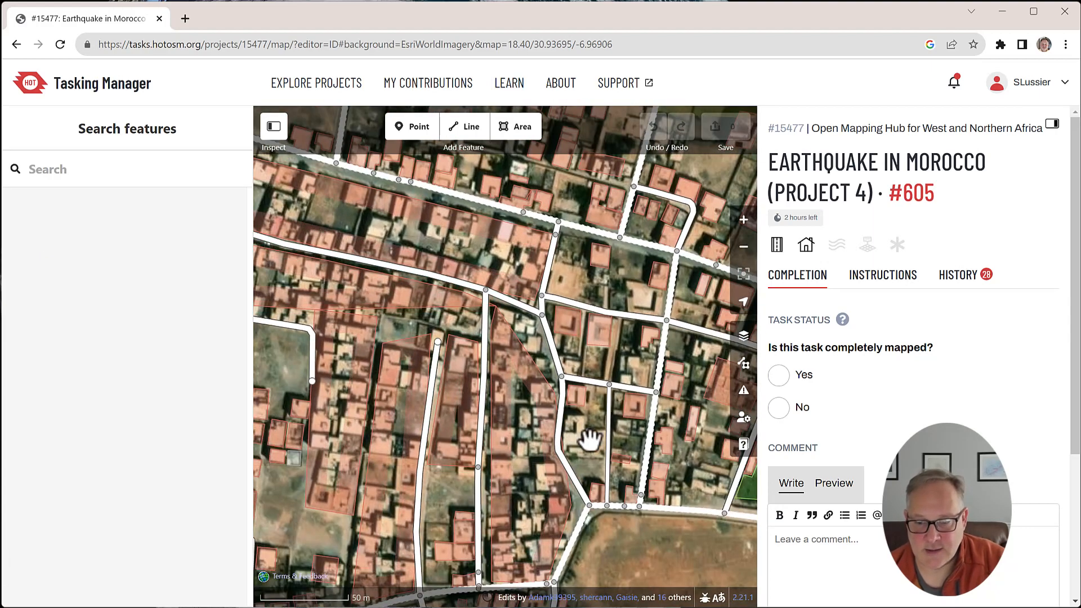
pyautogui.moveTo(587, 437); pyautogui.dragTo(460, 318)
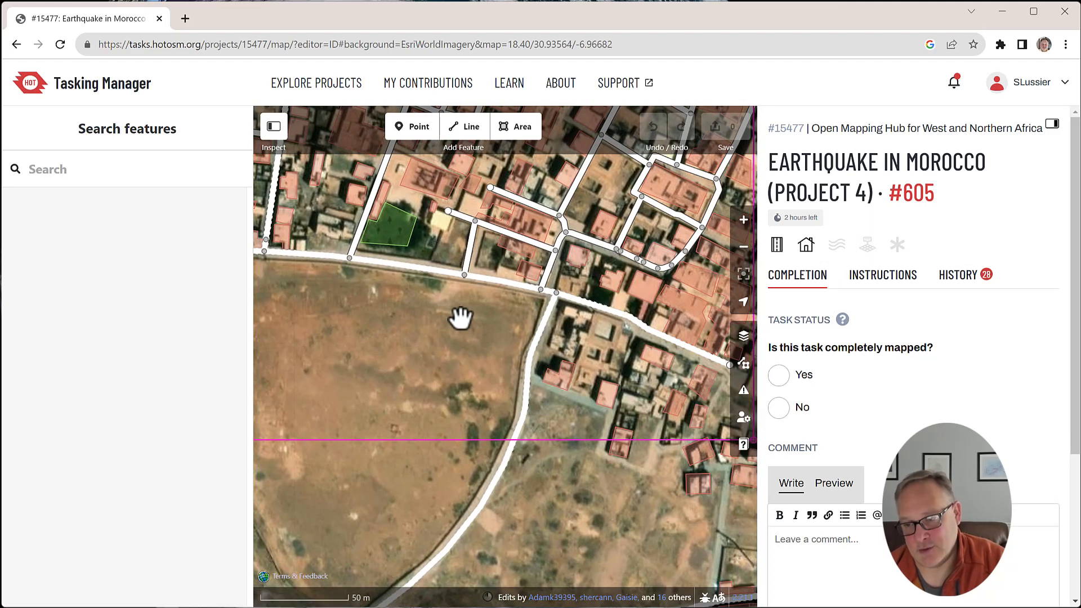
# Step: Mark task #605 as not completely mapped and submit it without a comment
pyautogui.click(779, 408)
pyautogui.scroll(-1, 882, 445)
pyautogui.scroll(-3, 881, 445)
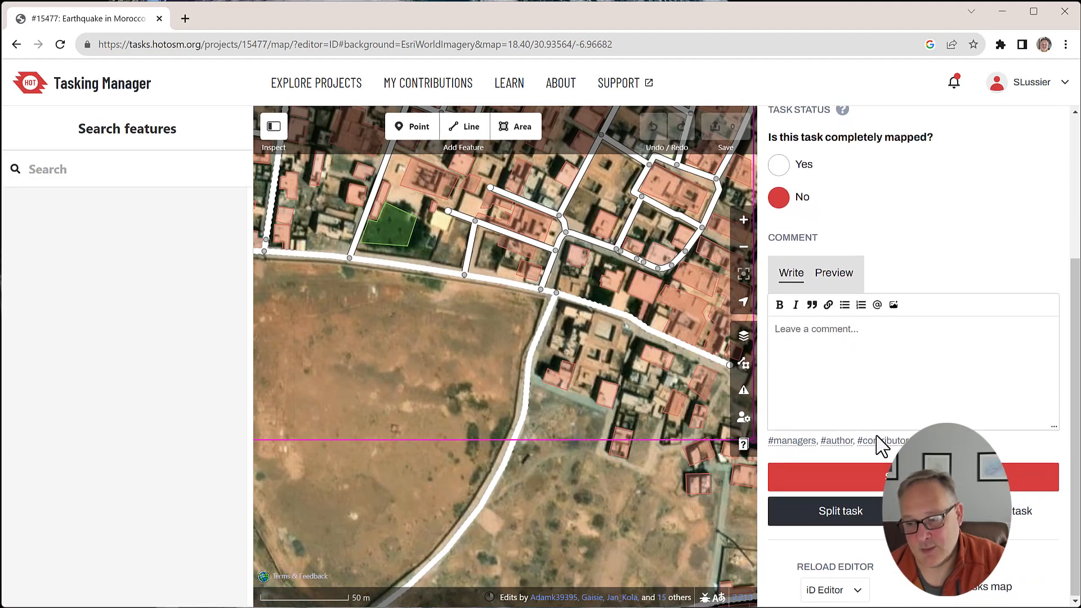
pyautogui.click(888, 472)
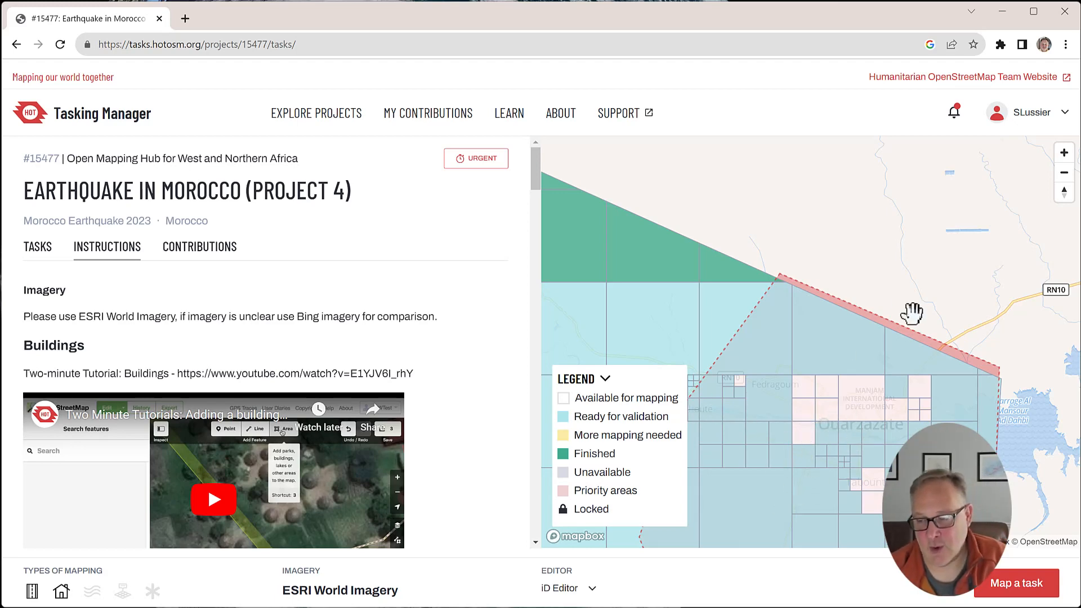
# Step: Survey the status colours and priority areas across the whole project grid, from Ouarzazate to the western end and back
pyautogui.scroll(-3, 912, 313)
pyautogui.moveTo(816, 374); pyautogui.dragTo(929, 321)
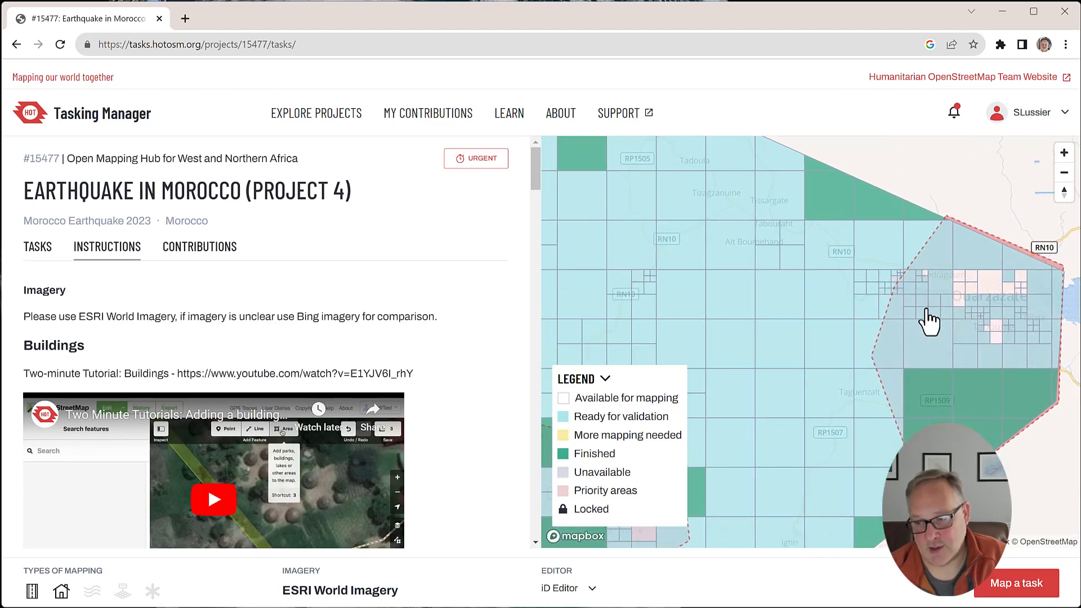
pyautogui.scroll(-3, 939, 387)
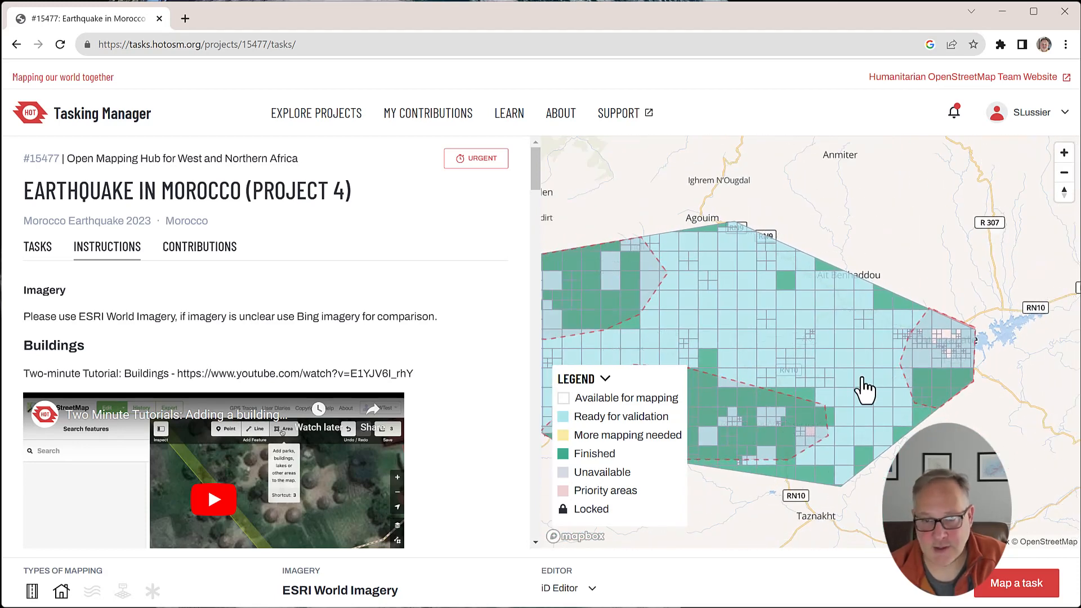
pyautogui.moveTo(749, 303); pyautogui.dragTo(856, 265)
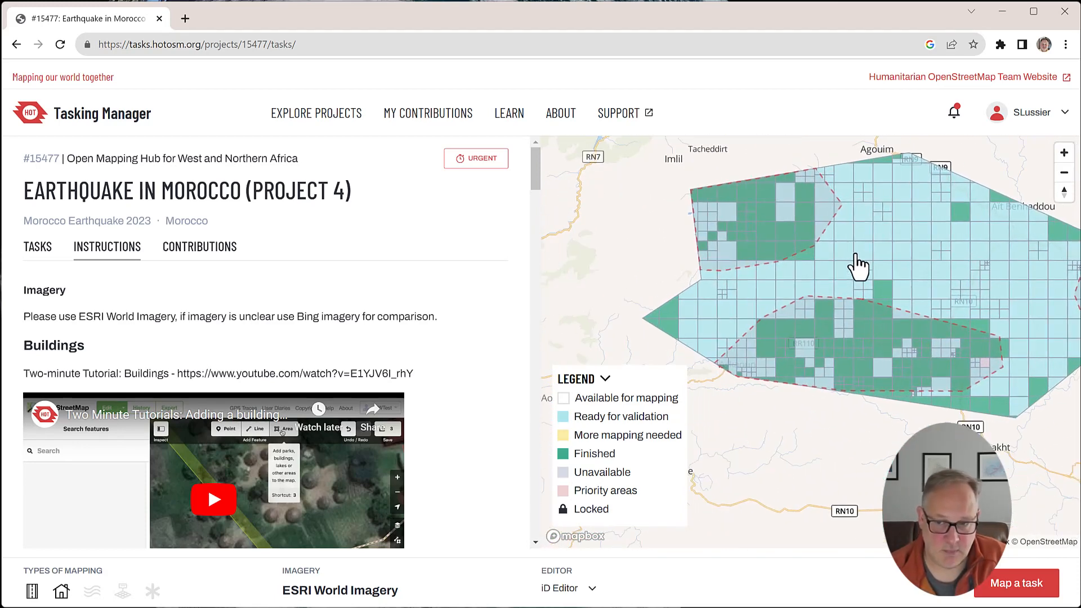
pyautogui.moveTo(898, 314); pyautogui.dragTo(712, 273)
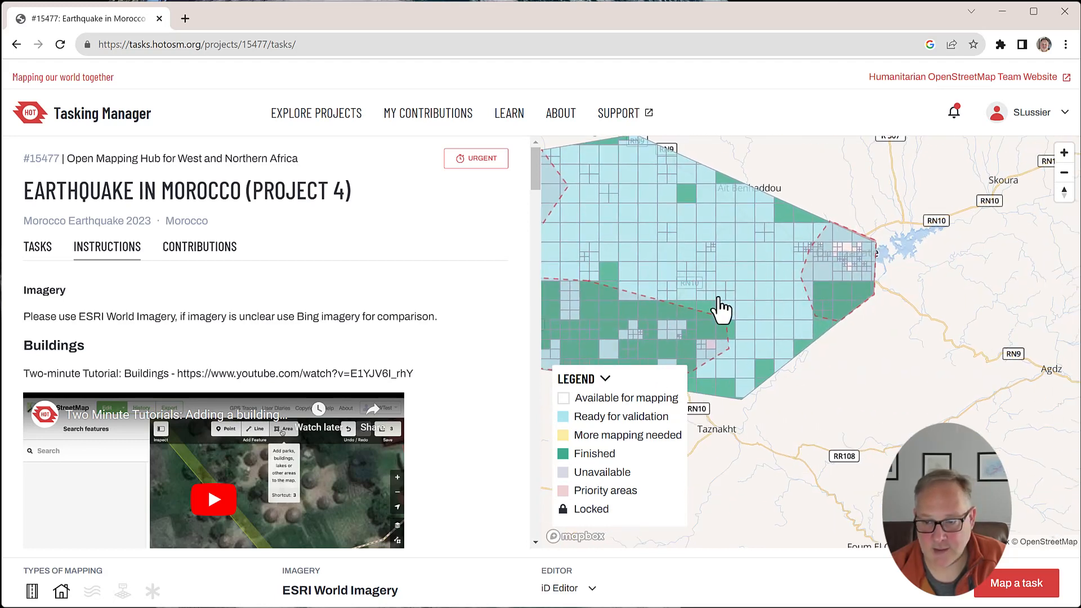
pyautogui.scroll(2, 727, 391)
pyautogui.scroll(2, 730, 313)
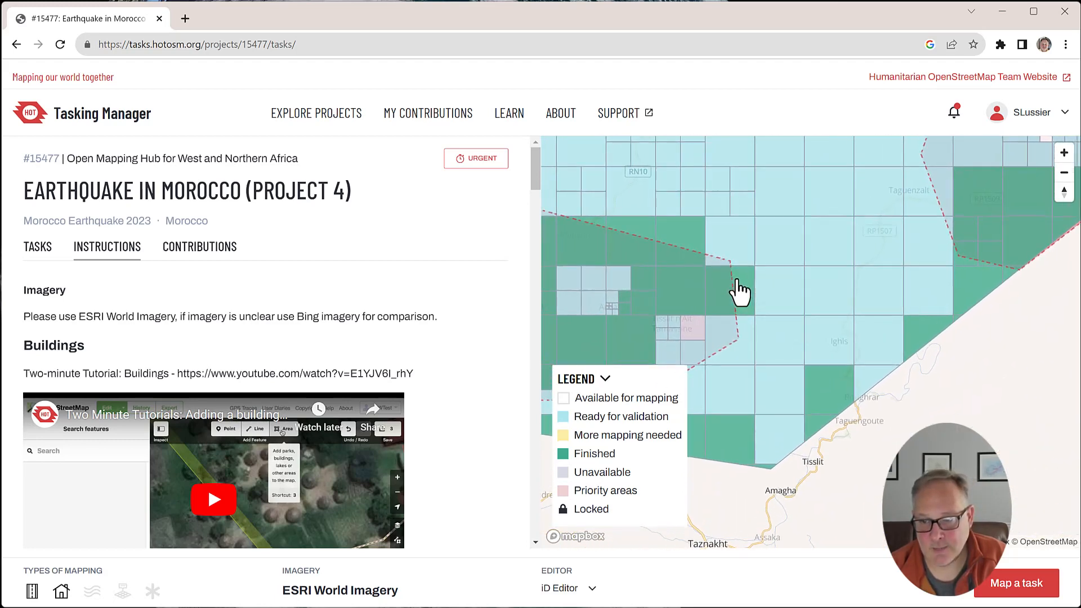
# Step: Select the ready-for-validation square at the project's southern tip near Tisslit, and open another task for mapping in iD Editor
pyautogui.moveTo(789, 427); pyautogui.dragTo(792, 289)
pyautogui.click(778, 320)
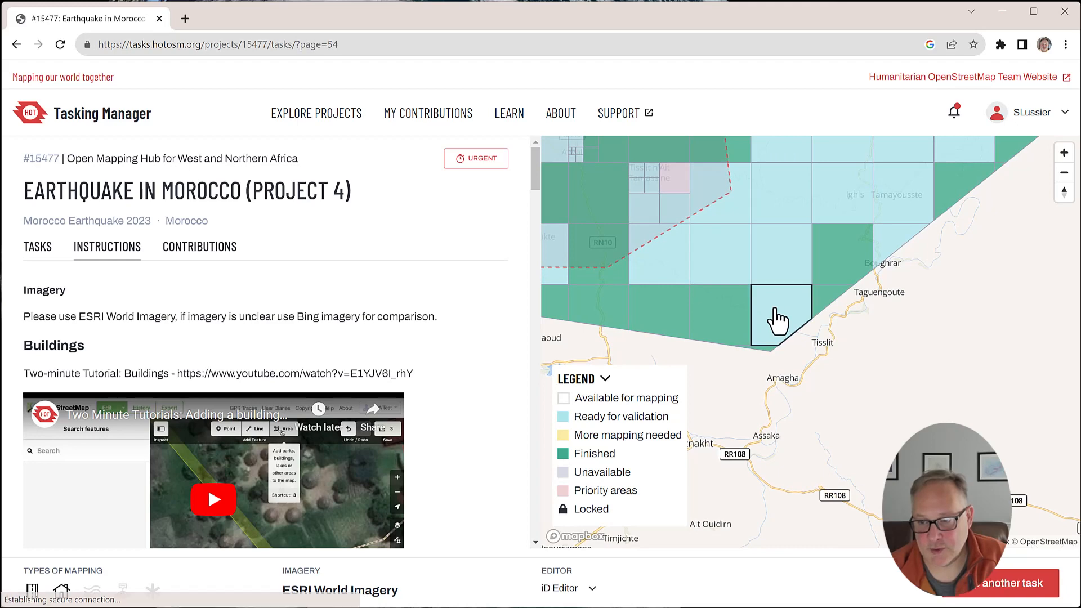
pyautogui.click(1011, 584)
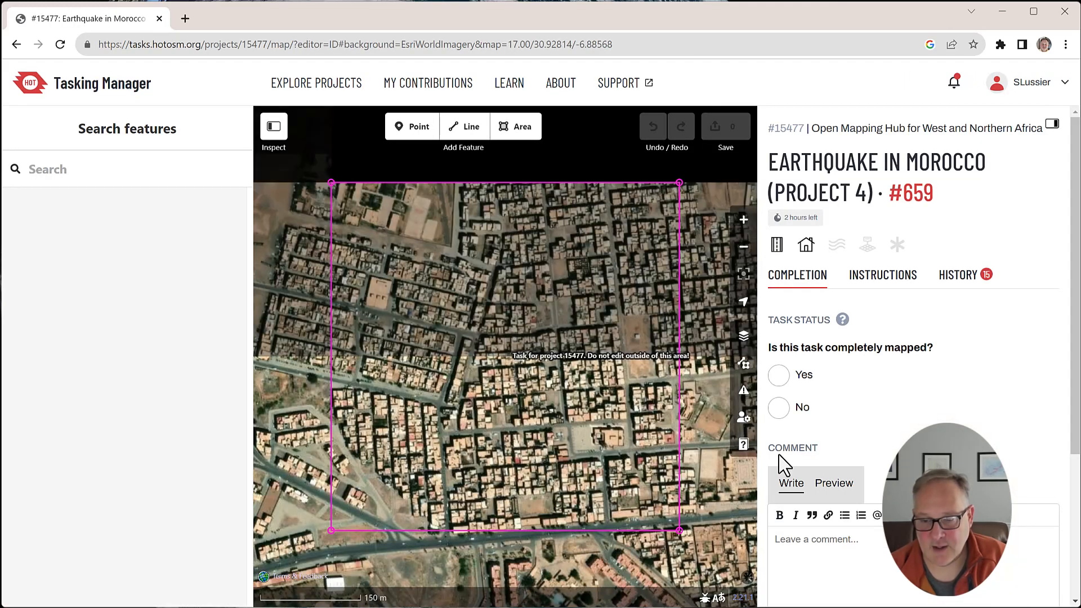
# Step: Inspect the dense residential blocks in the southern part of task #659 for buildings without outlines
pyautogui.click(448, 470)
pyautogui.click(463, 471)
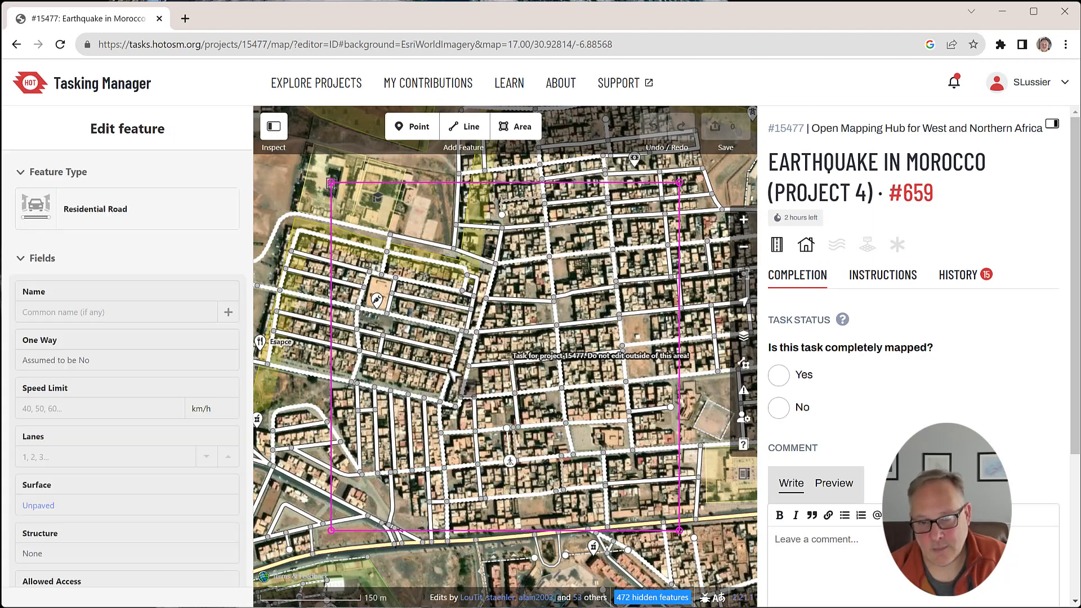
pyautogui.scroll(3, 521, 383)
pyautogui.scroll(4, 511, 383)
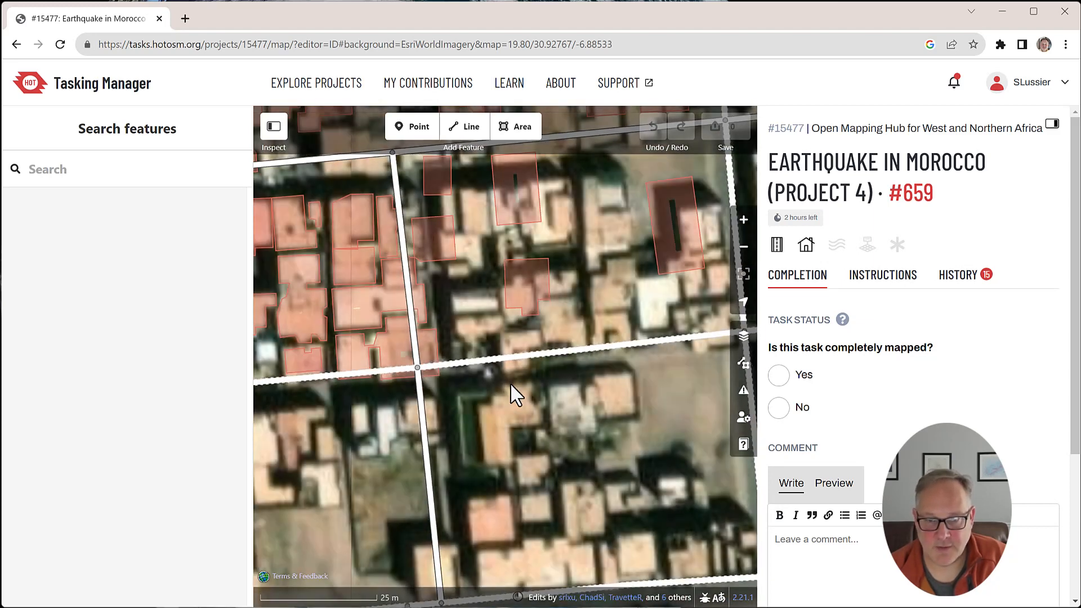
pyautogui.scroll(-2, 445, 371)
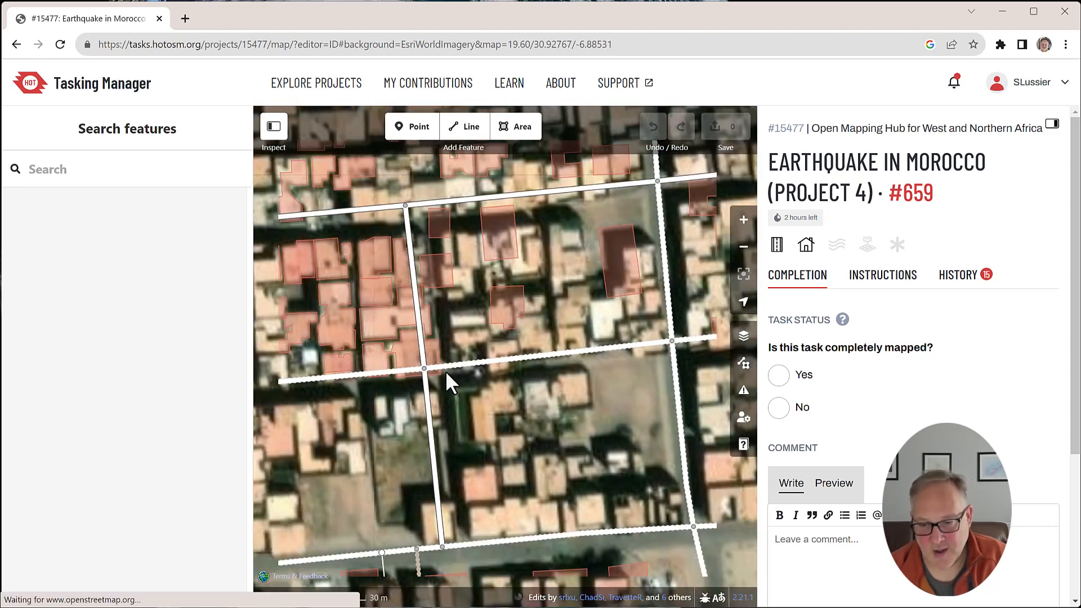
pyautogui.moveTo(544, 417); pyautogui.dragTo(485, 267)
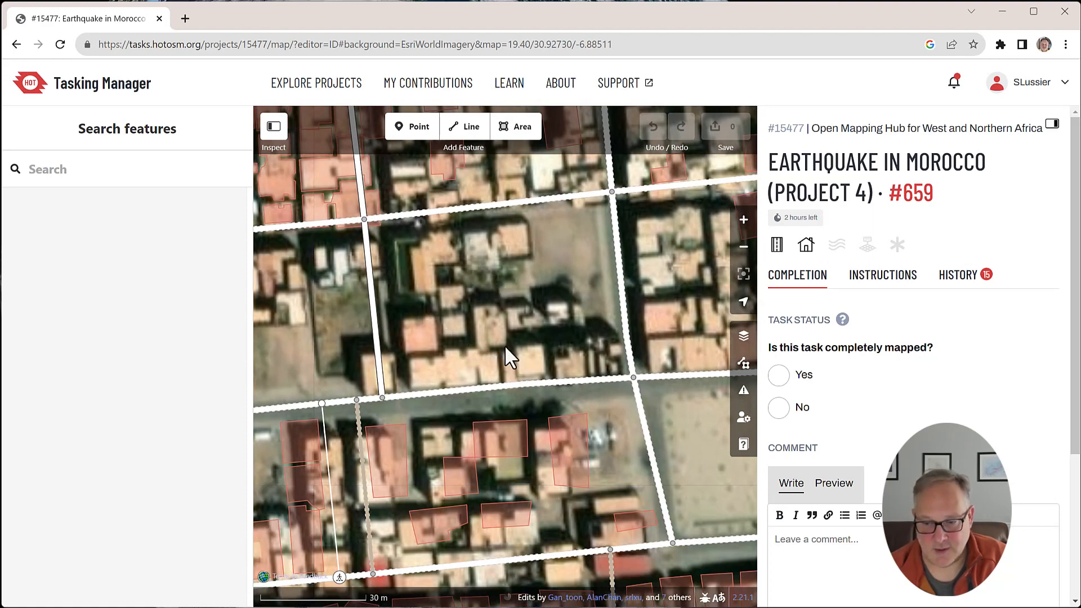
pyautogui.scroll(-6, 533, 351)
pyautogui.click(545, 357)
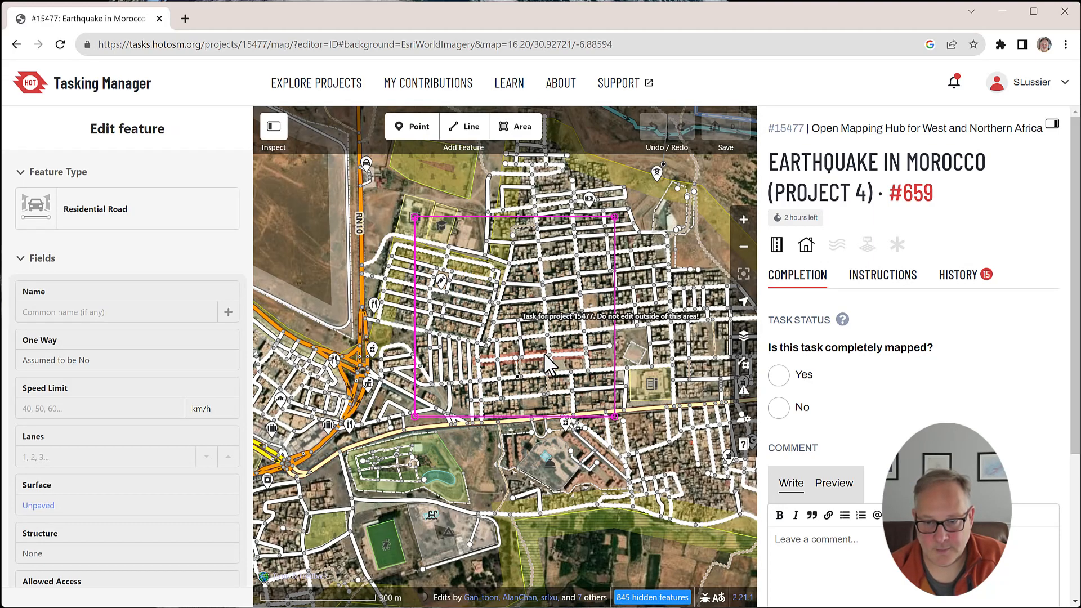
pyautogui.press('Escape')
# Step: Mark task #659 as not completely mapped and submit it without a comment
pyautogui.click(779, 407)
pyautogui.scroll(-4, 845, 444)
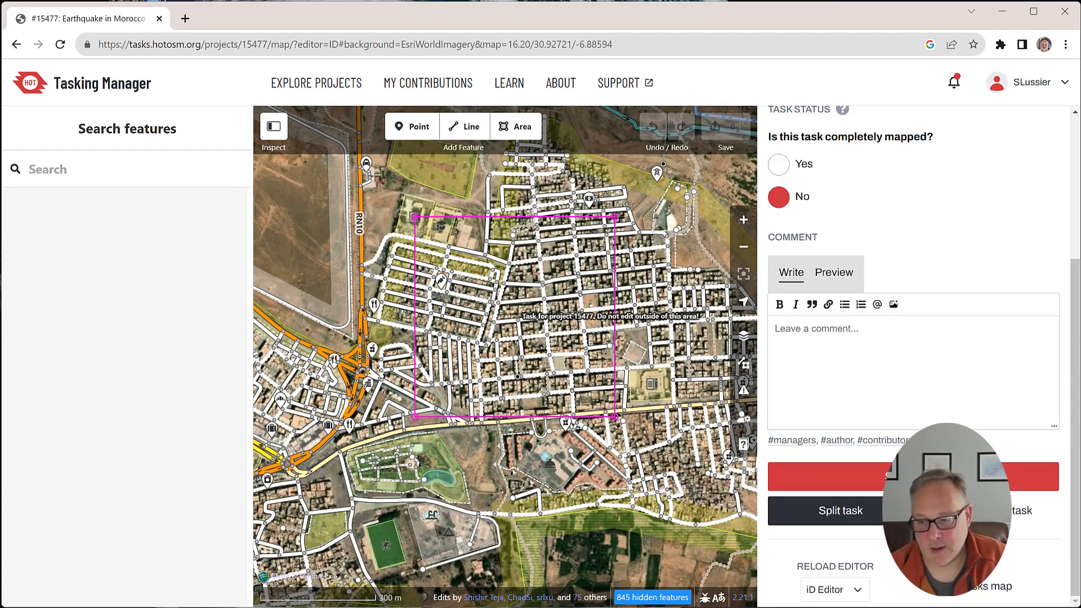
pyautogui.click(817, 476)
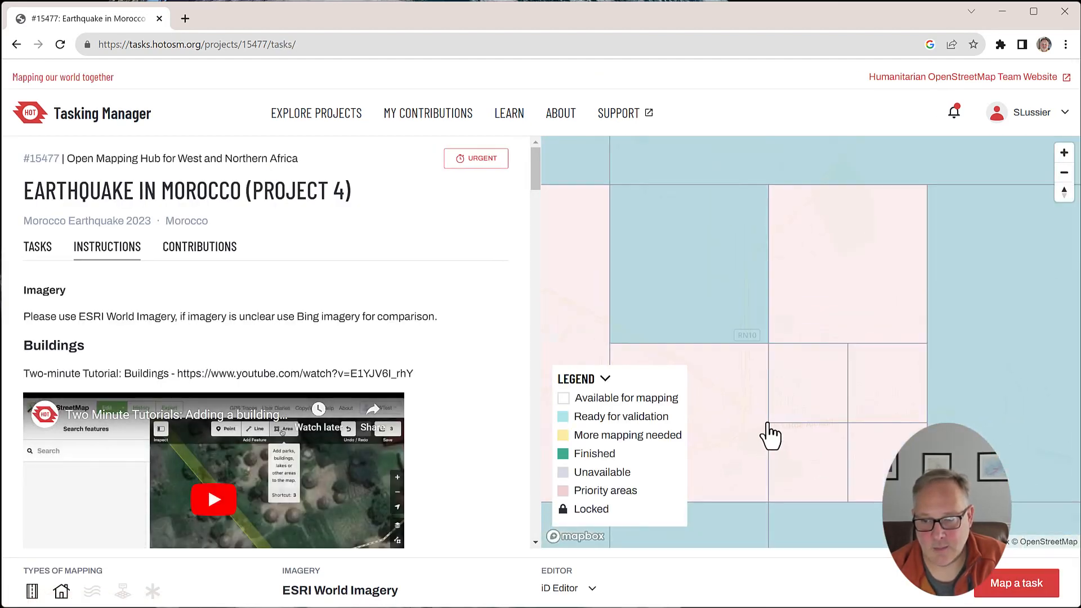
# Step: Return to the Tasking Manager home page and open the account settings
pyautogui.scroll(-6, 770, 433)
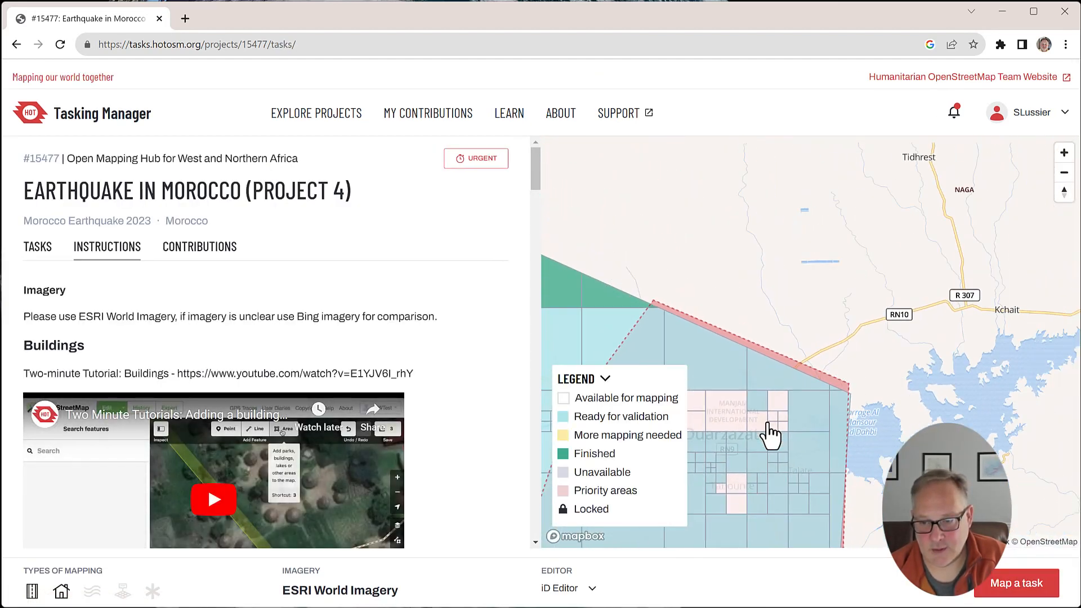
pyautogui.scroll(-3, 771, 434)
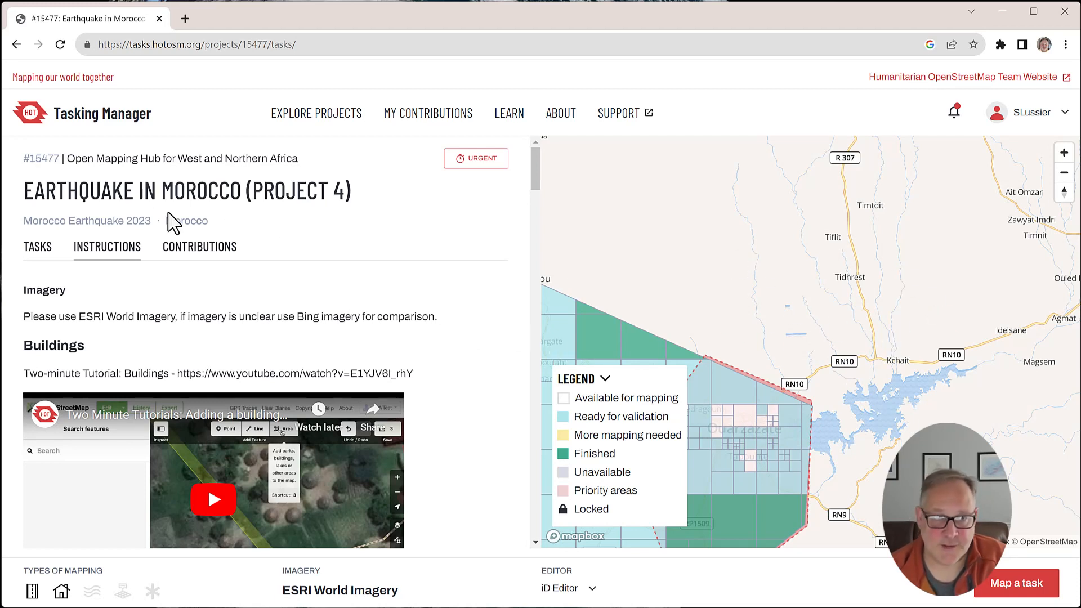
pyautogui.click(62, 116)
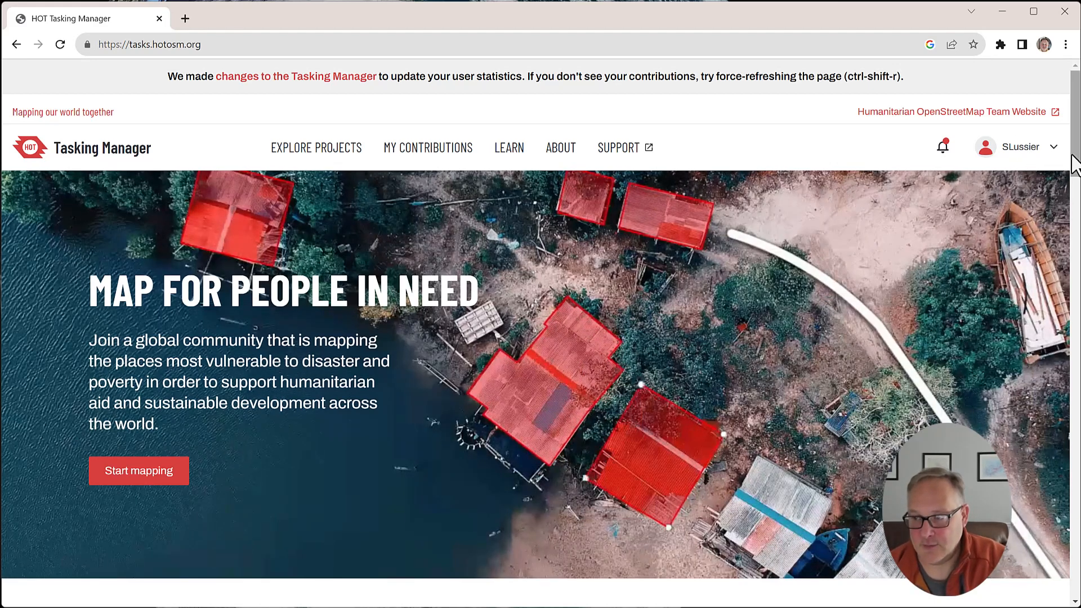
pyautogui.click(1053, 149)
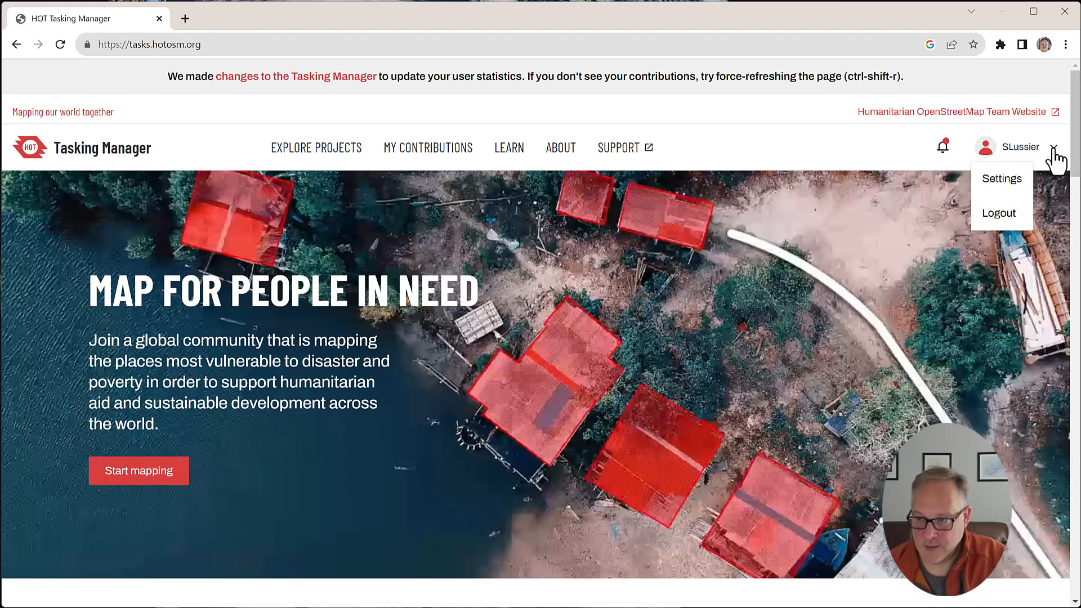
pyautogui.click(1002, 179)
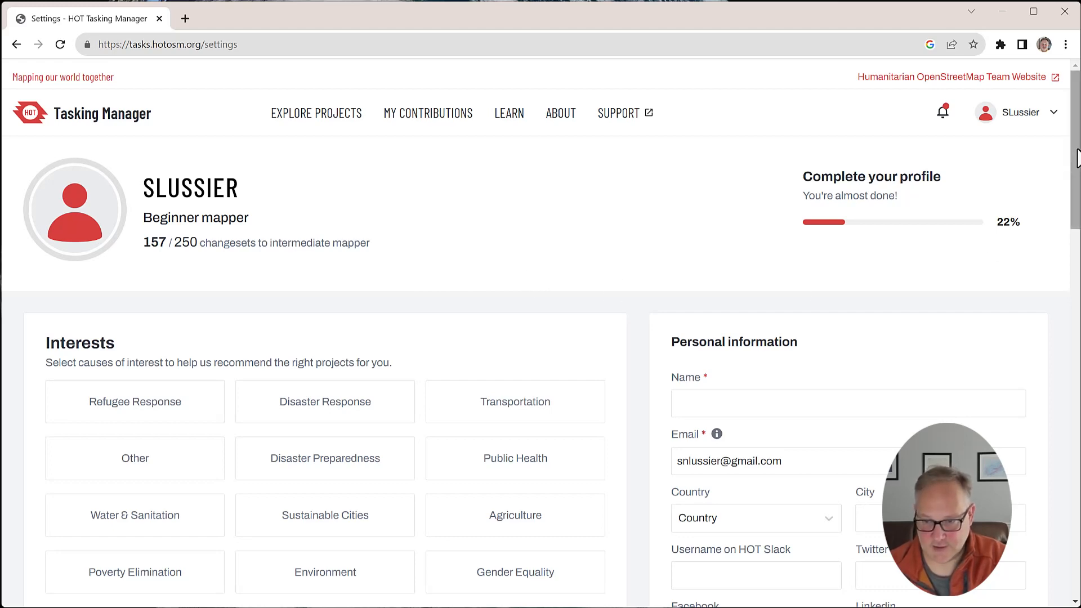
# Step: Look through the account's interests, personal information and settings sections on the profile page
pyautogui.moveTo(1076, 158); pyautogui.dragTo(1043, 116)
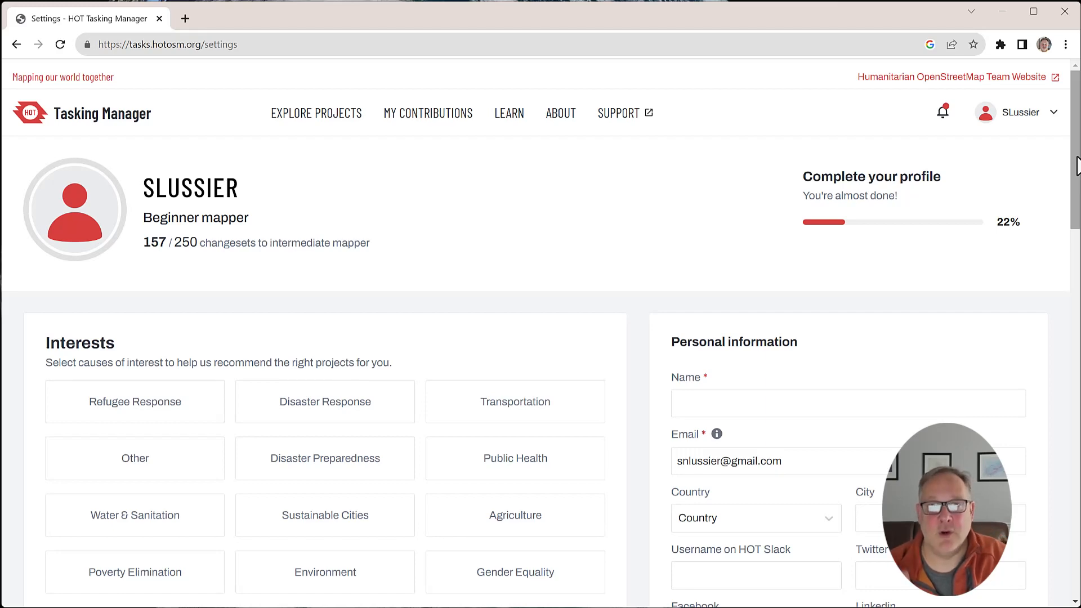
pyautogui.scroll(-1, 1073, 175)
pyautogui.scroll(1, 1068, 160)
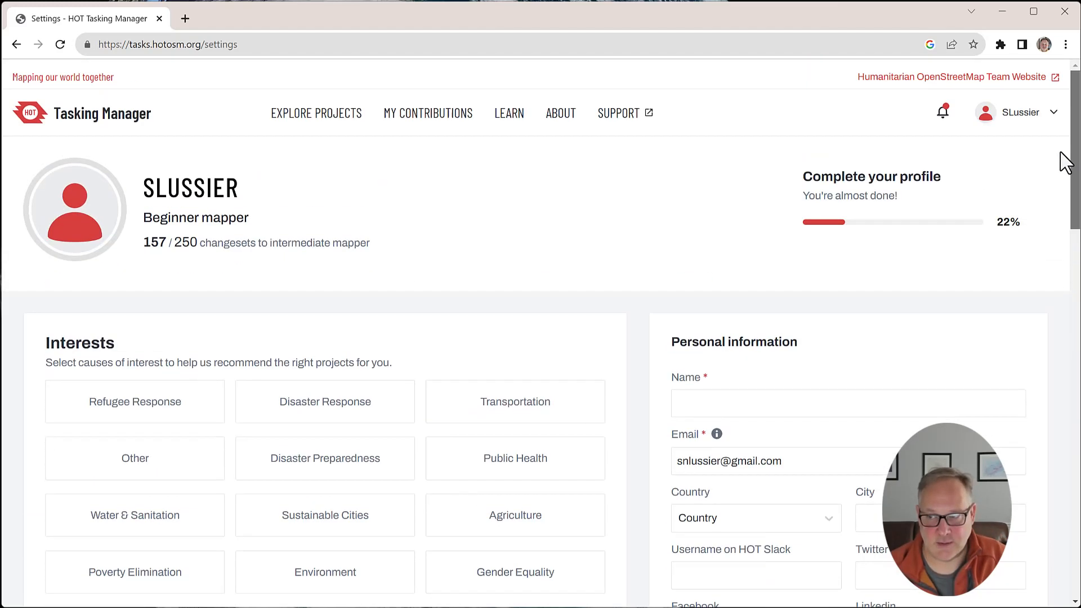
pyautogui.scroll(-1, 1076, 171)
pyautogui.scroll(-7, 1076, 172)
pyautogui.scroll(7, 1076, 163)
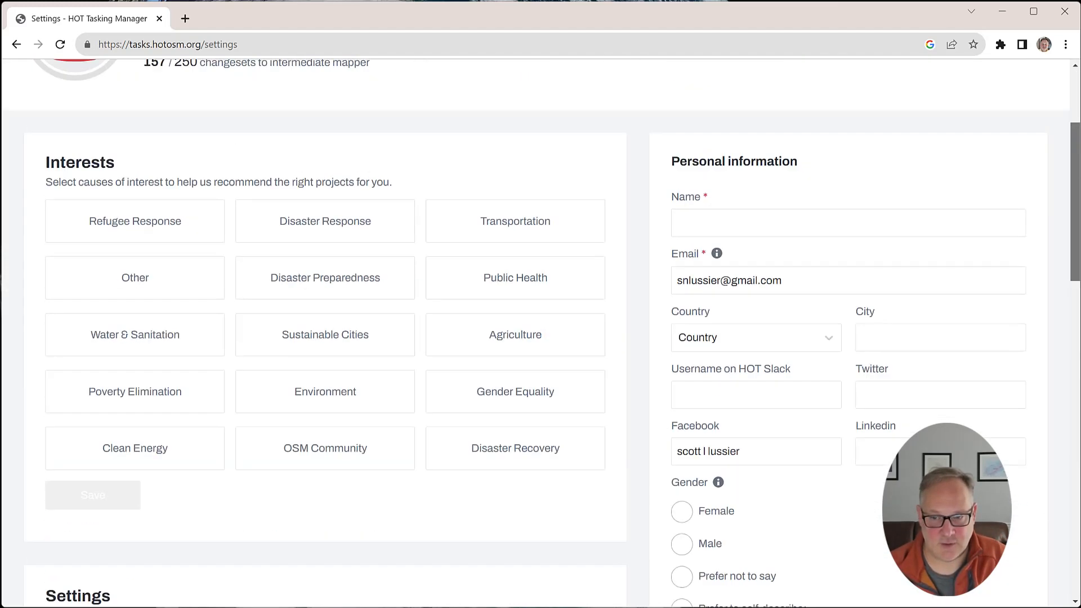